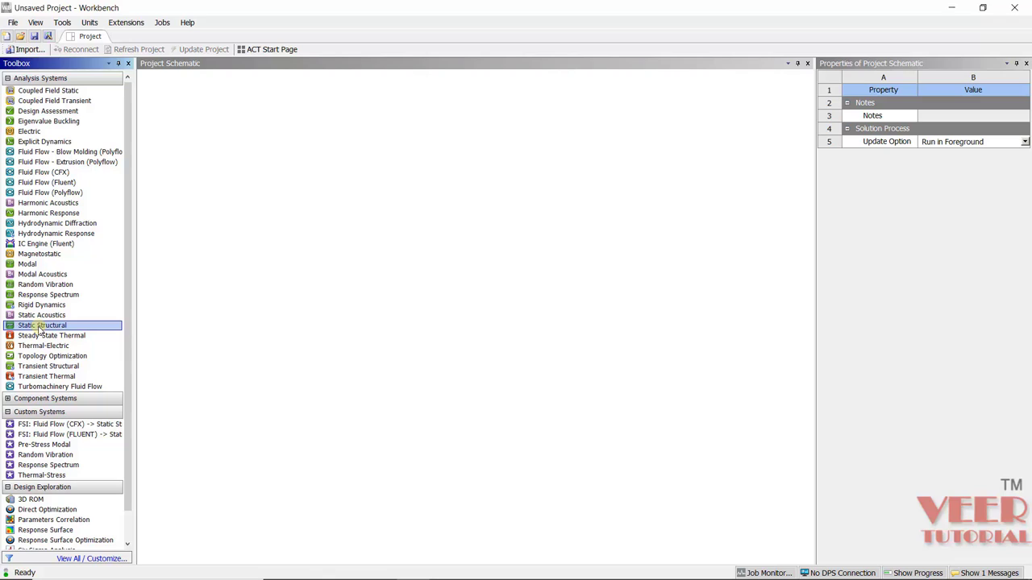
Step: Add a Static Structural analysis system to the project schematic and open its Engineering Data for editing
left_click_drag(38, 329, 212, 120)
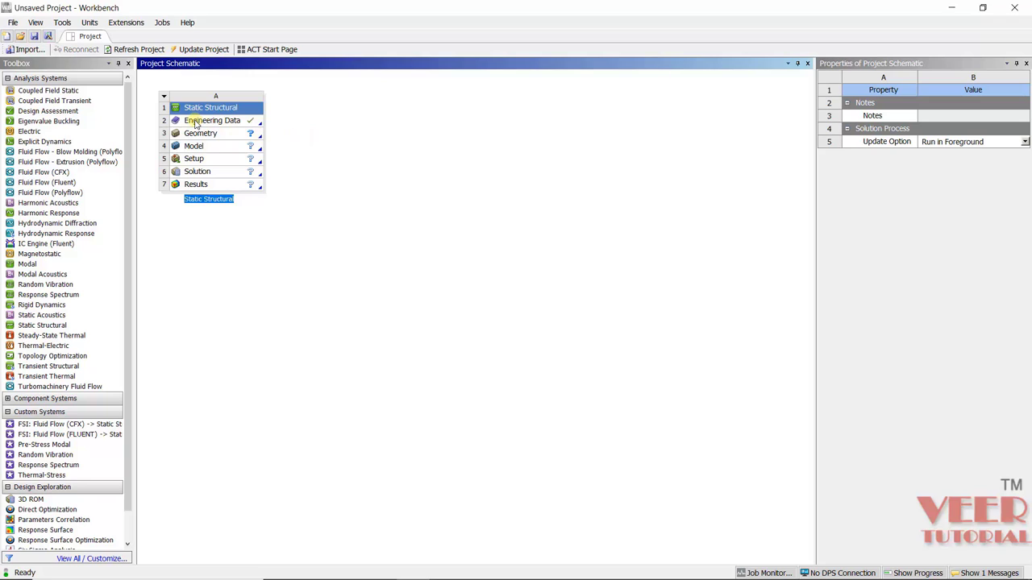
left_click(205, 121)
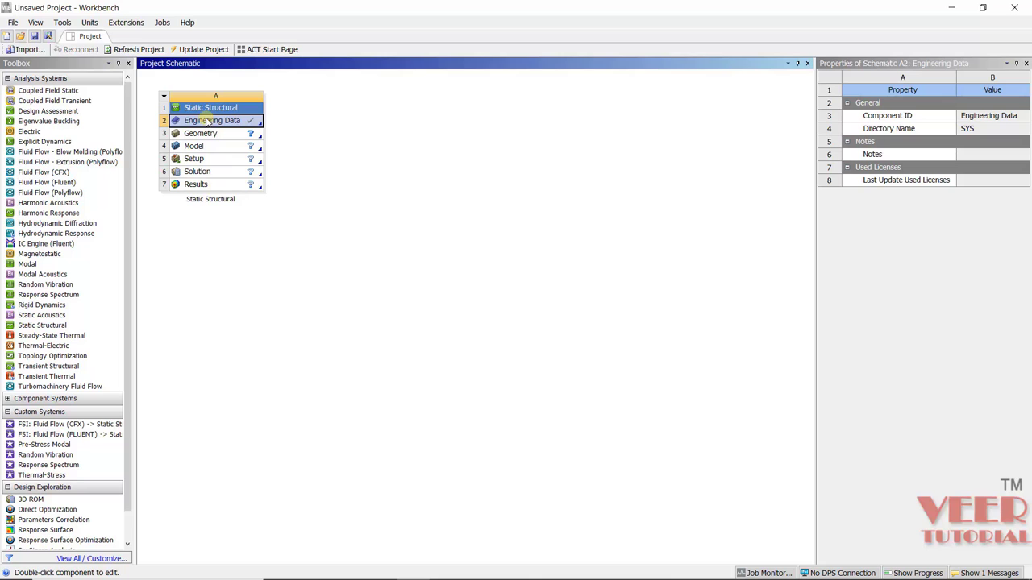
right_click(208, 121)
left_click(267, 132)
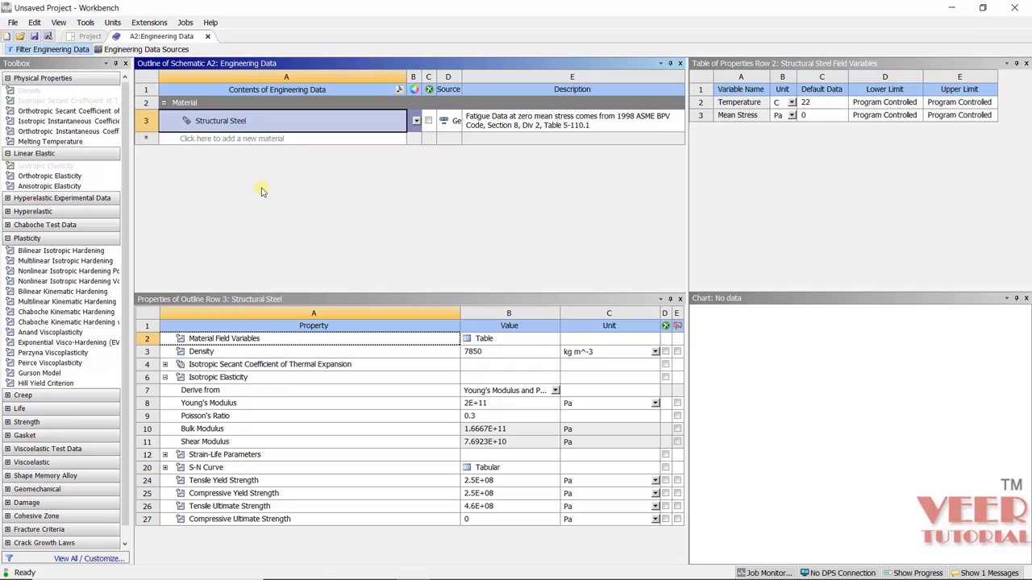
Step: Add a new material named steel to the Engineering Data contents
left_click(246, 139)
type("s")
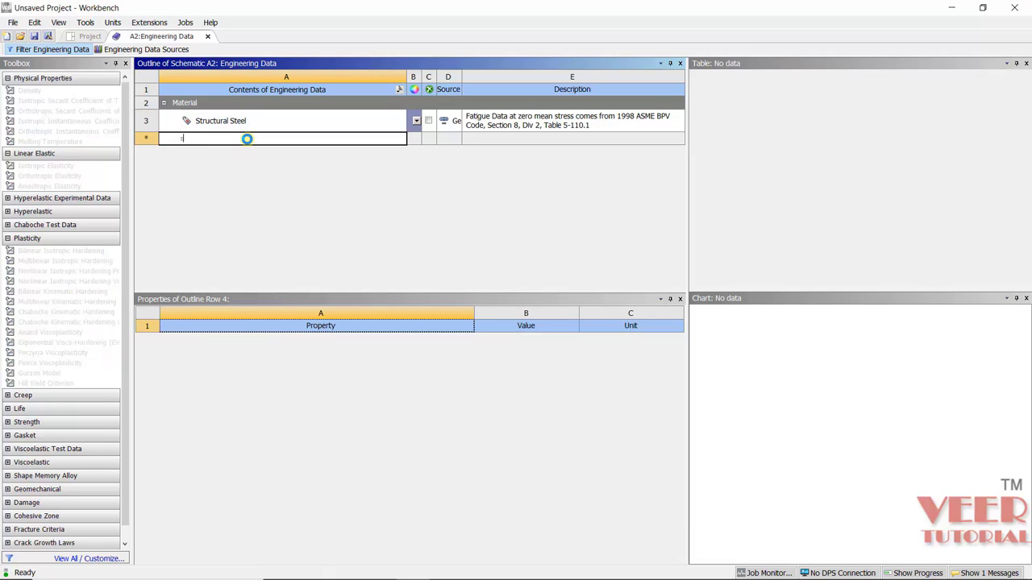
type("teel")
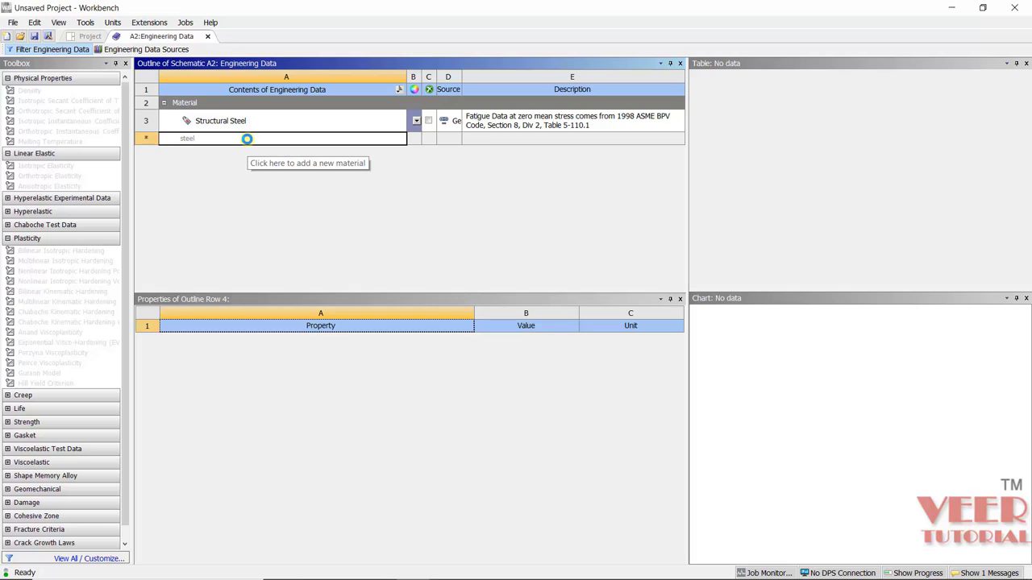
key("Return")
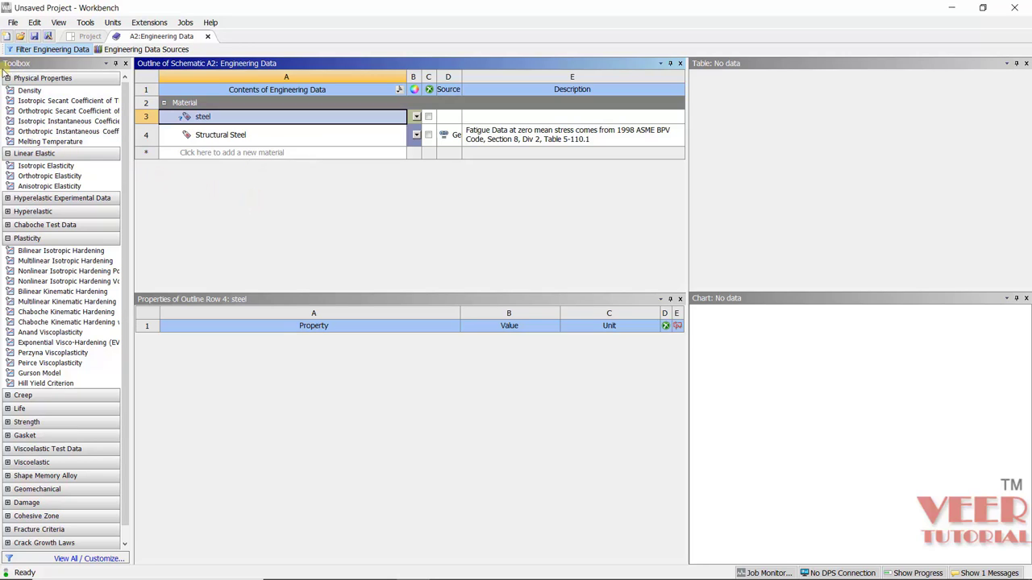
Step: Assign Isotropic Elasticity to the steel material, derived from Young's Modulus and Poisson's Ratio
left_click(7, 153)
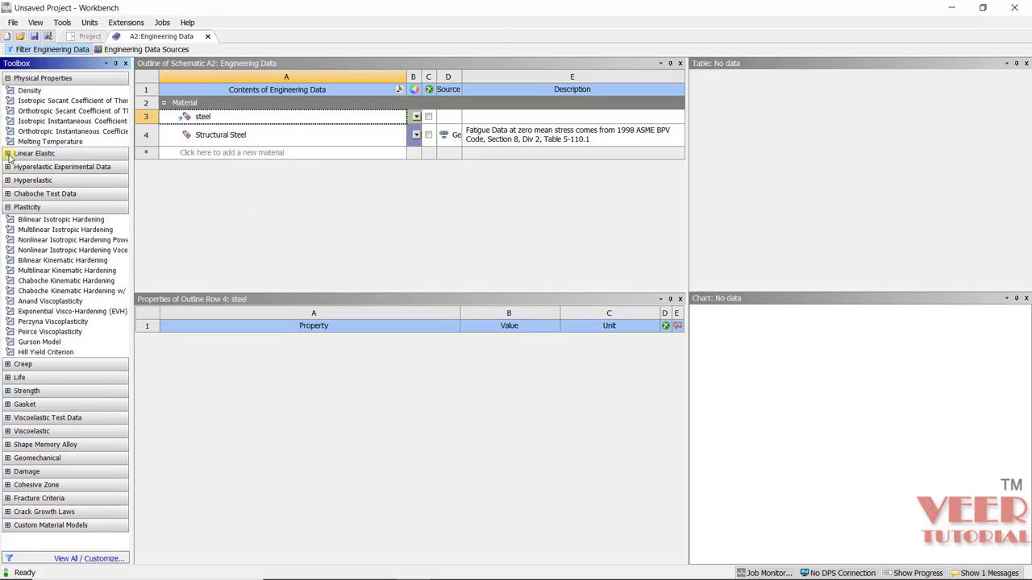
left_click(7, 154)
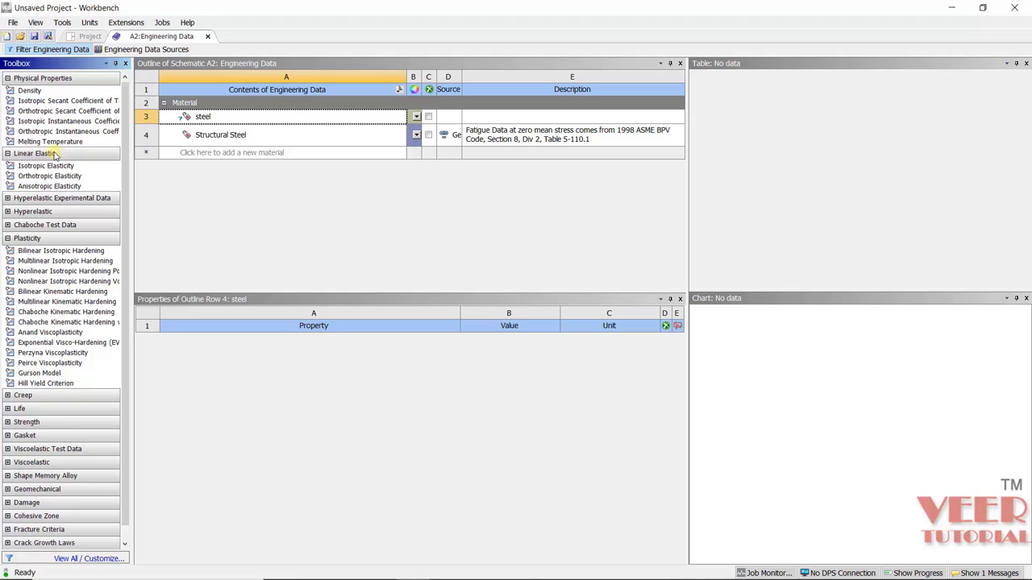
left_click(33, 166)
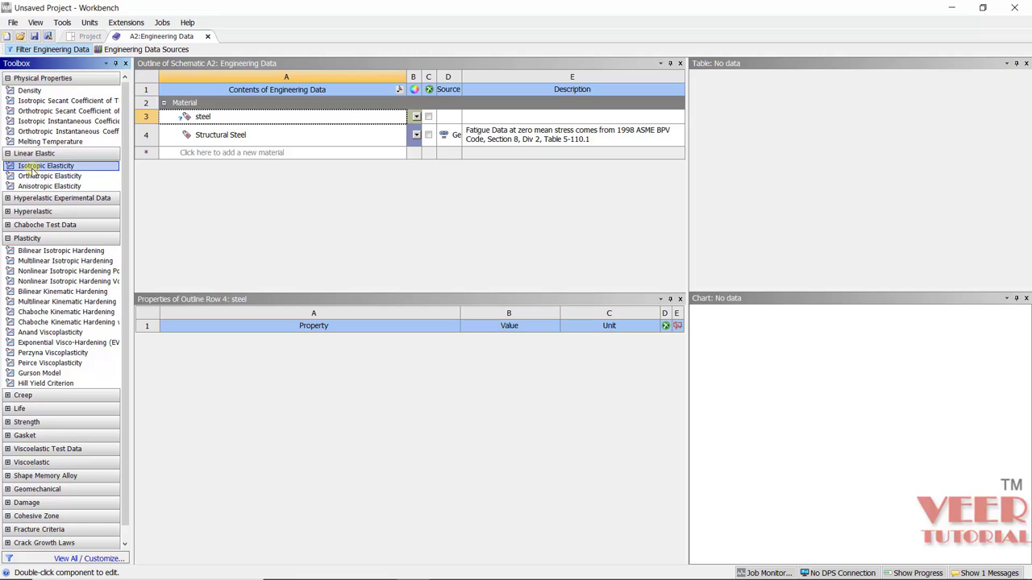
left_click_drag(31, 169, 200, 115)
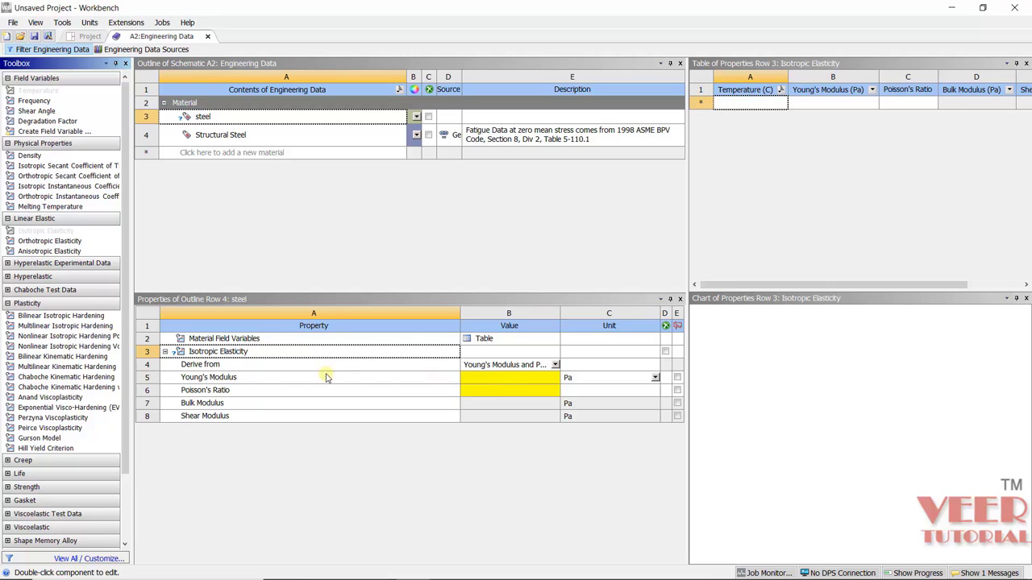
left_click(555, 365)
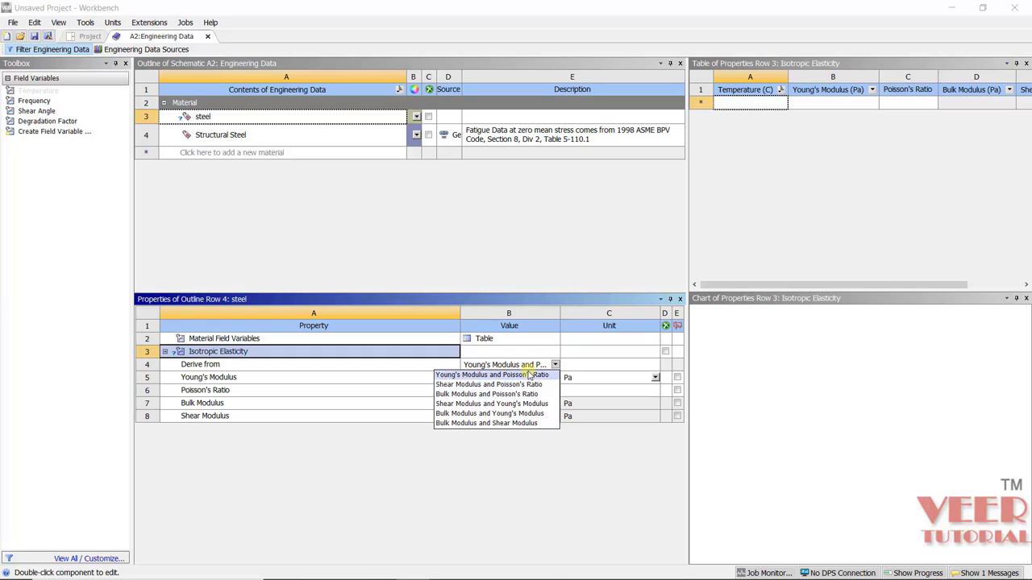
left_click(464, 376)
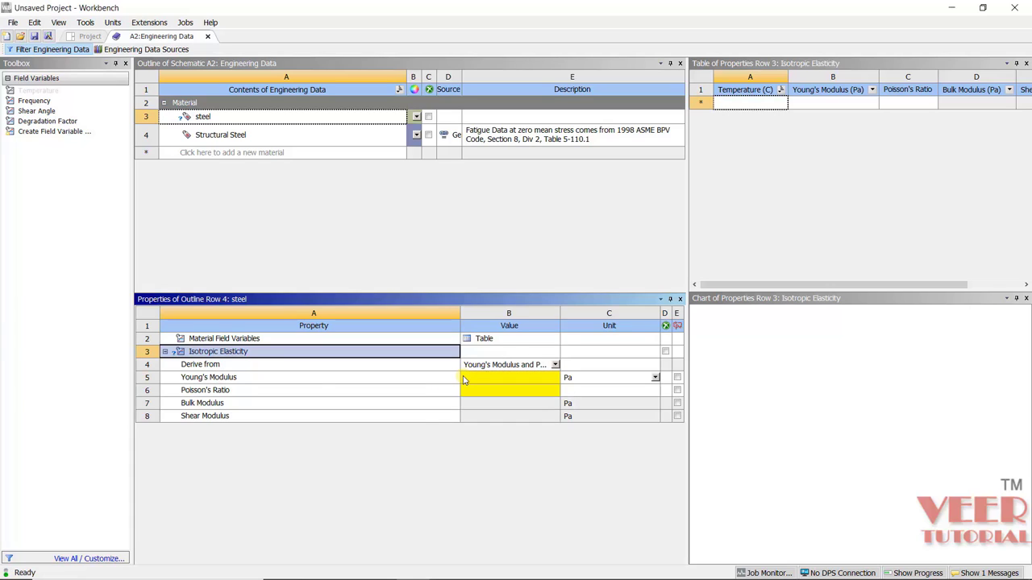
Step: Set steel's Young's Modulus to 210000 with MPa as its unit
left_click(655, 378)
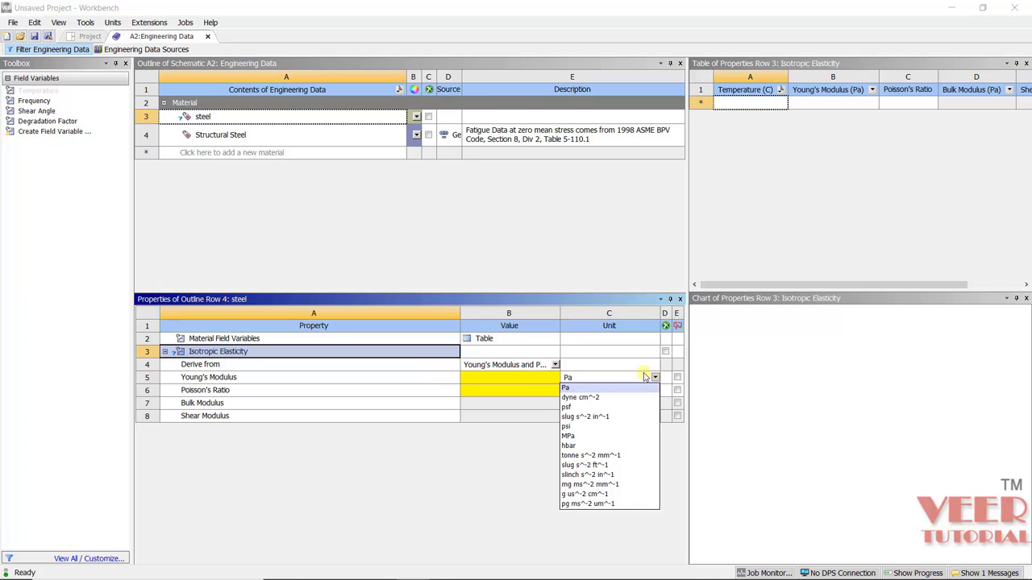
left_click(593, 436)
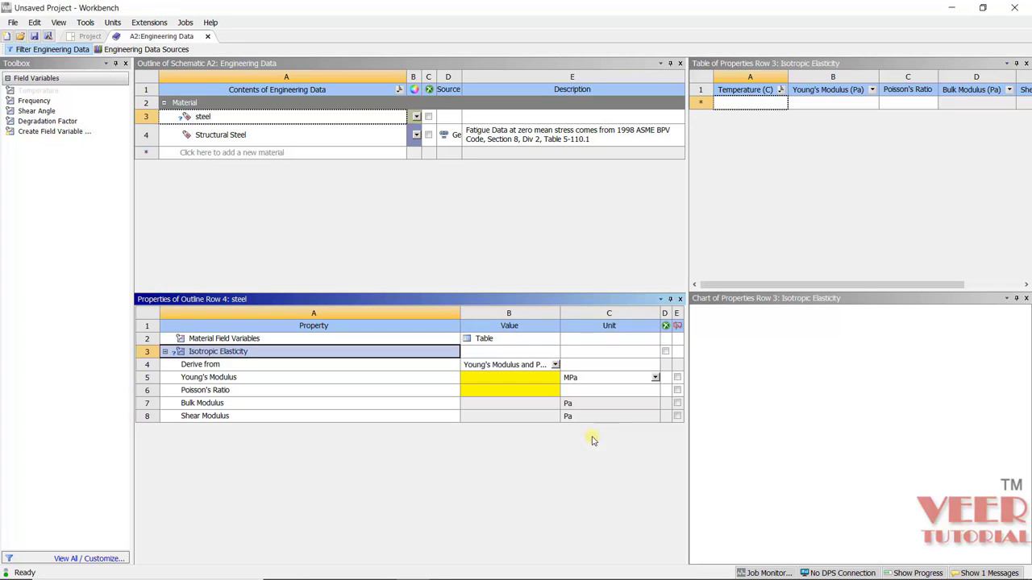
left_click(506, 380)
type("21")
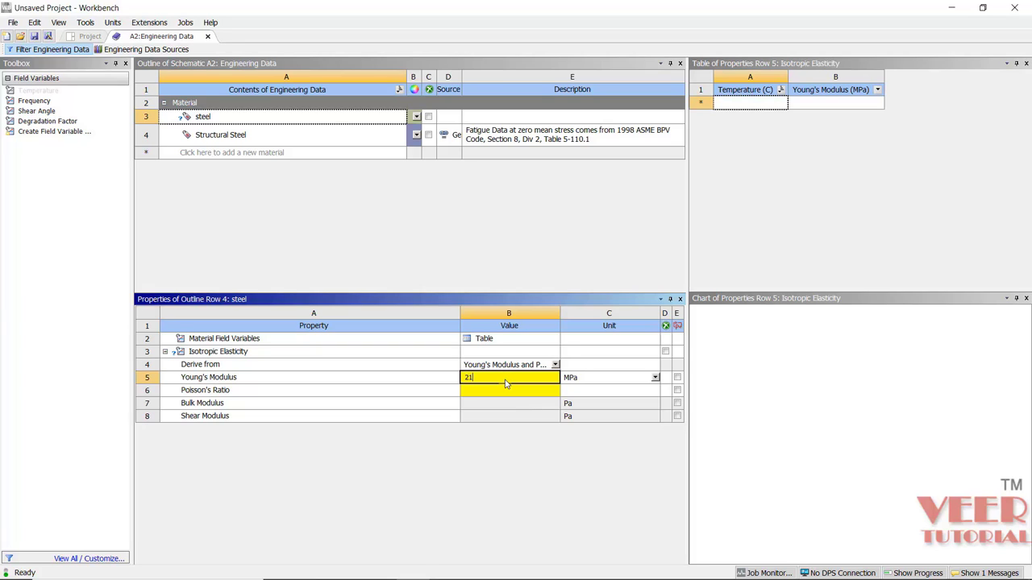
type("0000")
key("Return")
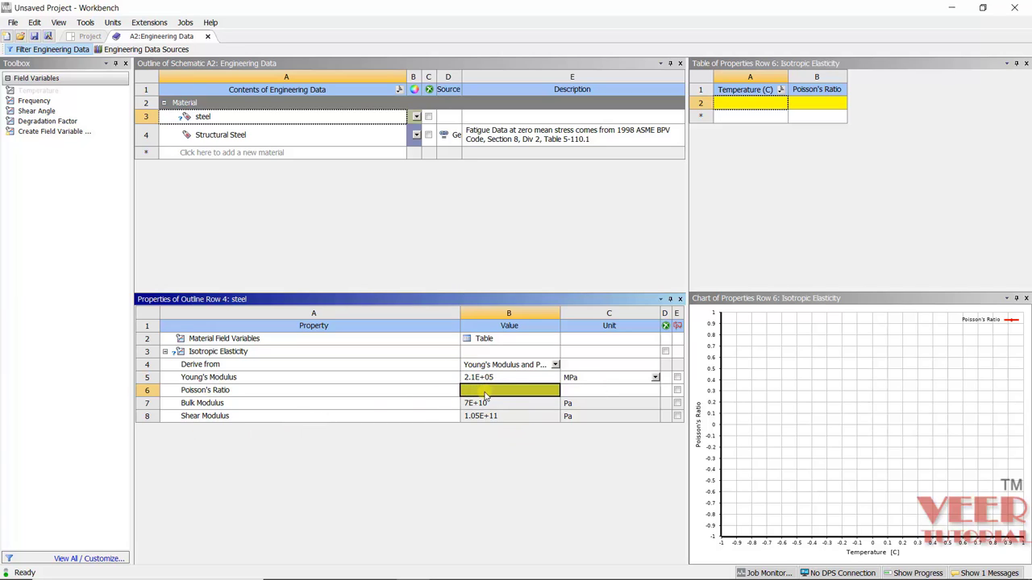
Step: Set steel's Poisson's Ratio to 0.3 and close Engineering Data to return to the project schematic
type("0.3")
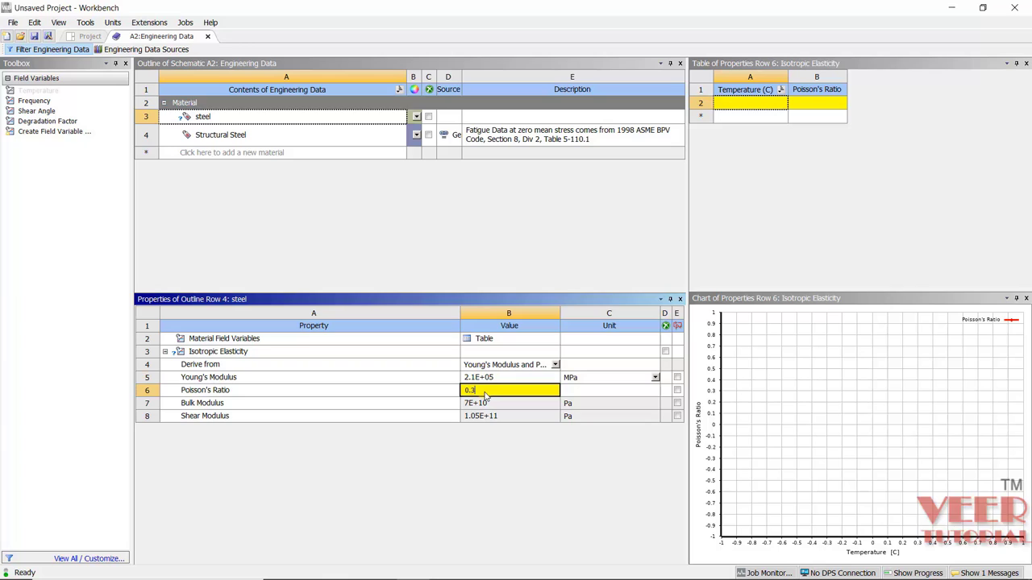
key("Return")
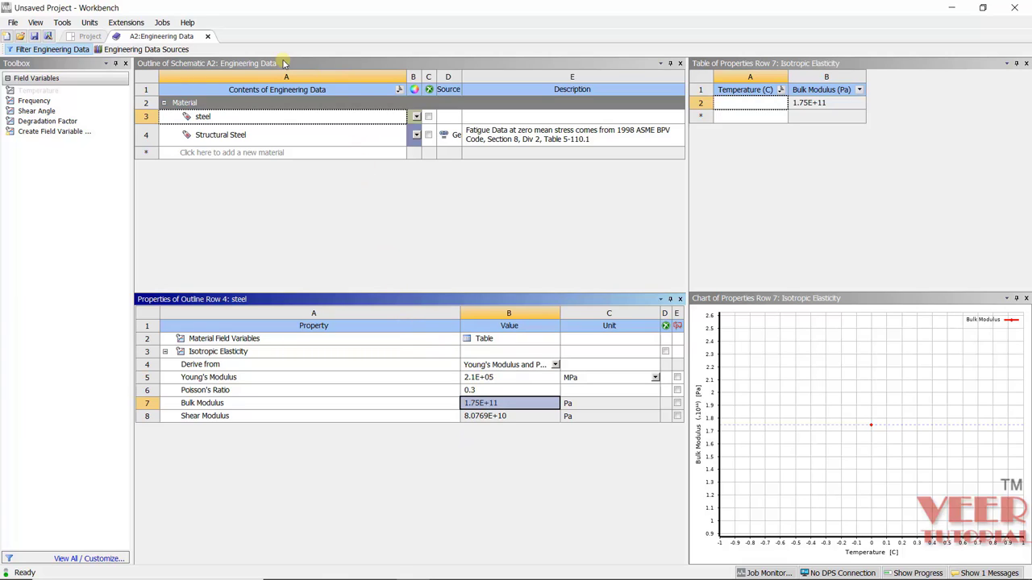
left_click(208, 38)
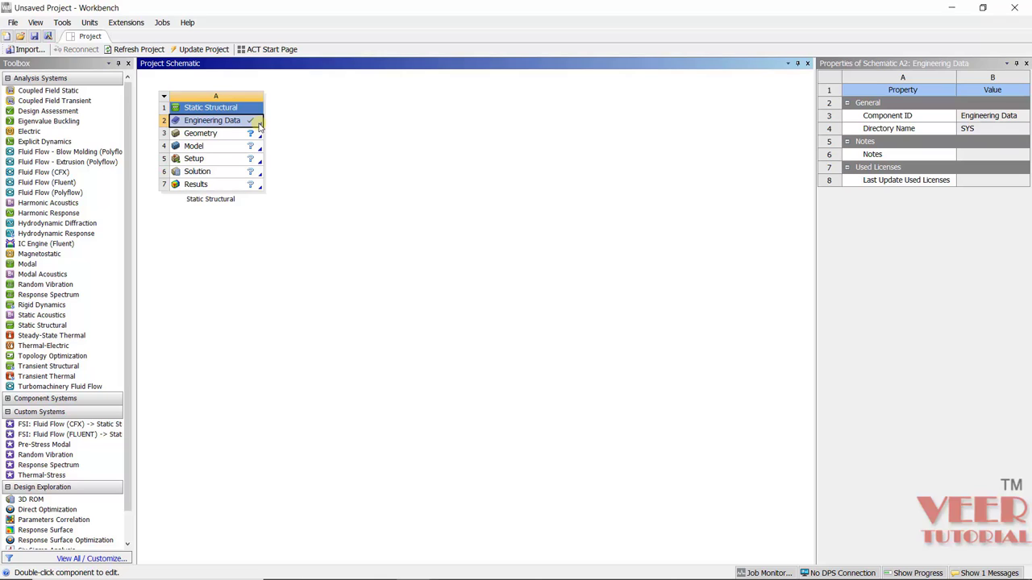
Step: Create a new DesignModeler geometry from the Static Structural system's Geometry cell and switch to DesignModeler
left_click(195, 137)
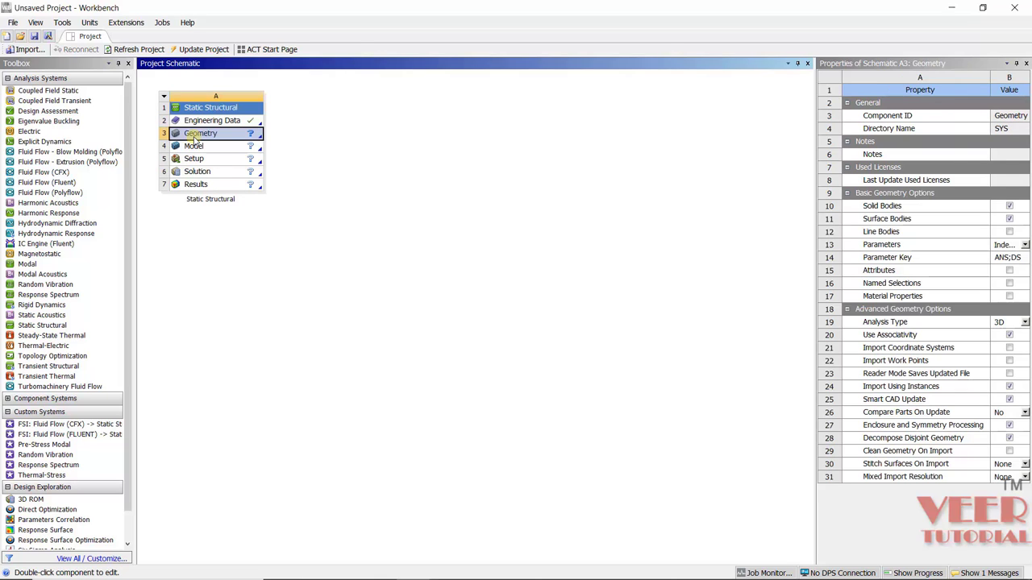
right_click(195, 139)
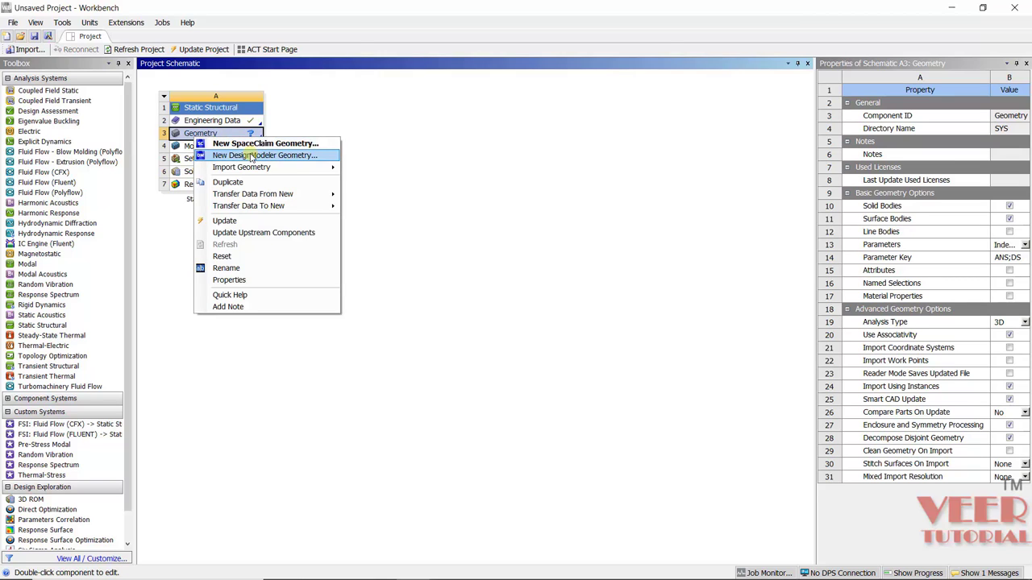
left_click(249, 155)
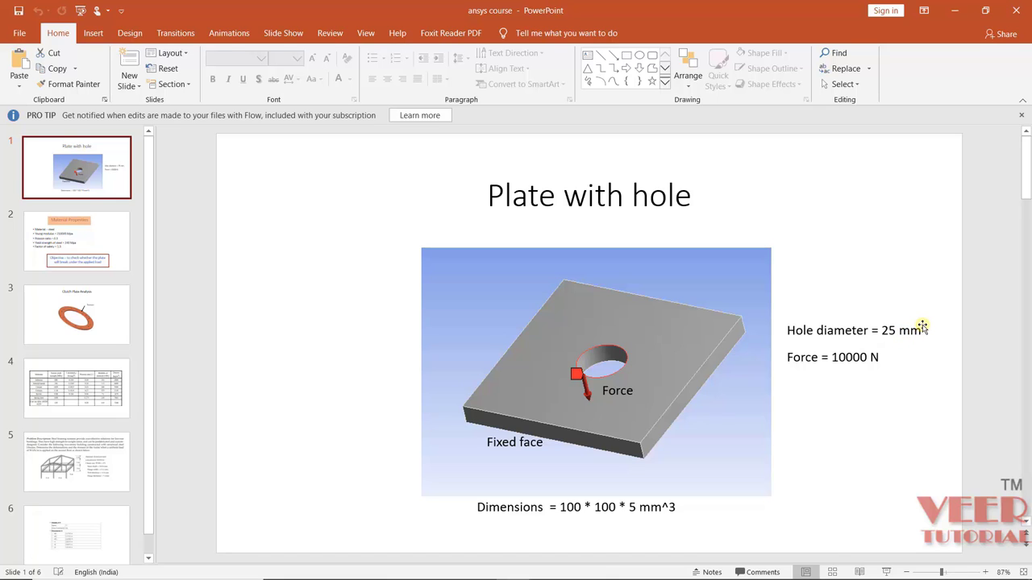
key("alt+Tab")
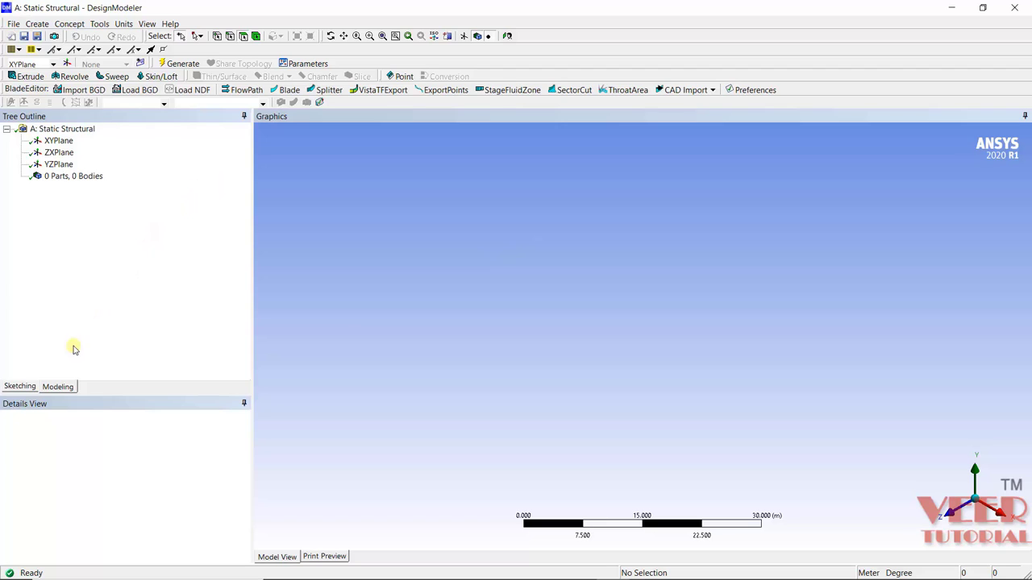
Step: Enter sketching mode with XYPlane as the active plane and set the length unit to millimeter
left_click(20, 387)
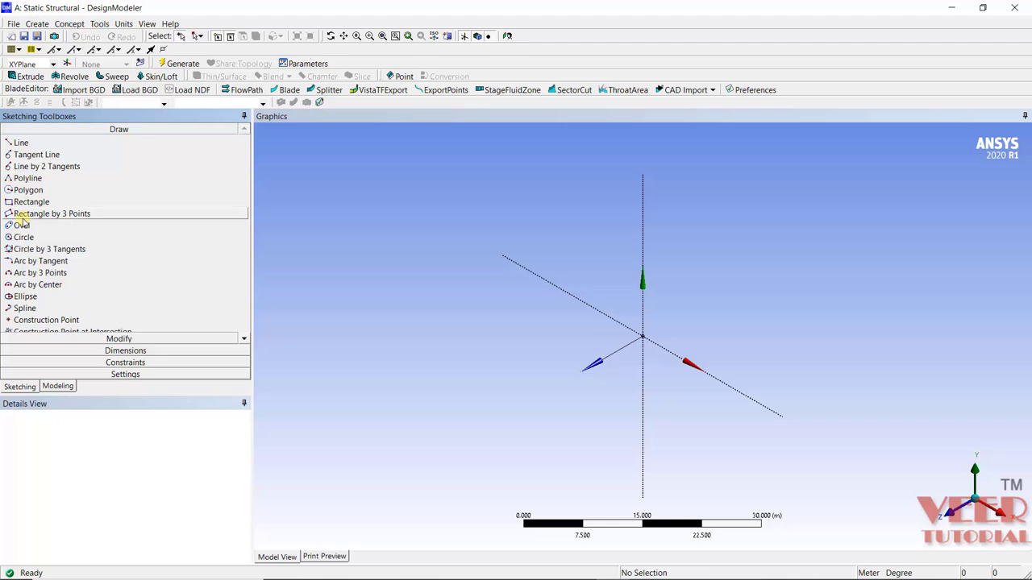
left_click(29, 65)
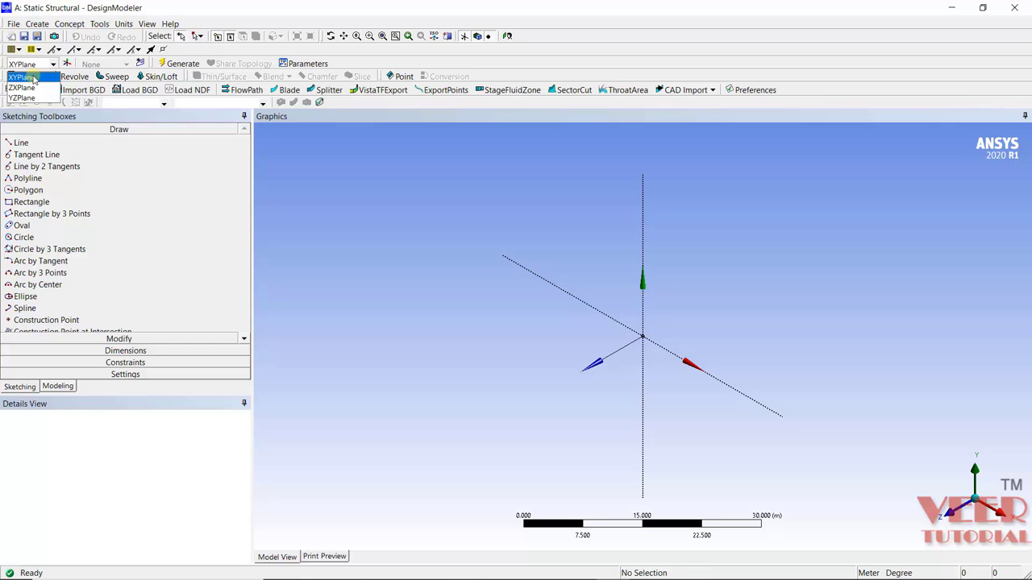
left_click(32, 78)
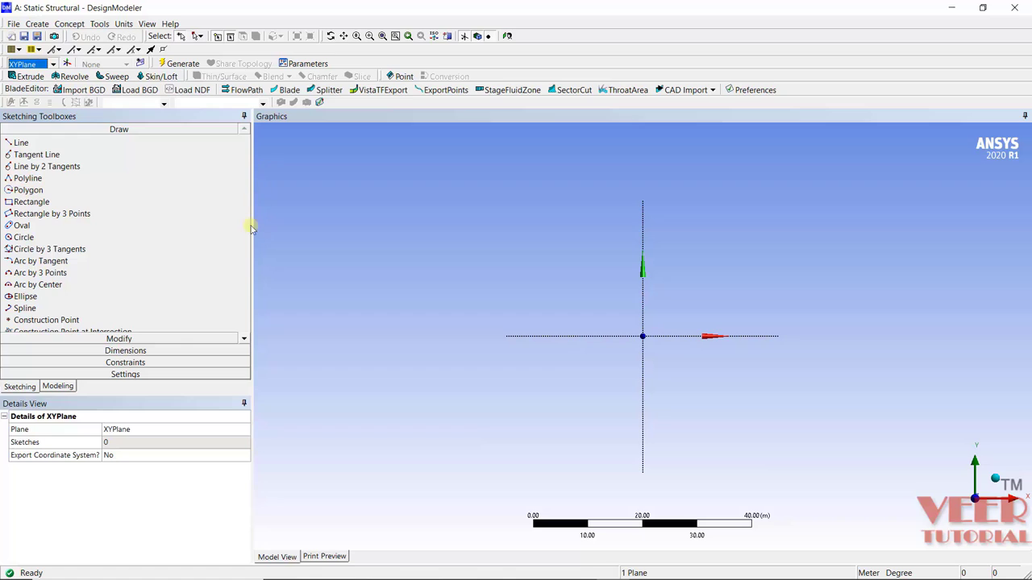
left_click(124, 24)
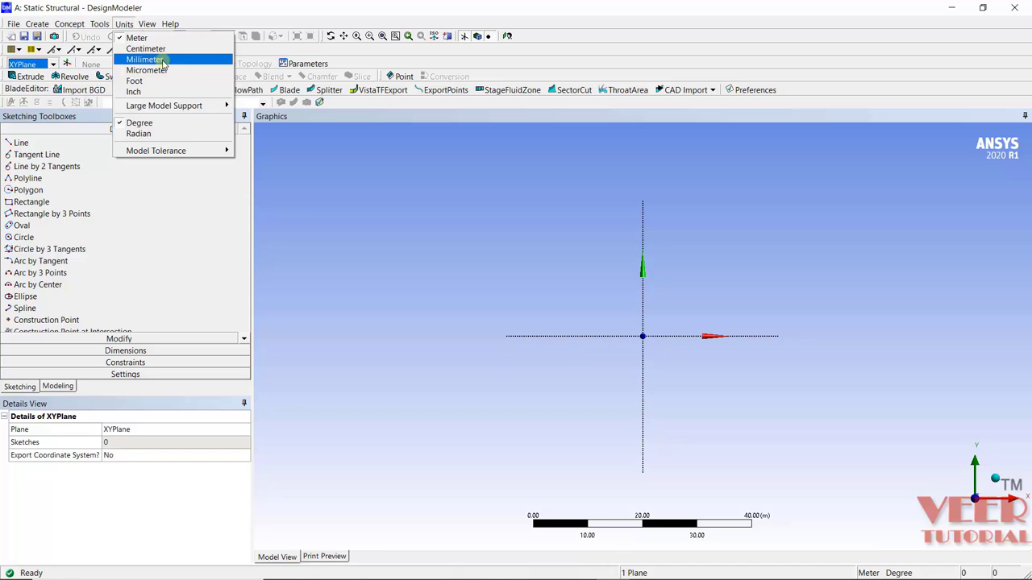
left_click(143, 59)
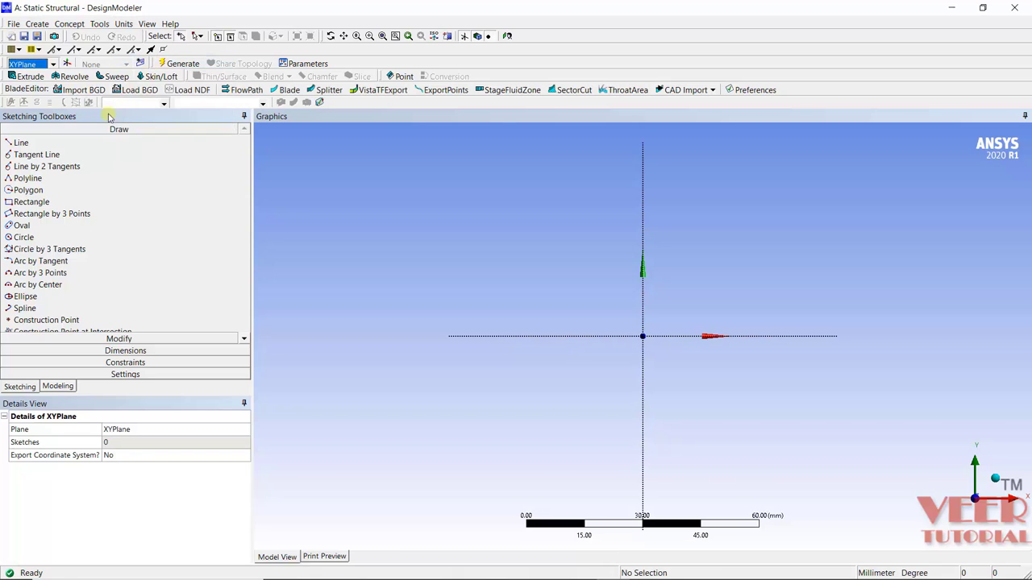
Step: Sketch a rectangle about 37 mm wide on XYPlane, starting at the origin and extending toward positive X and Y
left_click(30, 202)
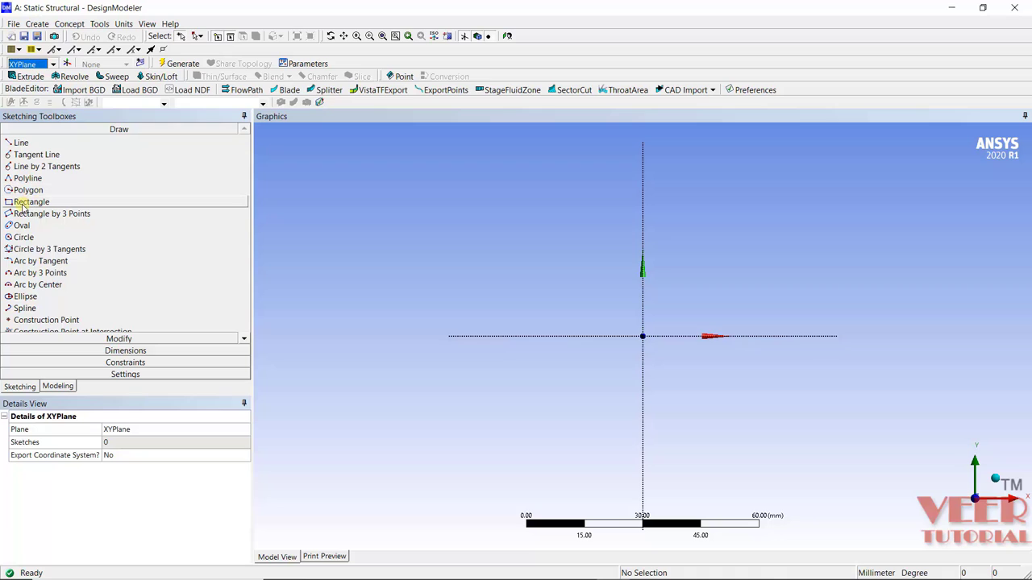
left_click(642, 335)
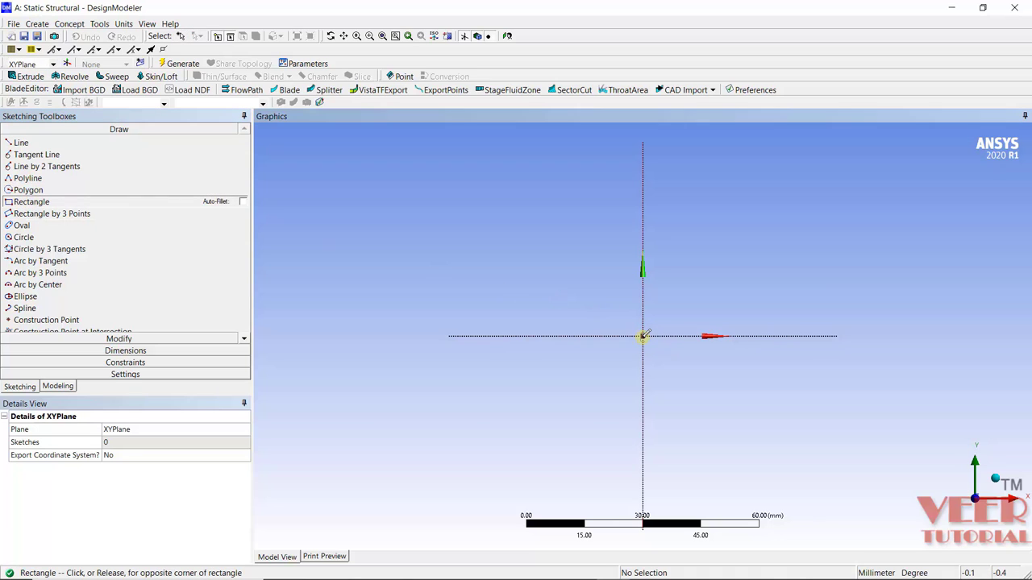
left_click(787, 209)
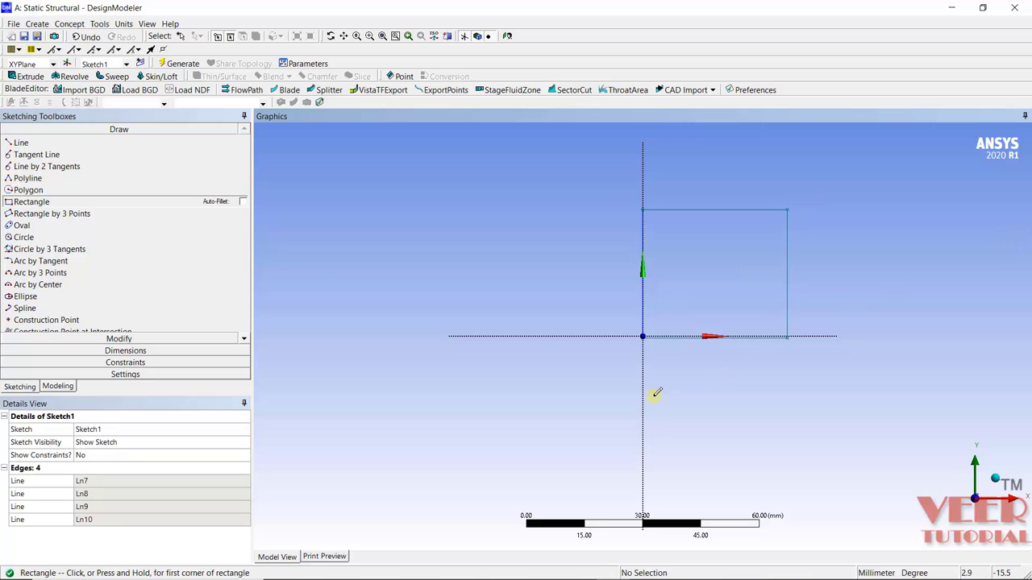
Step: Add a horizontal dimension to the rectangle's lower edge and a vertical dimension to its right edge
left_click(126, 351)
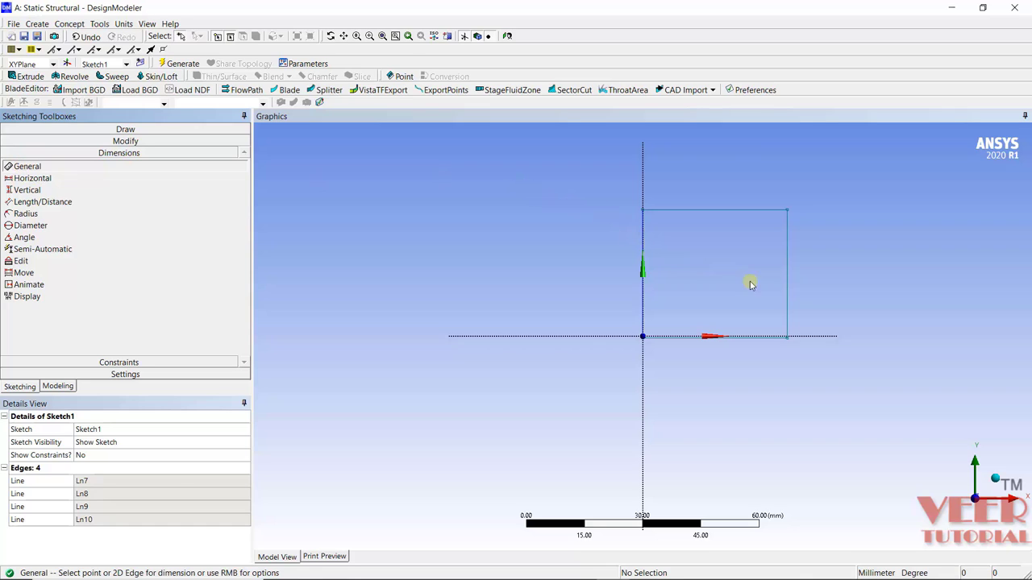
left_click(748, 342)
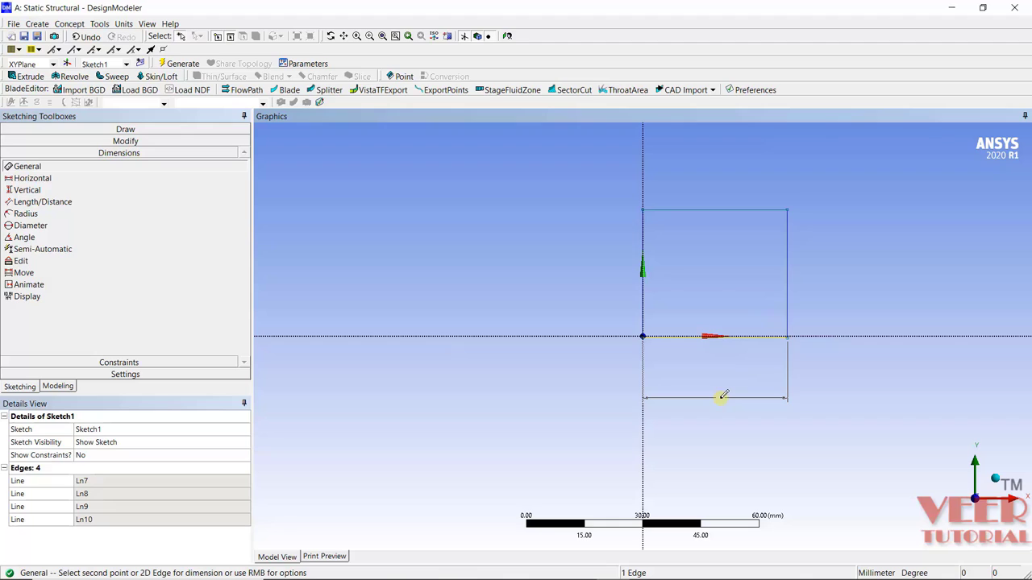
left_click(723, 396)
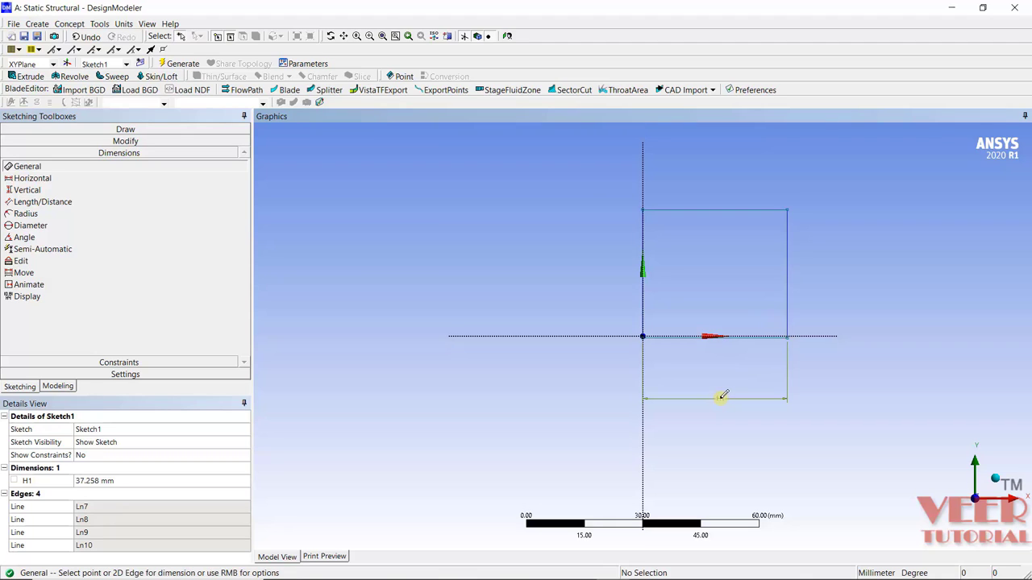
left_click(788, 275)
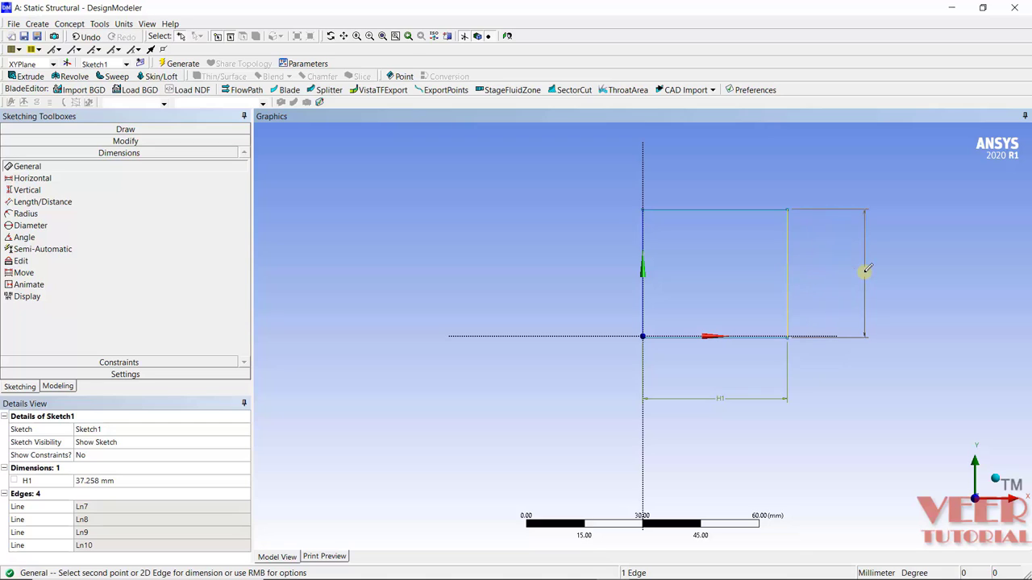
left_click(865, 271)
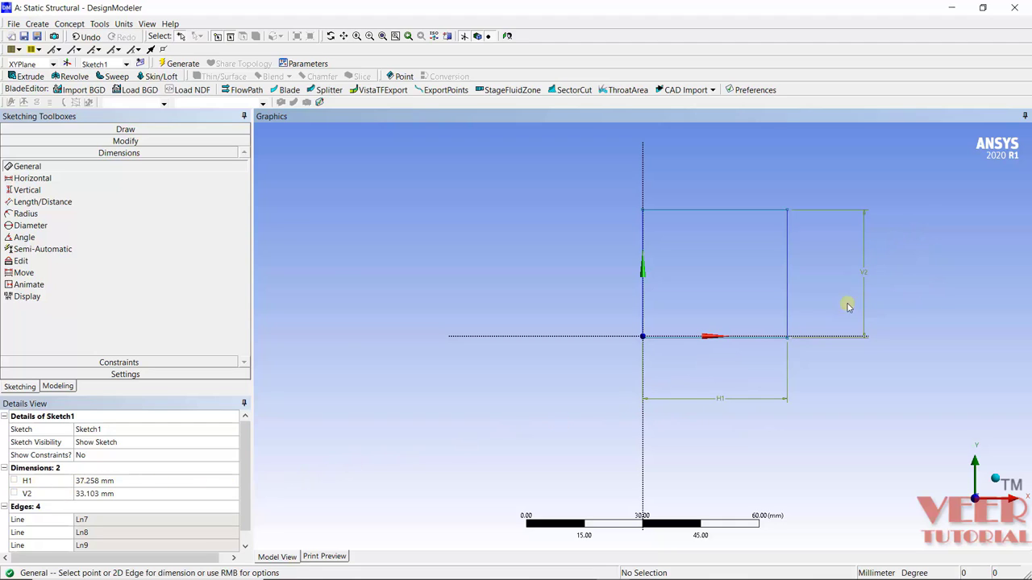
Step: Set the rectangle's width and height to 100 mm each
left_click(141, 481)
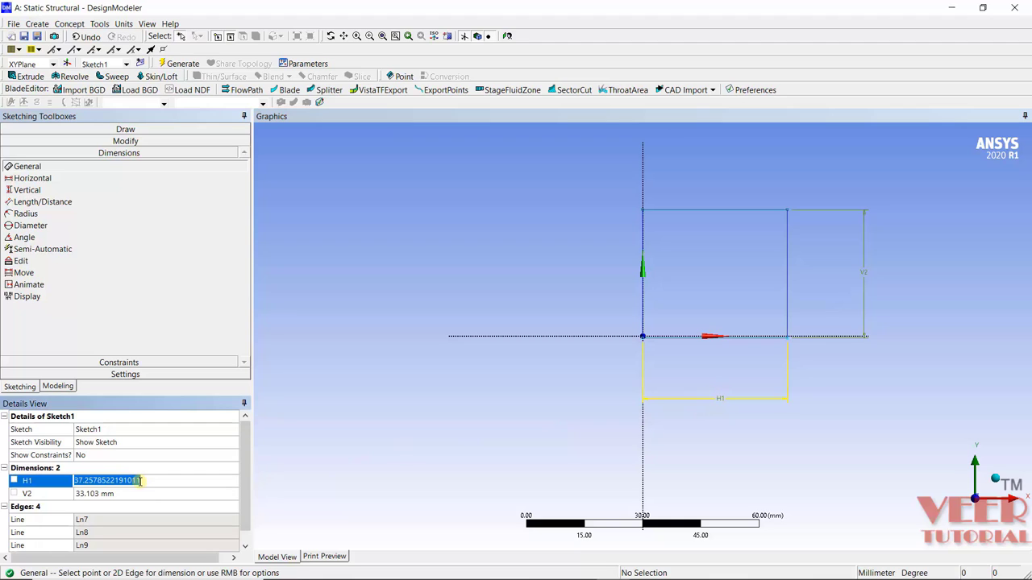
type("1")
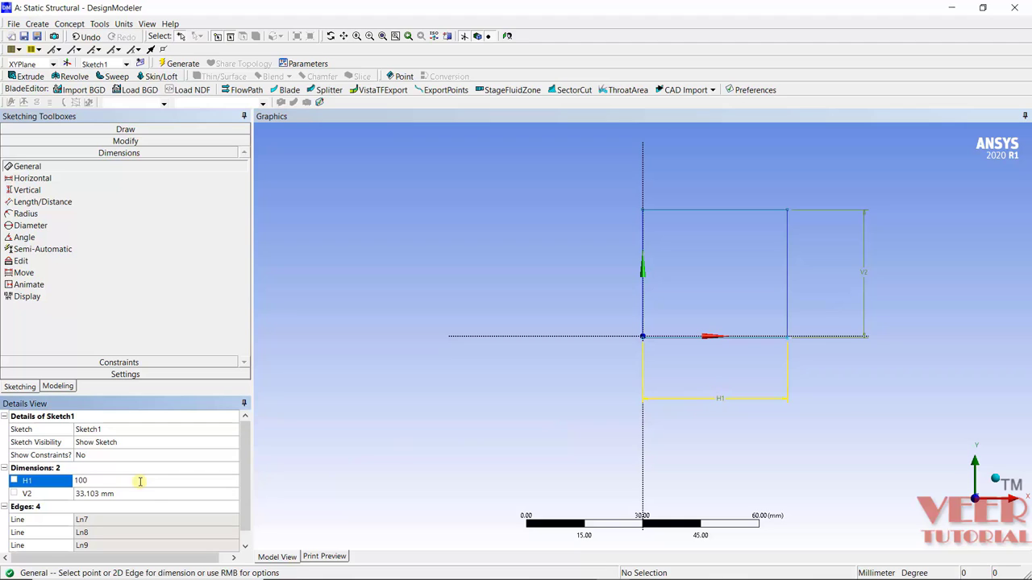
type("00")
key("Return")
left_click(116, 493)
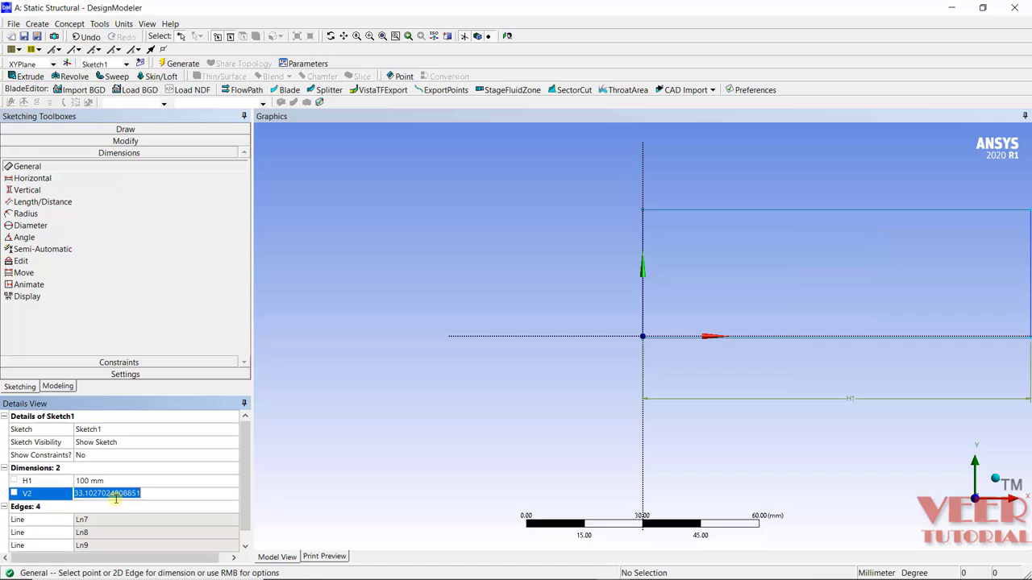
type("100")
key("Return")
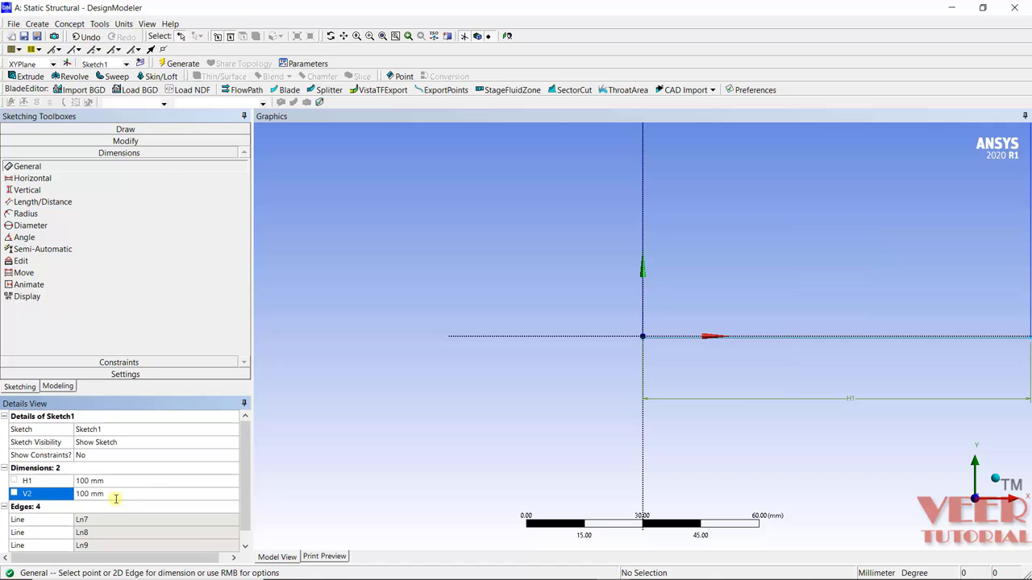
Step: Sketch a circle about 31 mm in diameter near the centre of the square
scroll(445, 396, "down", 1)
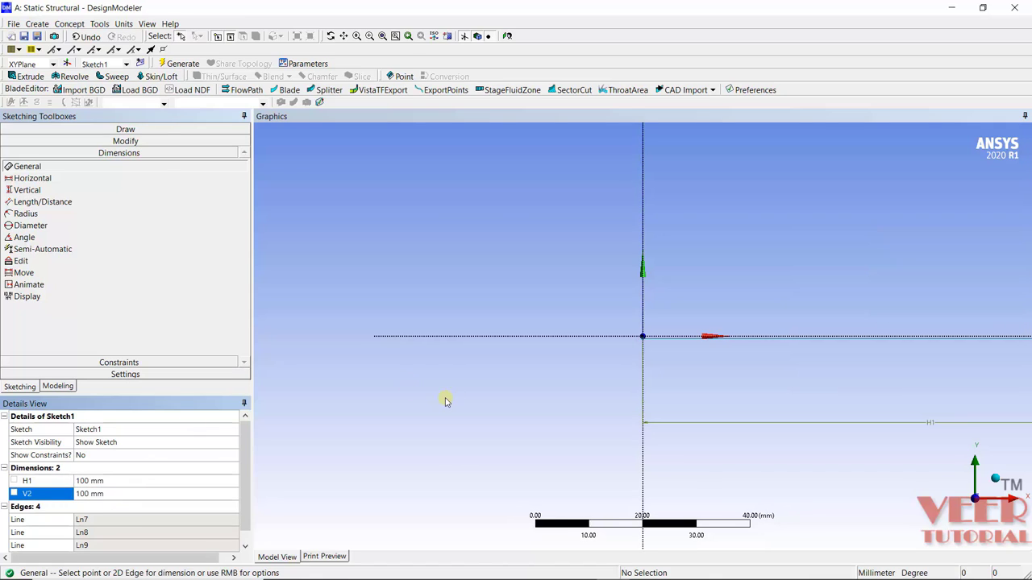
scroll(443, 396, "down", 3)
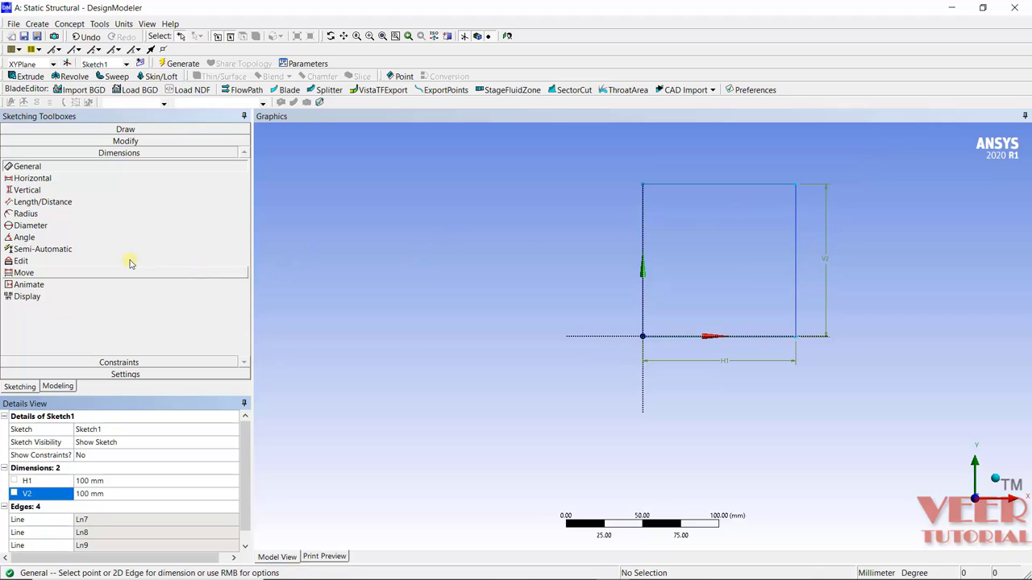
left_click(124, 130)
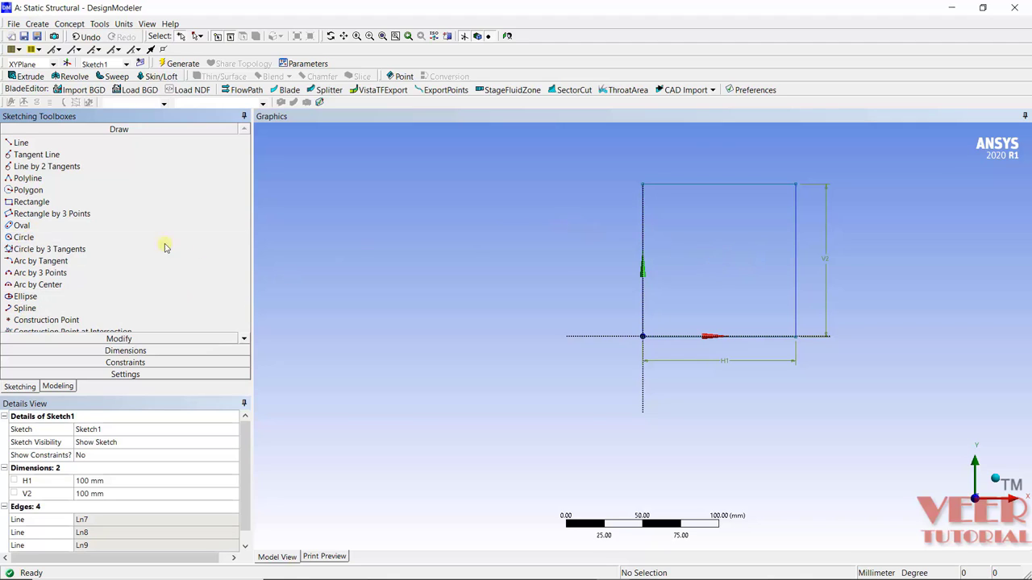
left_click(18, 238)
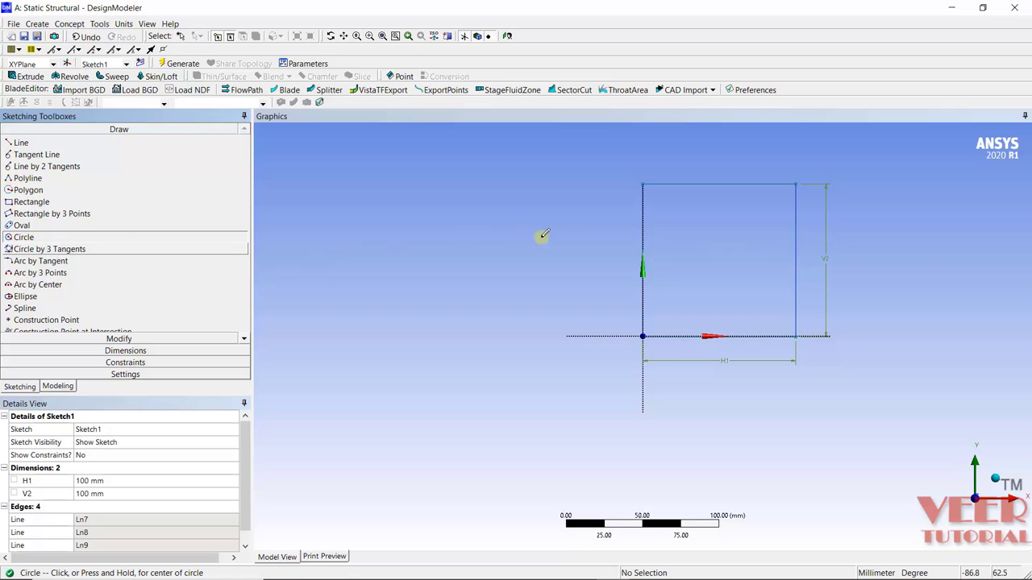
left_click(719, 260)
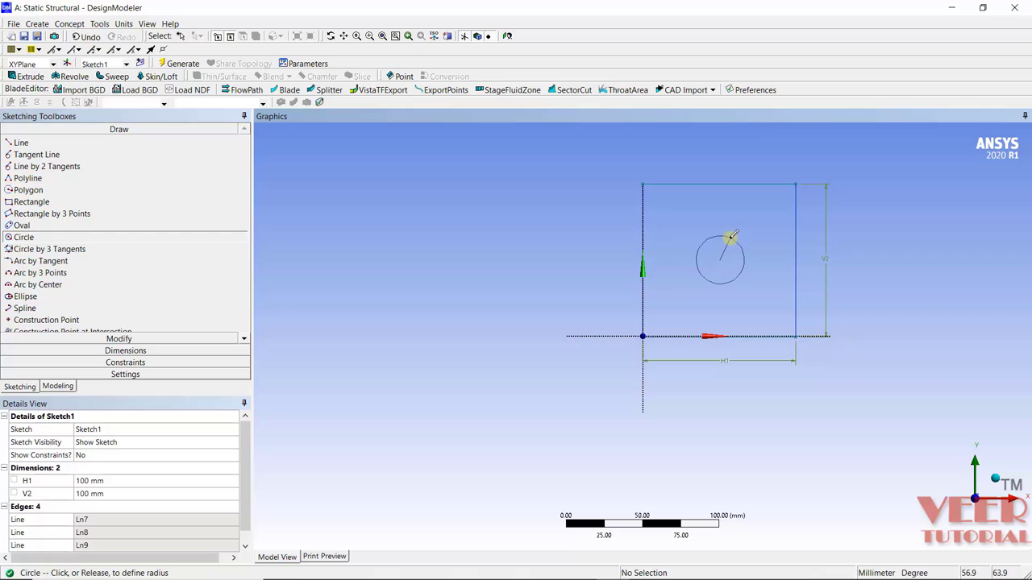
left_click(731, 237)
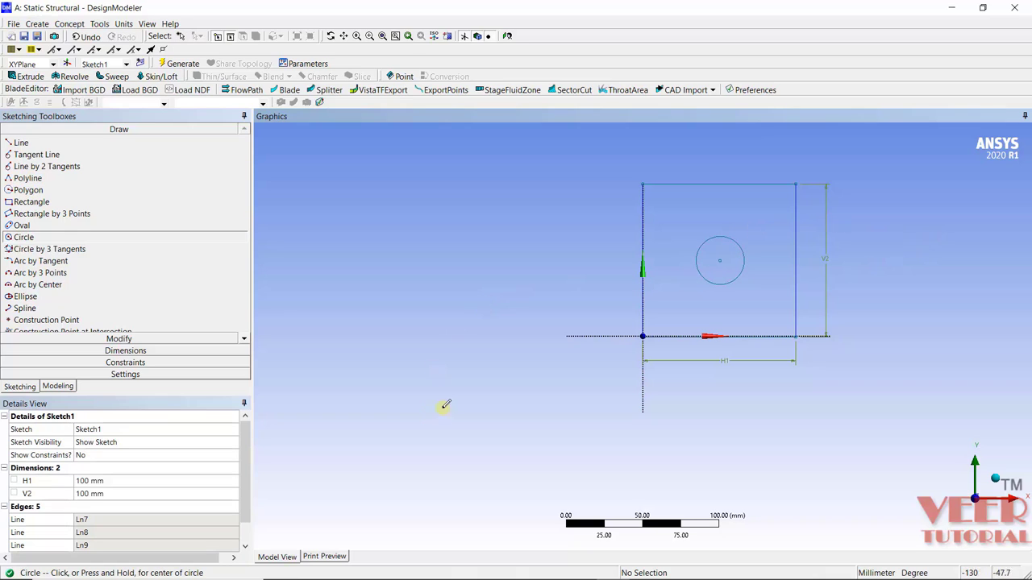
Step: Dimension the circle's diameter, placing the dimension above the square
left_click(150, 352)
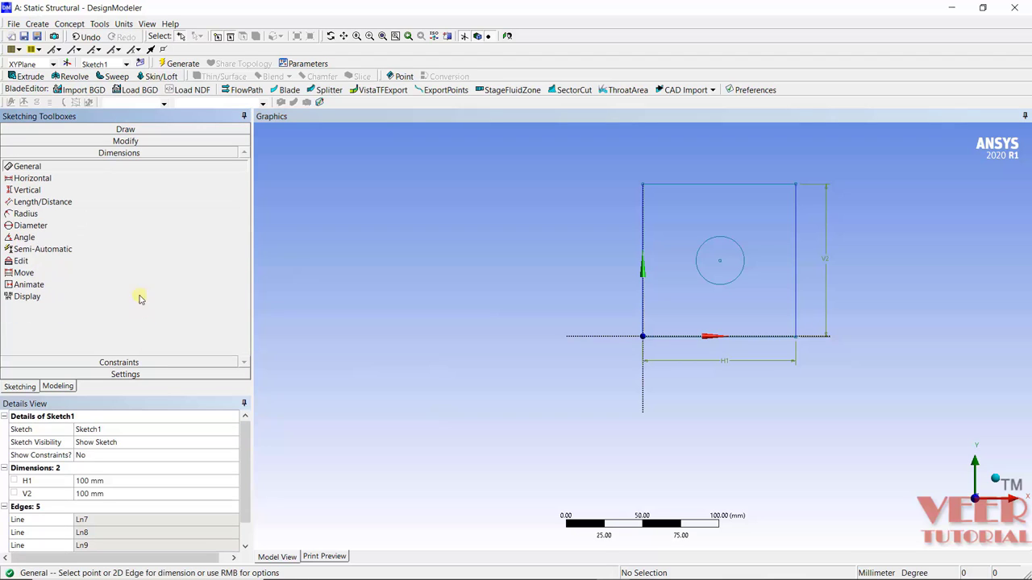
left_click(734, 245)
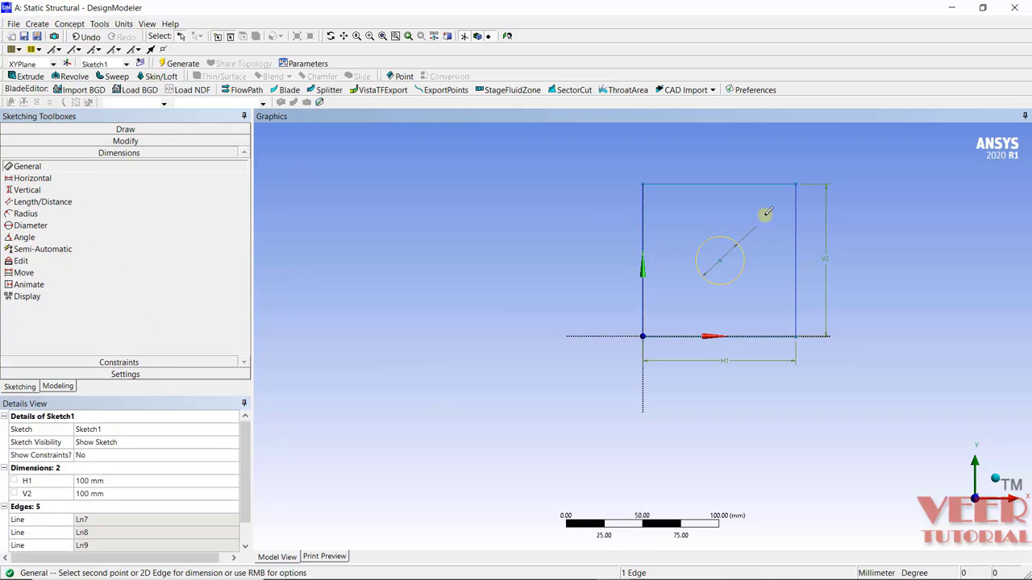
left_click(768, 157)
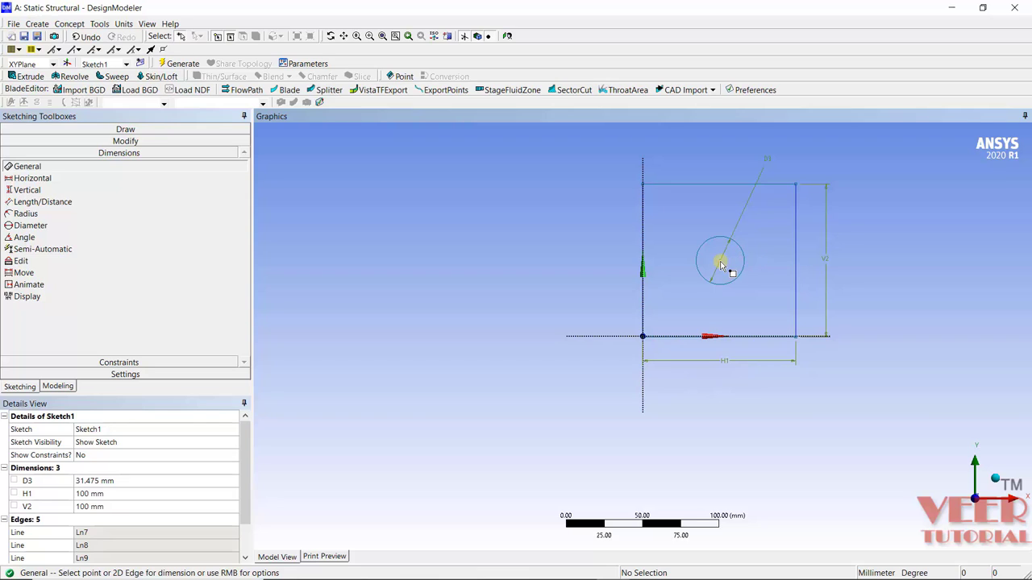
Step: Dimension the circle centre's horizontal distance from the square's left edge and its vertical distance from the lower edge
left_click(37, 168)
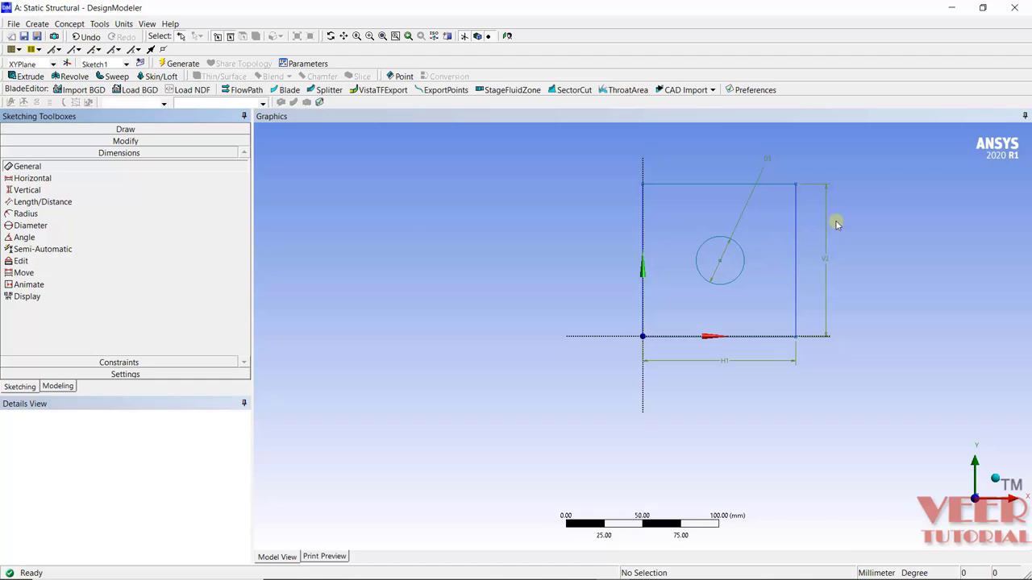
scroll(878, 186, "up", 2)
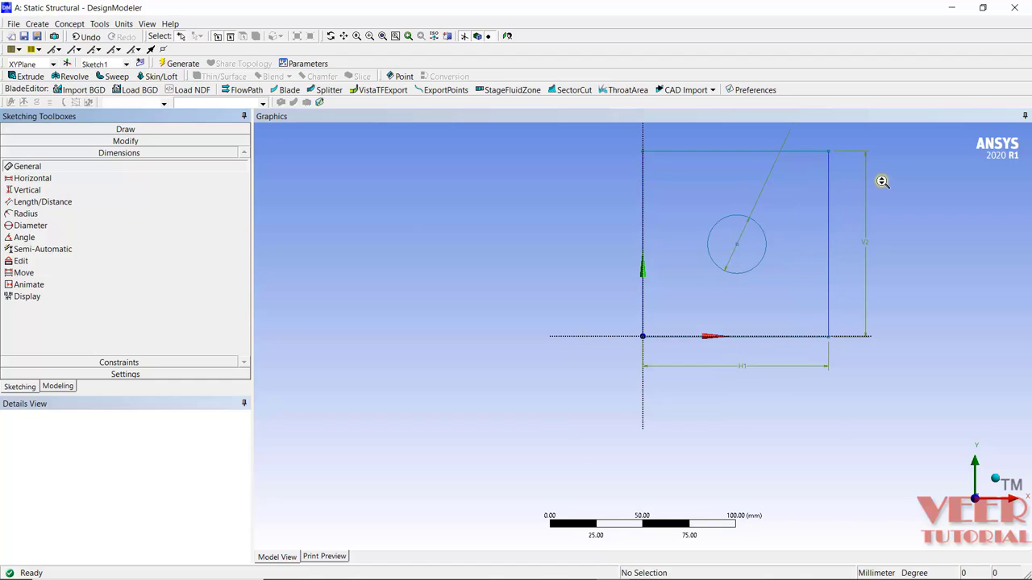
left_click(738, 247)
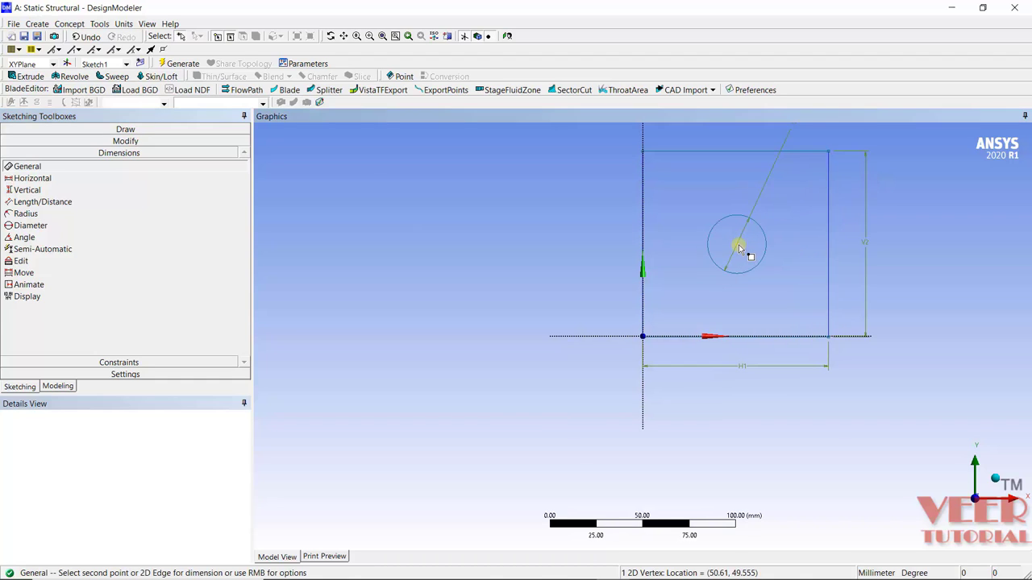
left_click(643, 338)
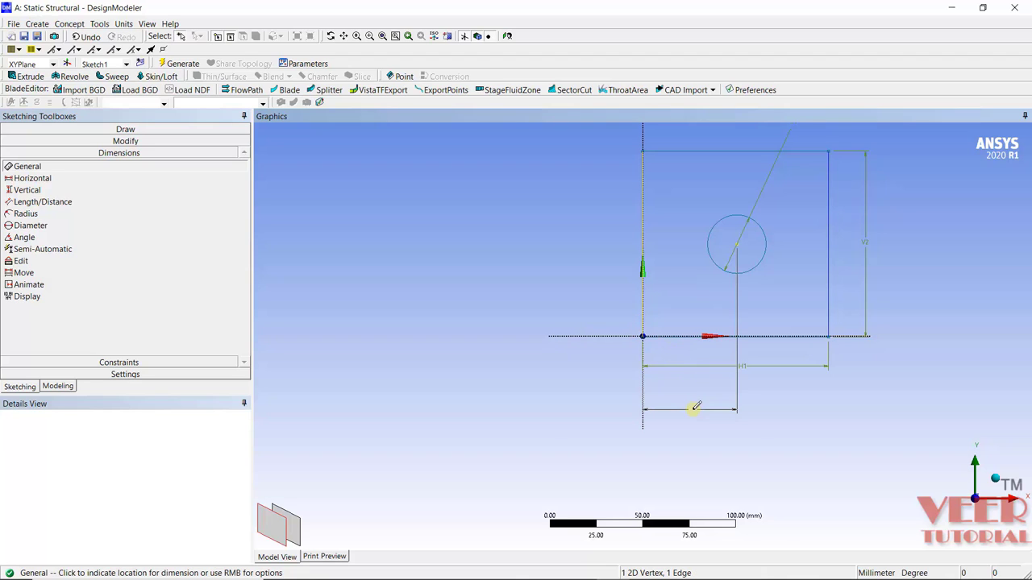
left_click(695, 408)
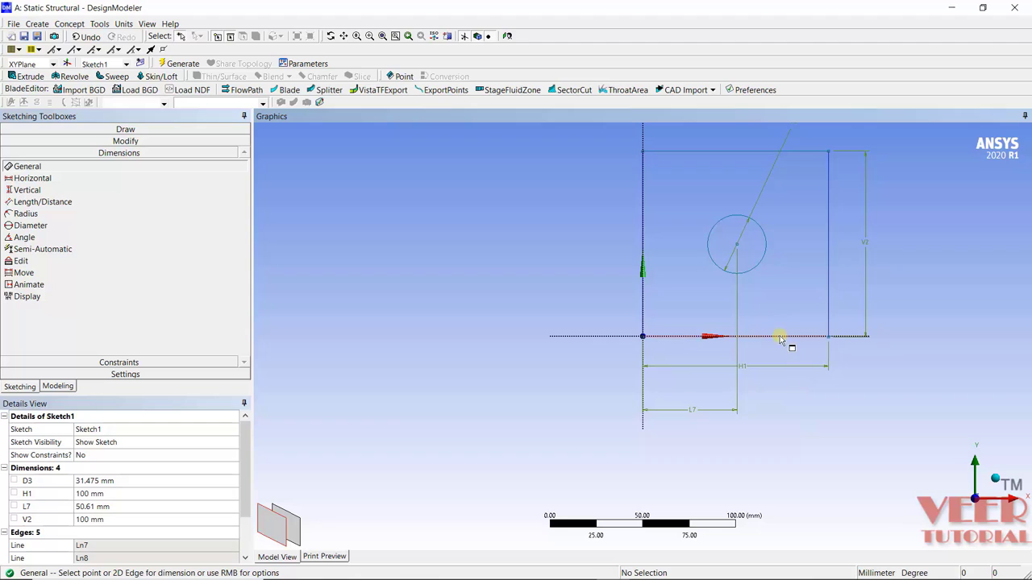
left_click(738, 248)
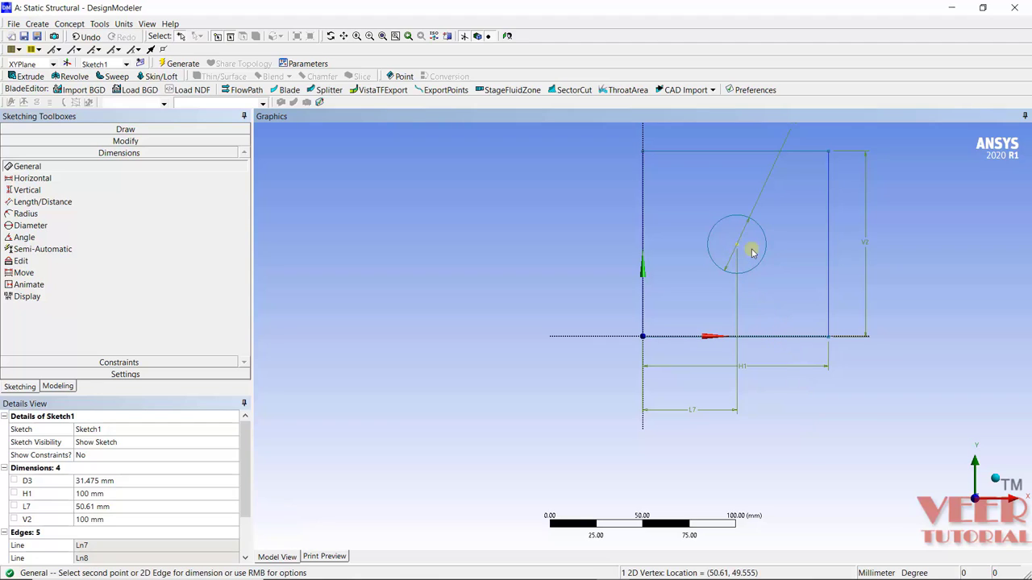
left_click(793, 340)
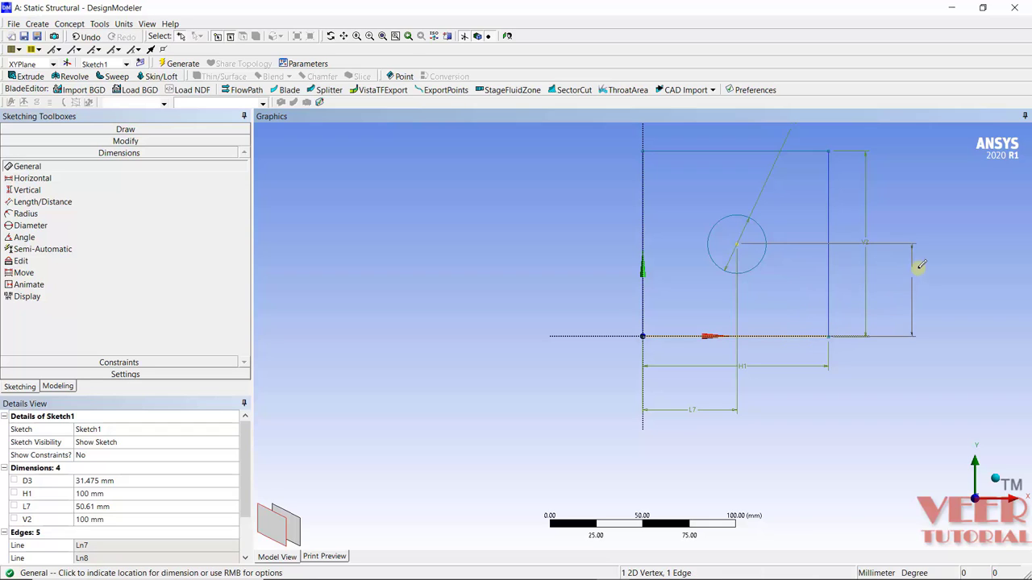
left_click(914, 283)
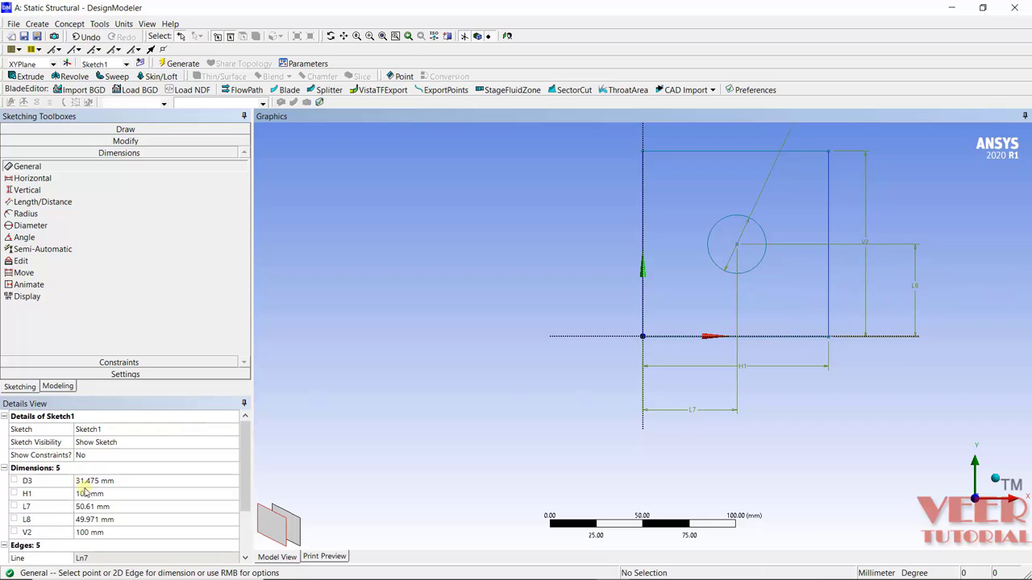
Step: Set the circle's diameter to 25 mm
left_click(110, 484)
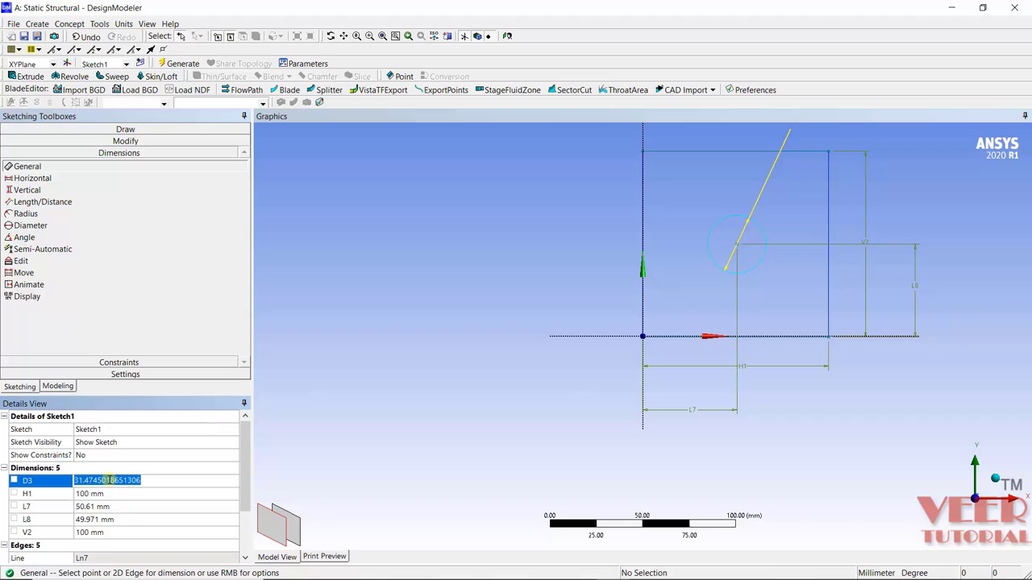
type("25")
key("Return")
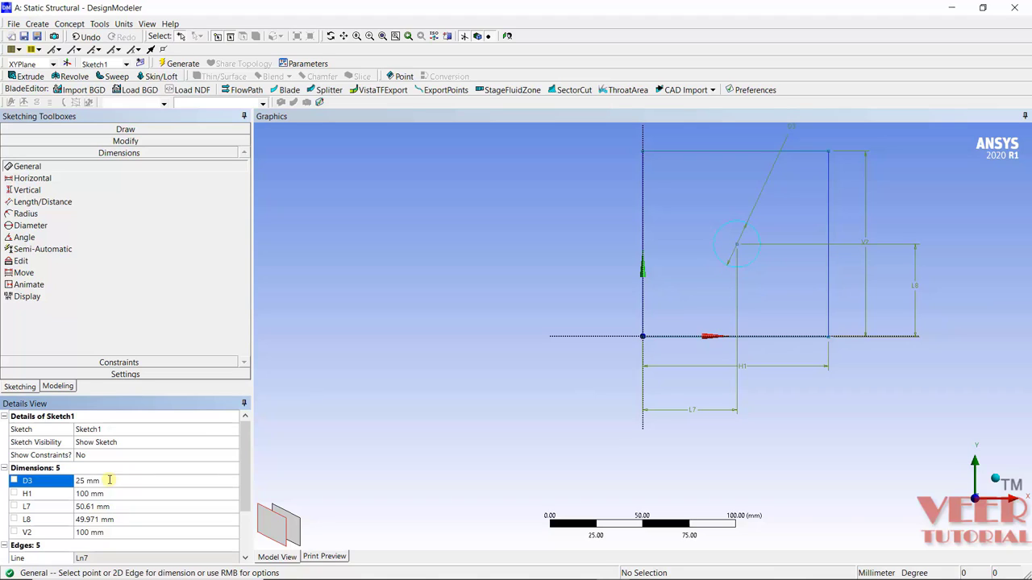
Step: Set the circle centre's horizontal and vertical distances from the square's edges to 50 mm each
left_click(99, 506)
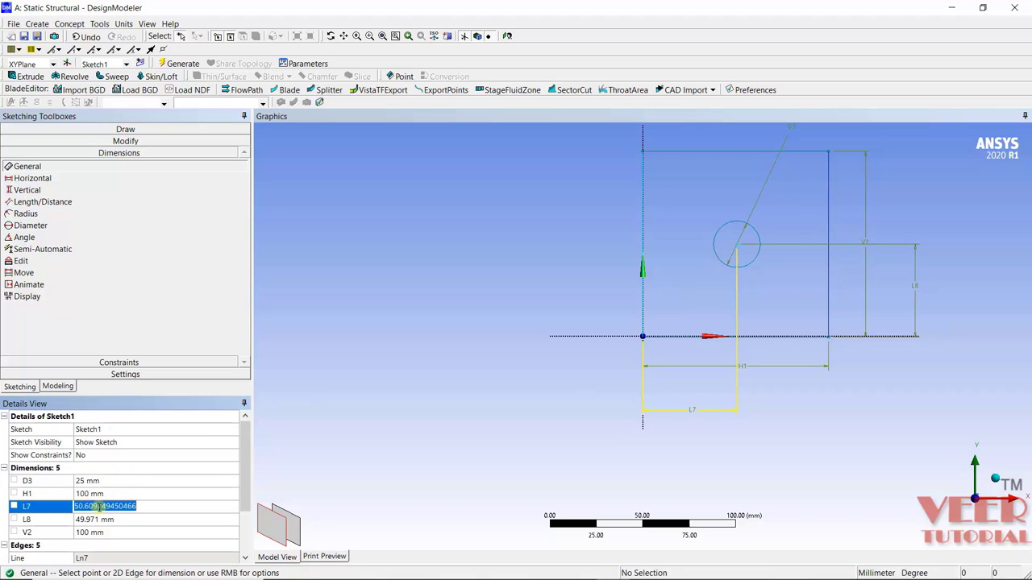
type("50")
key("Return")
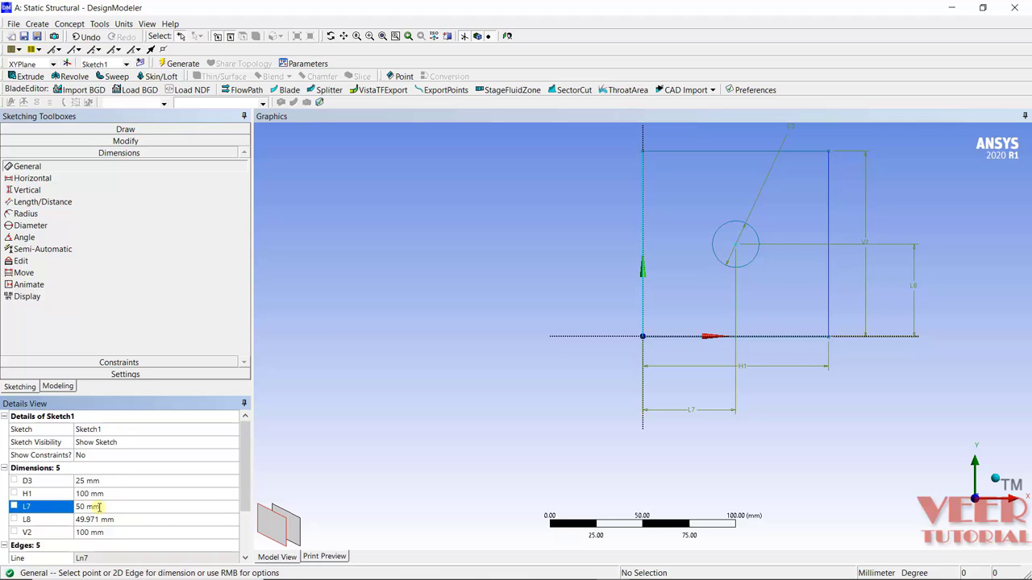
left_click(90, 519)
type("50")
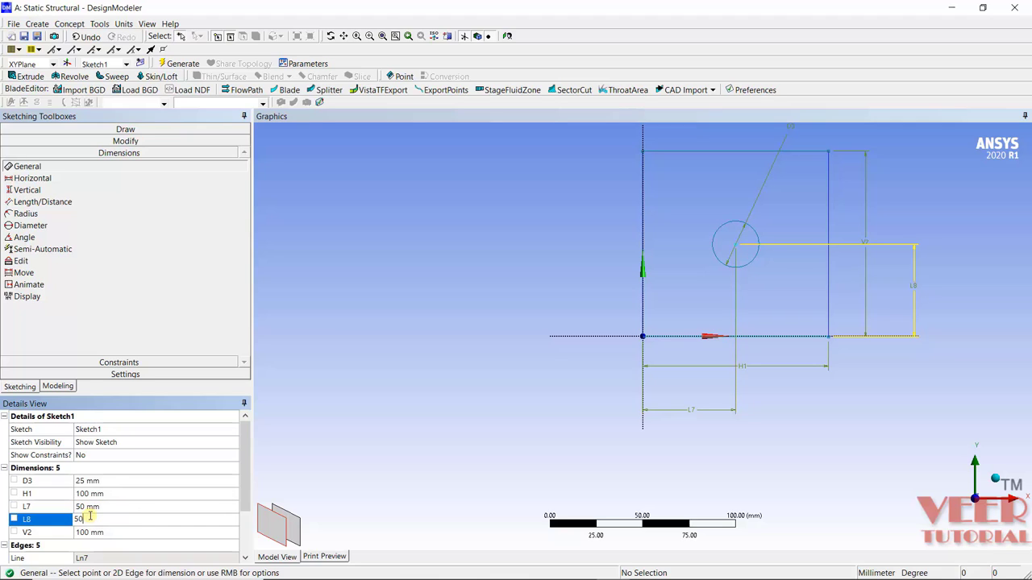
key("Return")
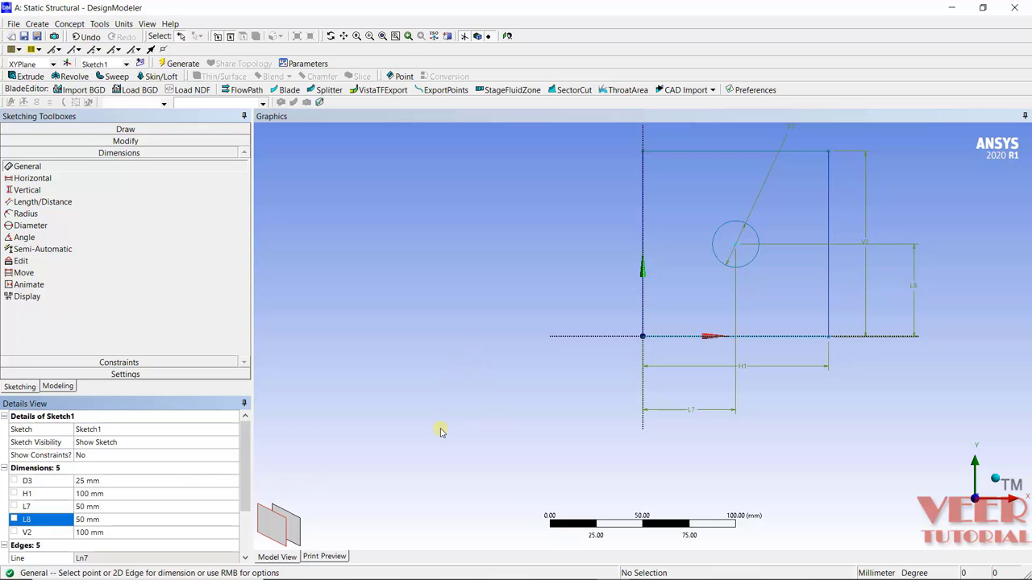
Step: Start an Extrude of the finished square-with-circle sketch, Sketch1, and set its depth to 5 mm
scroll(440, 432, "down", 2)
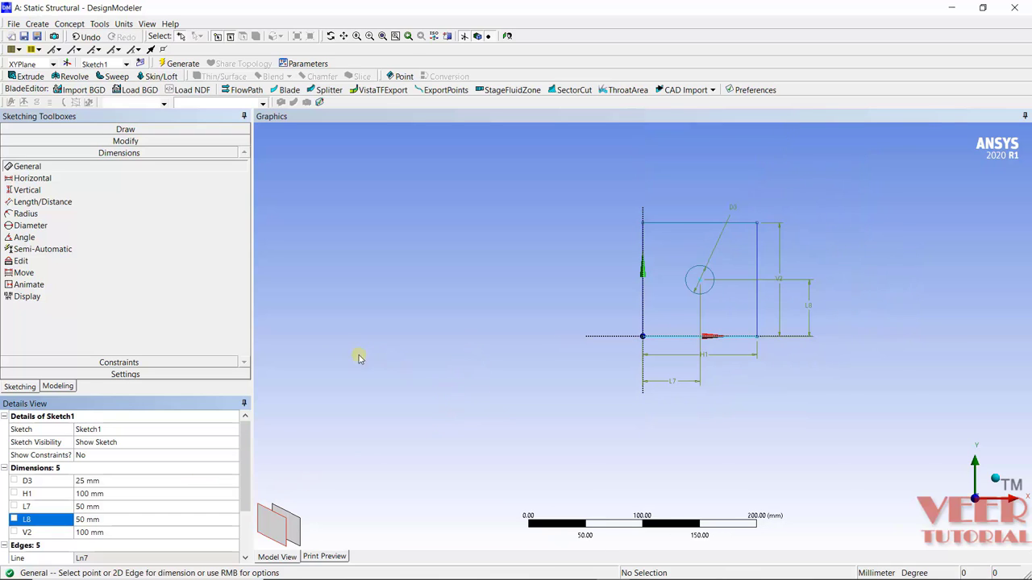
left_click(58, 386)
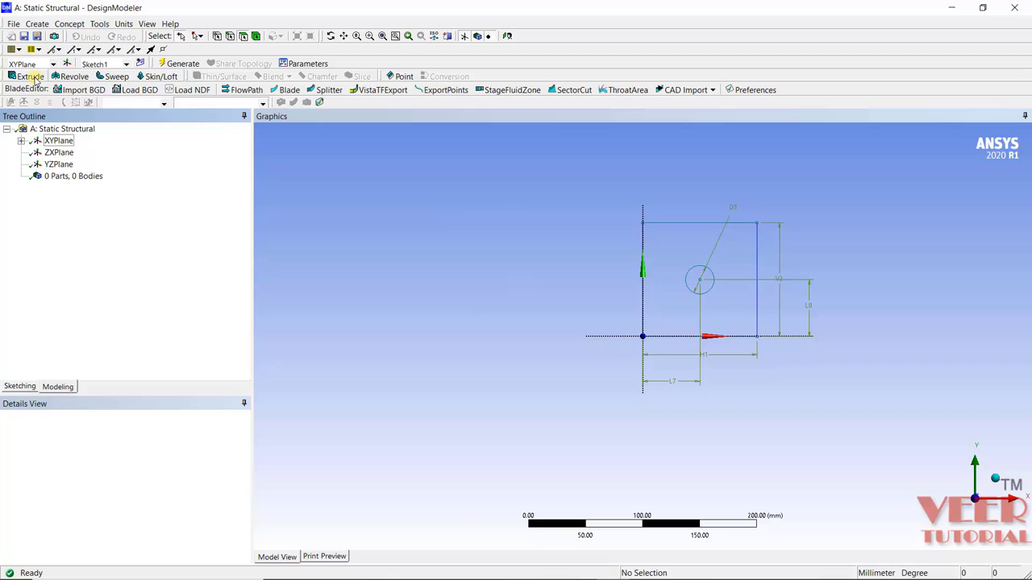
left_click(21, 141)
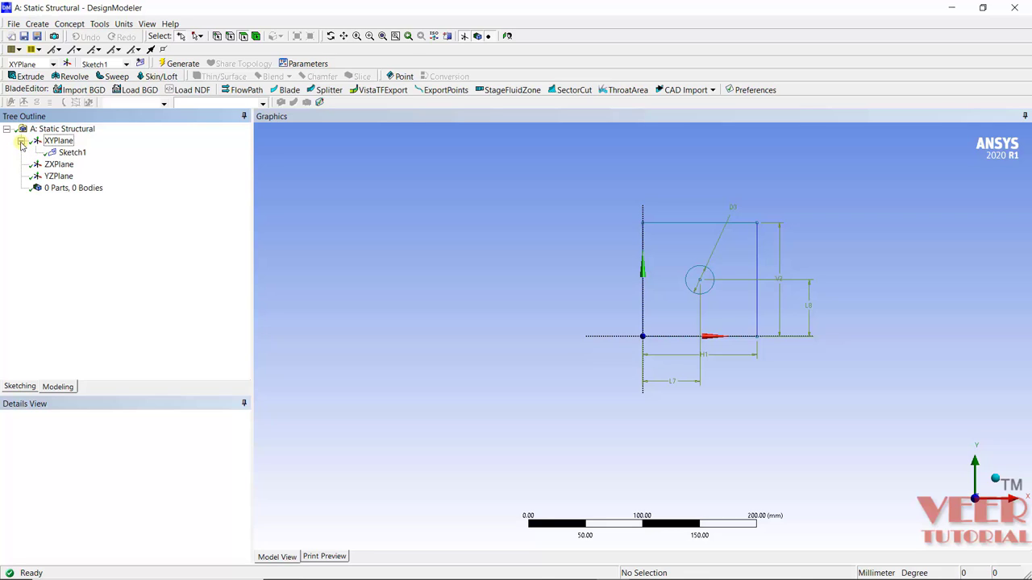
left_click(72, 152)
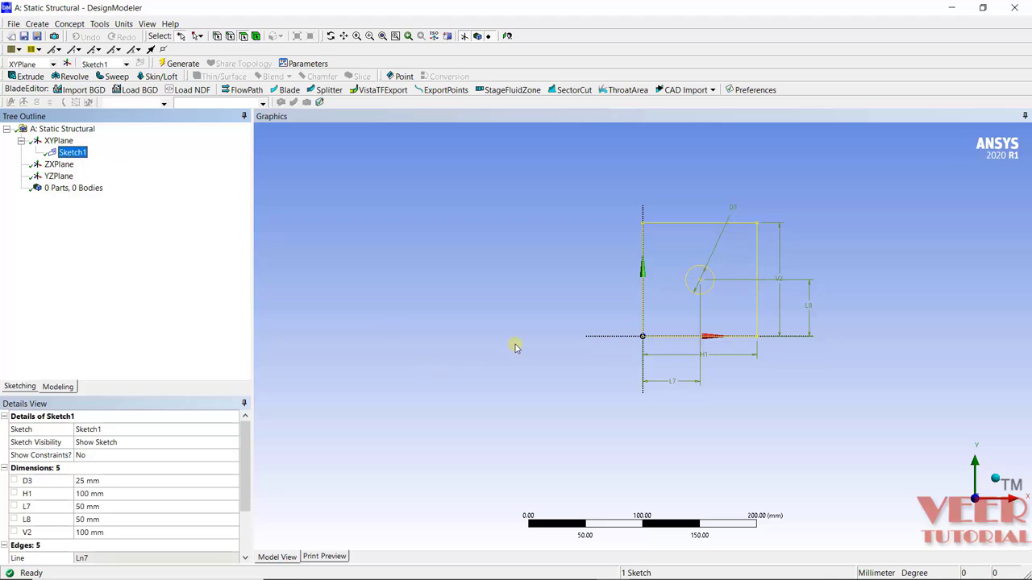
left_click(429, 224)
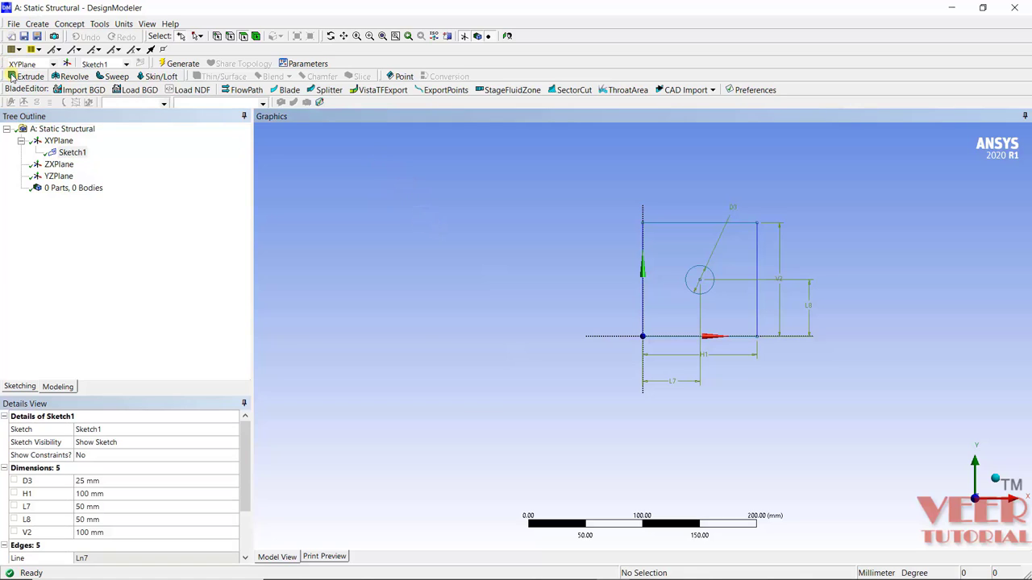
left_click(26, 76)
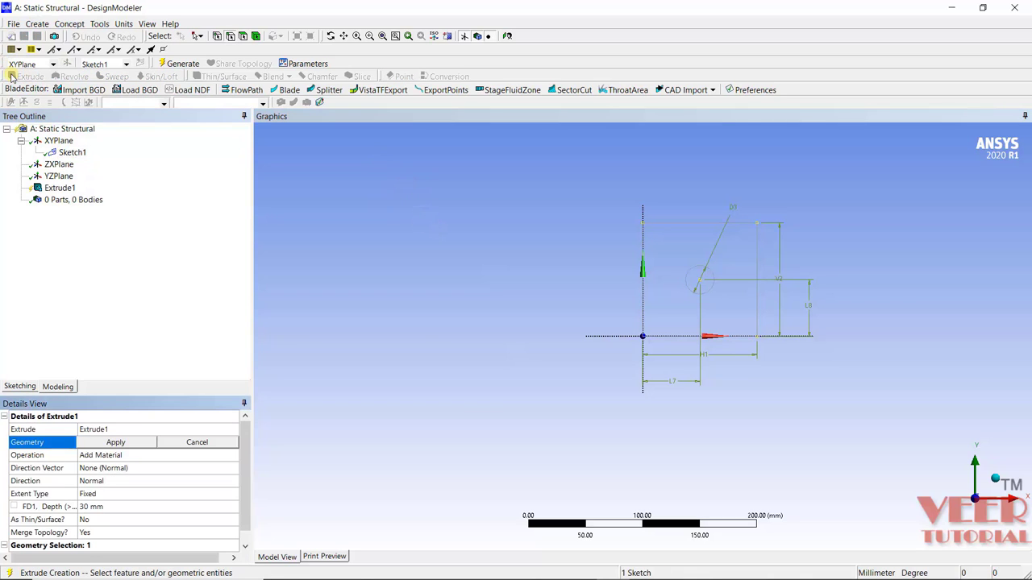
left_click(112, 508)
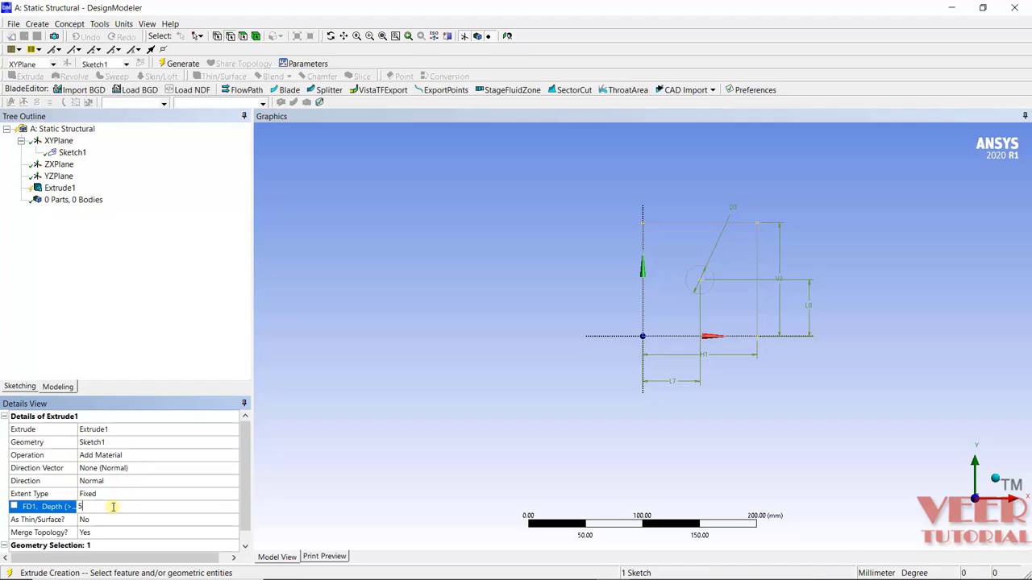
key("Return")
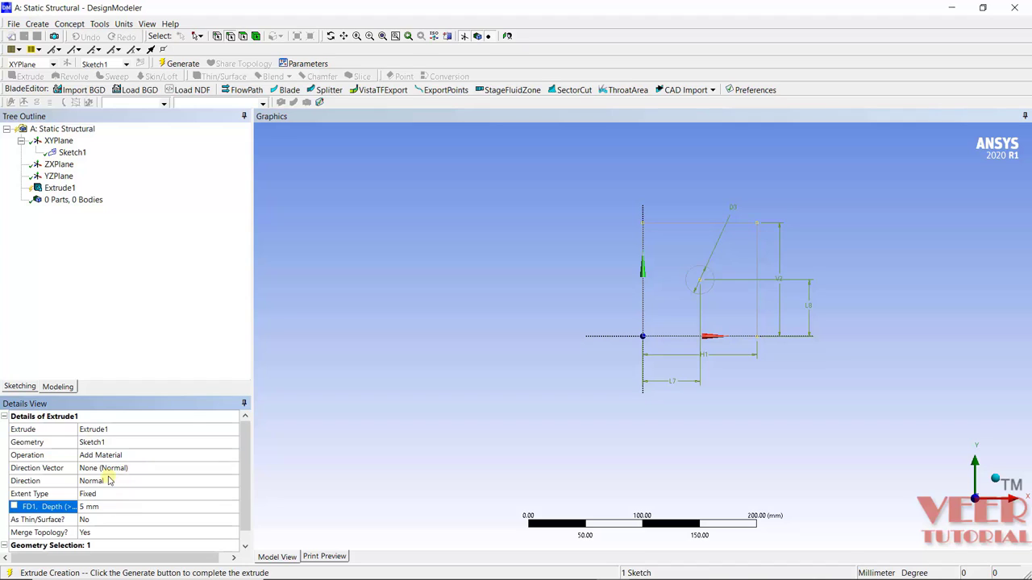
Step: Reapply Sketch1 as the extrusion's geometry and generate the solid plate, closing DesignModeler when done
left_click(91, 442)
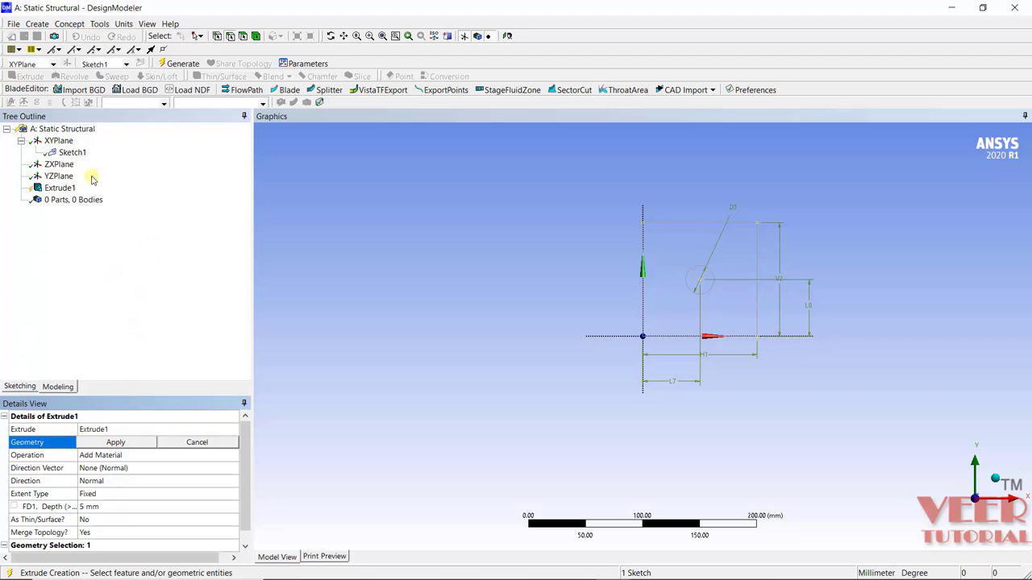
left_click(73, 153)
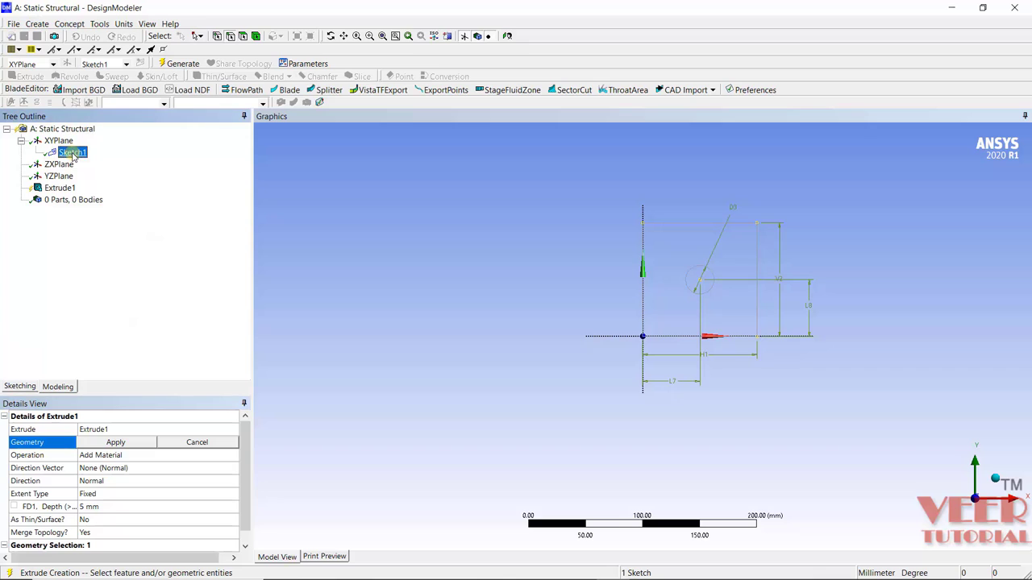
left_click(120, 443)
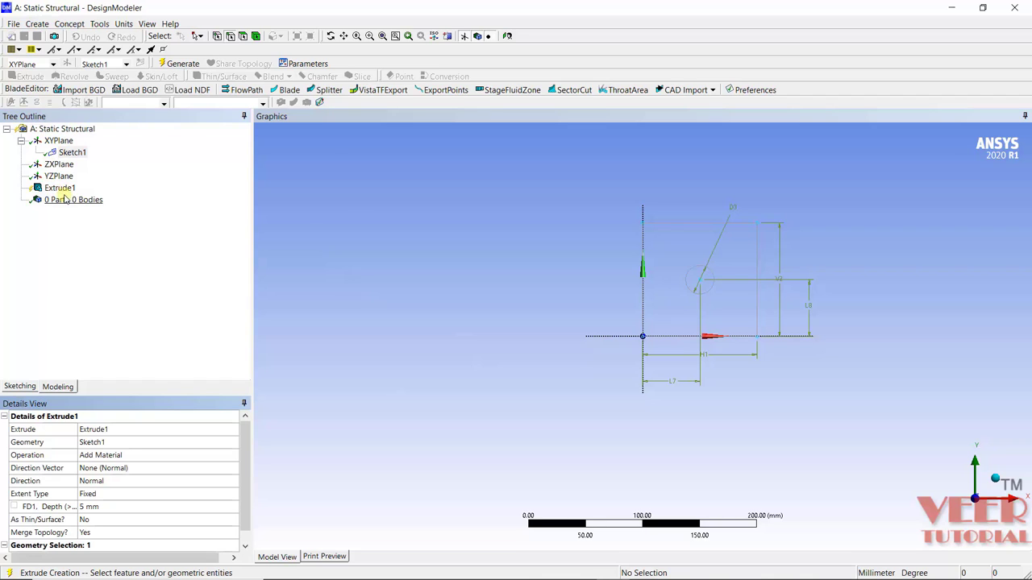
mouse_move(480, 302)
middle_mouse_down()
mouse_move(412, 341)
mouse_move(407, 320)
middle_mouse_up()
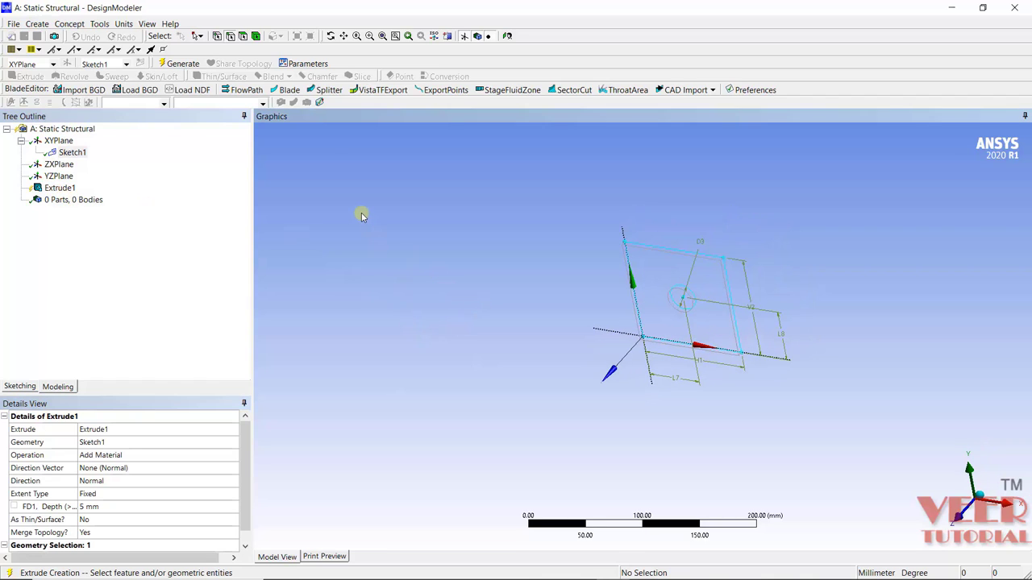
left_click(183, 63)
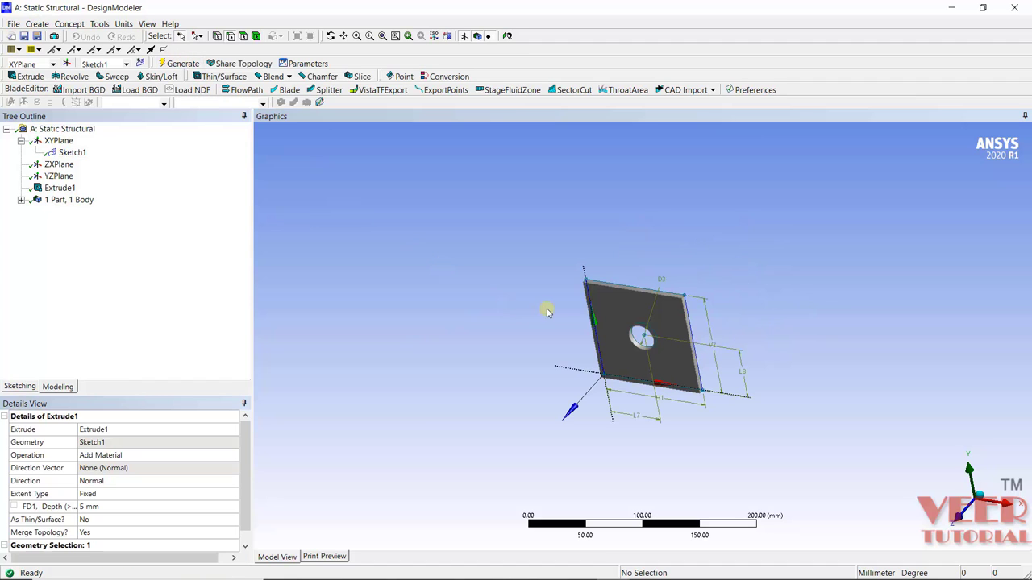
middle_click_drag(547, 312, 683, 349)
left_click(13, 23)
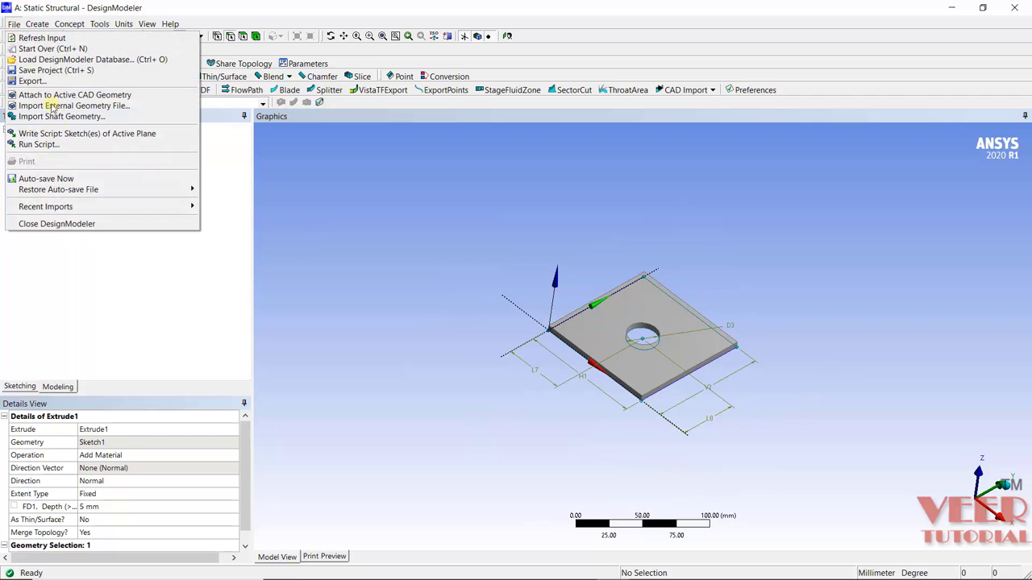
left_click(70, 224)
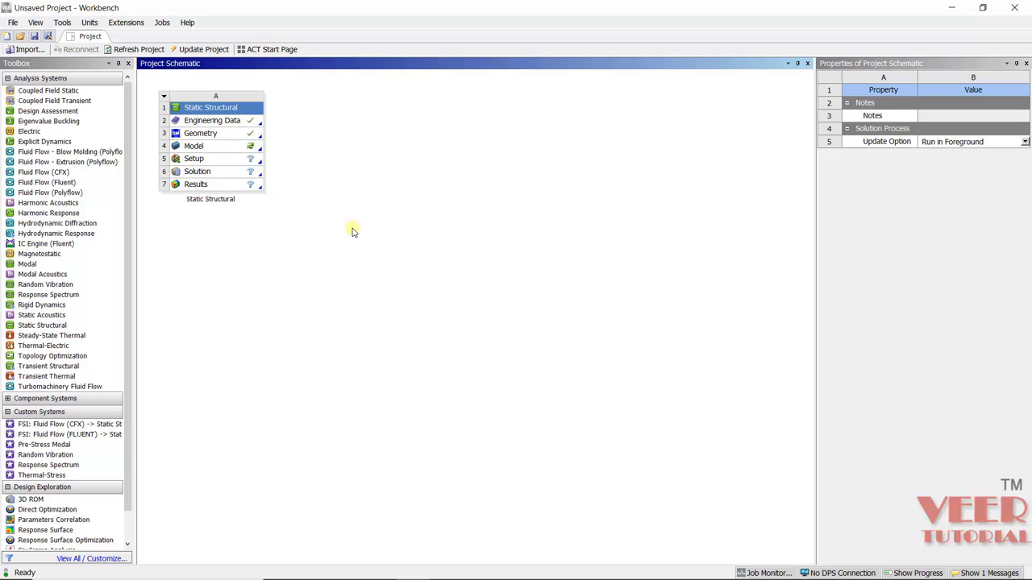
Step: Start saving the project under a new name and create a folder named "plate with hole" in the ANSYS project directory
left_click(12, 23)
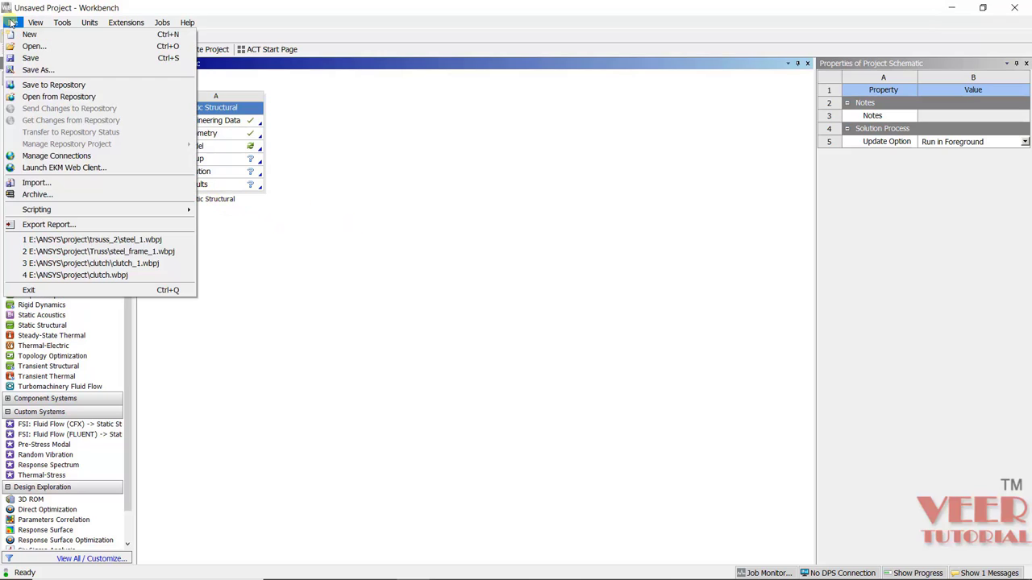
left_click(38, 69)
left_click(95, 70)
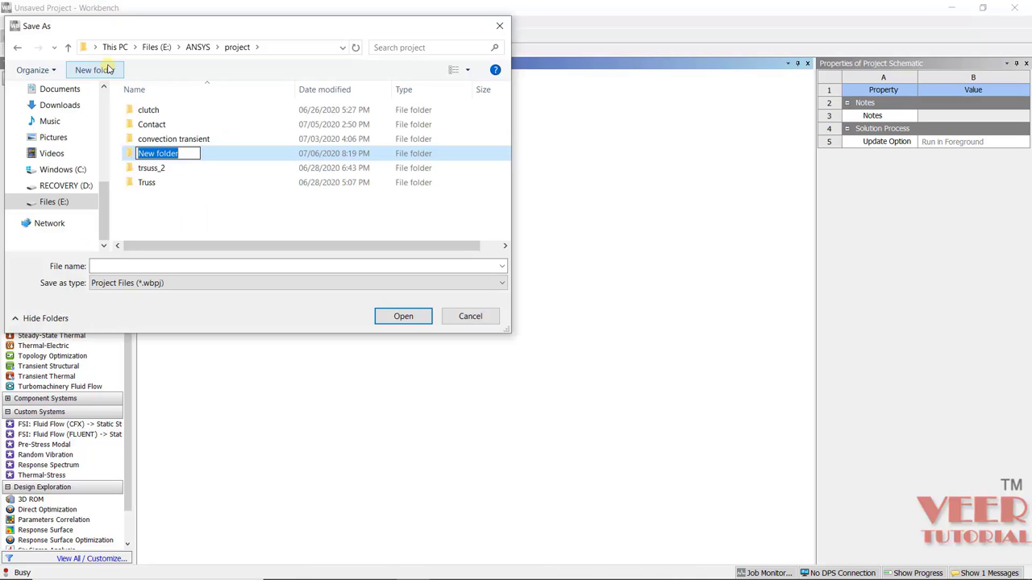
type("p")
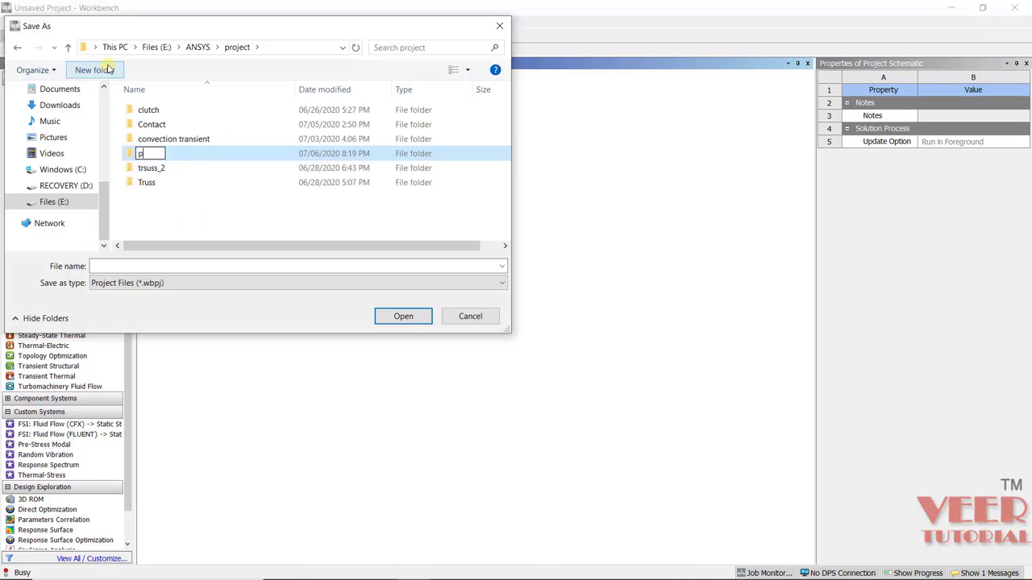
type("late with hole")
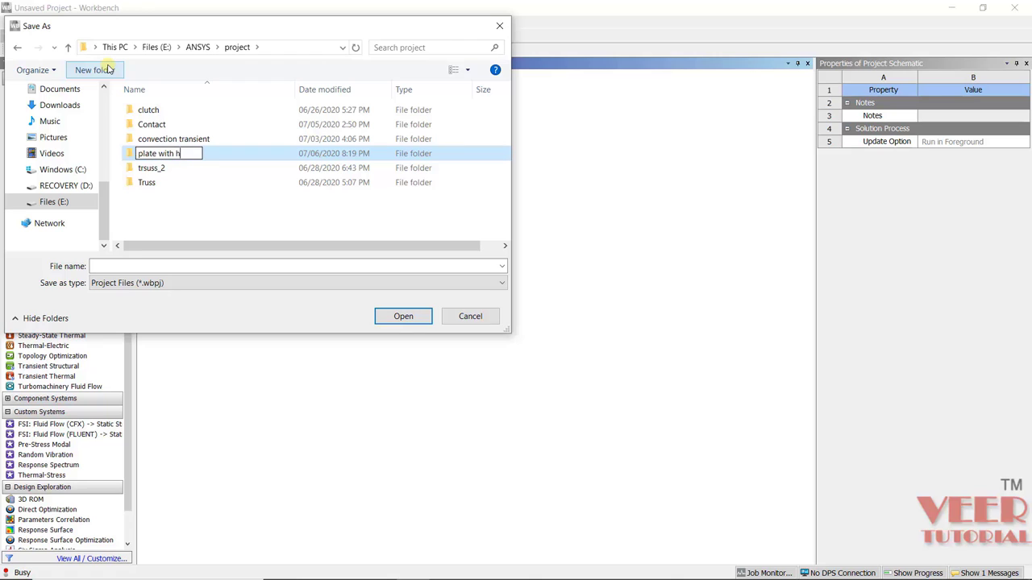
key("Return")
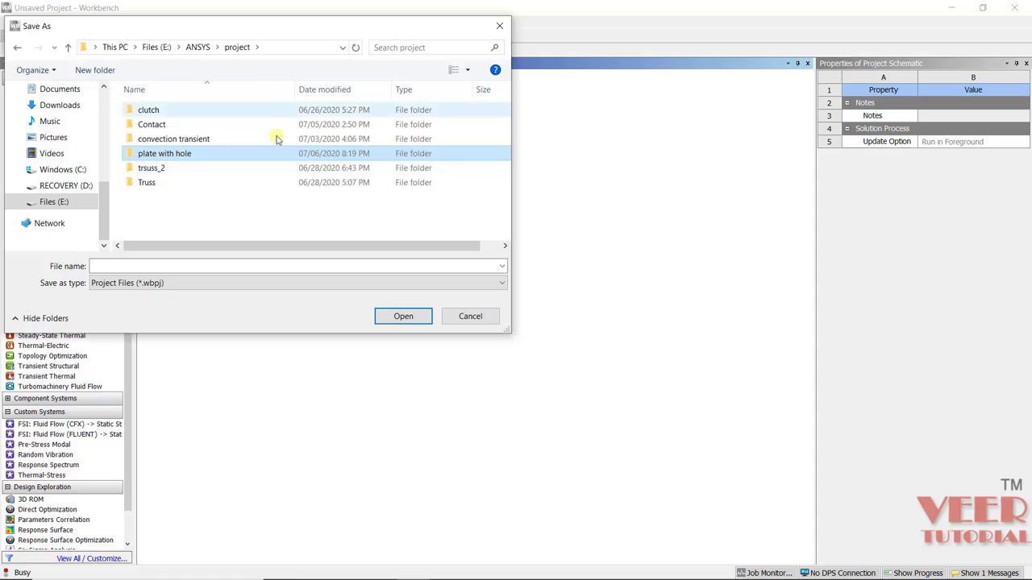
Step: Save the project in the "plate with hole" folder as Plate_with_hole_1, of type Project Files (*.wbpj)
double_click(215, 154)
left_click(199, 265)
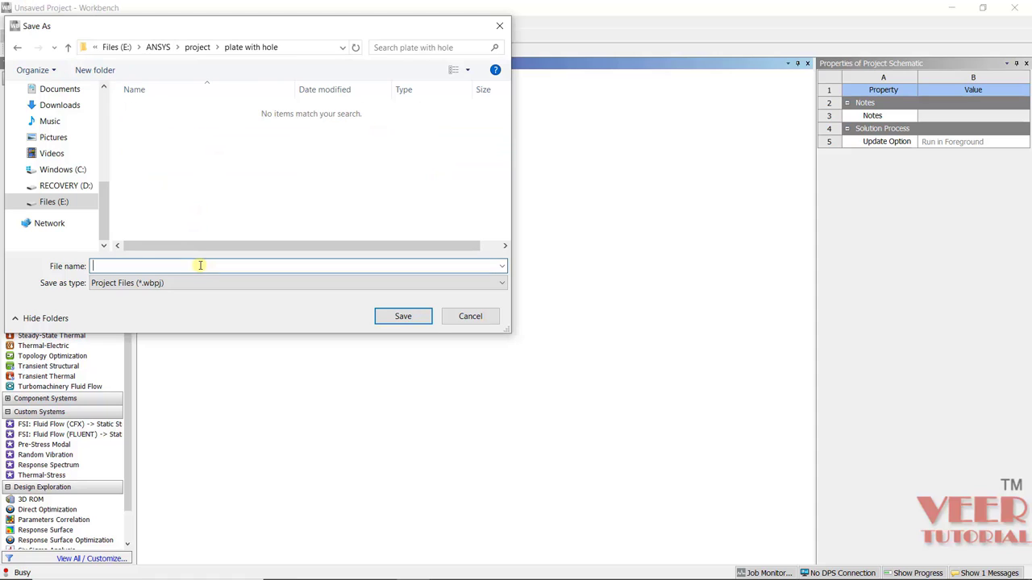
type("Plate")
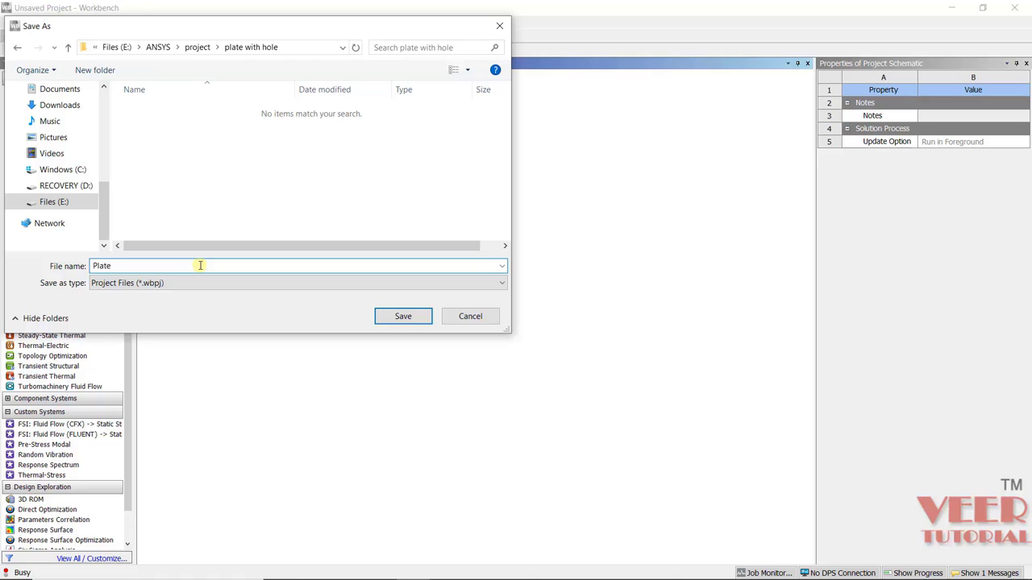
type("_with_hole_1")
left_click(194, 283)
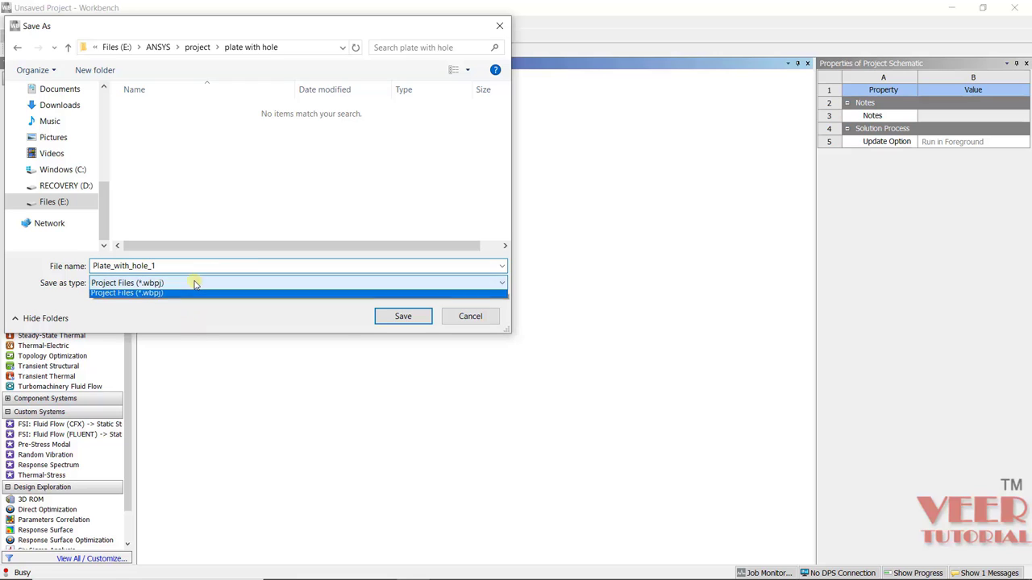
left_click(117, 297)
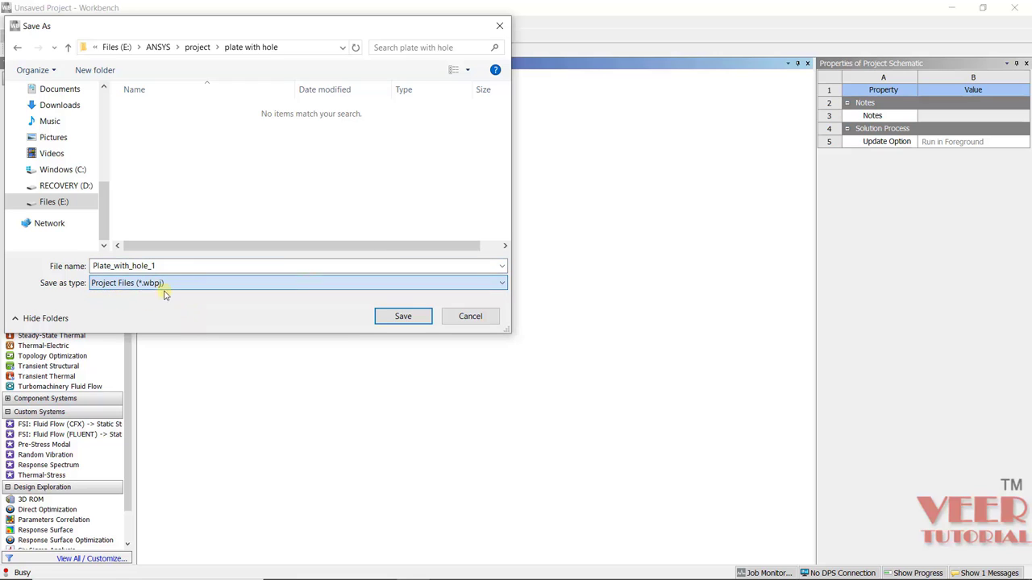
left_click(401, 317)
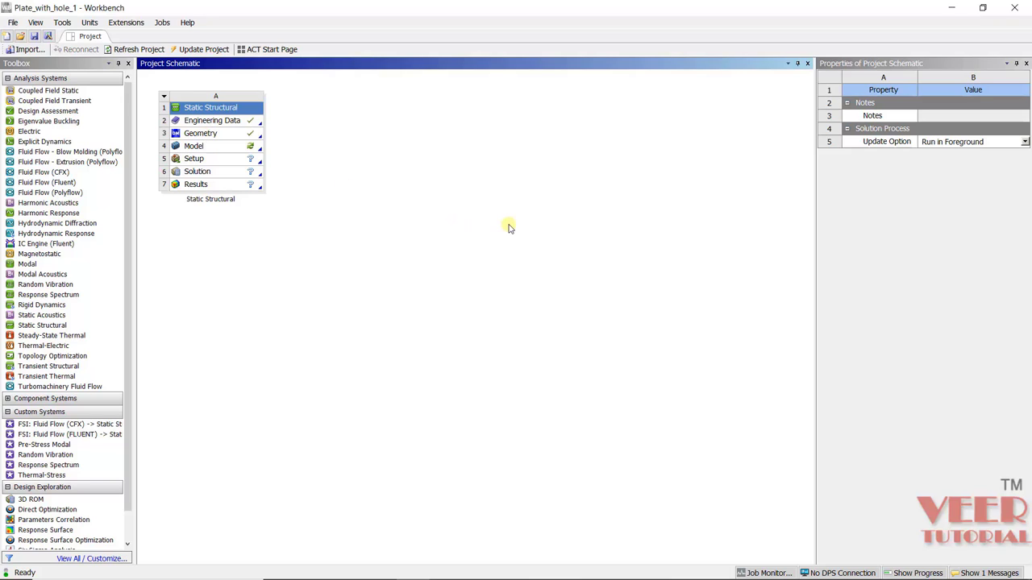
Step: Check the "plate with hole" folder for the saved project file without opening it
left_click(15, 24)
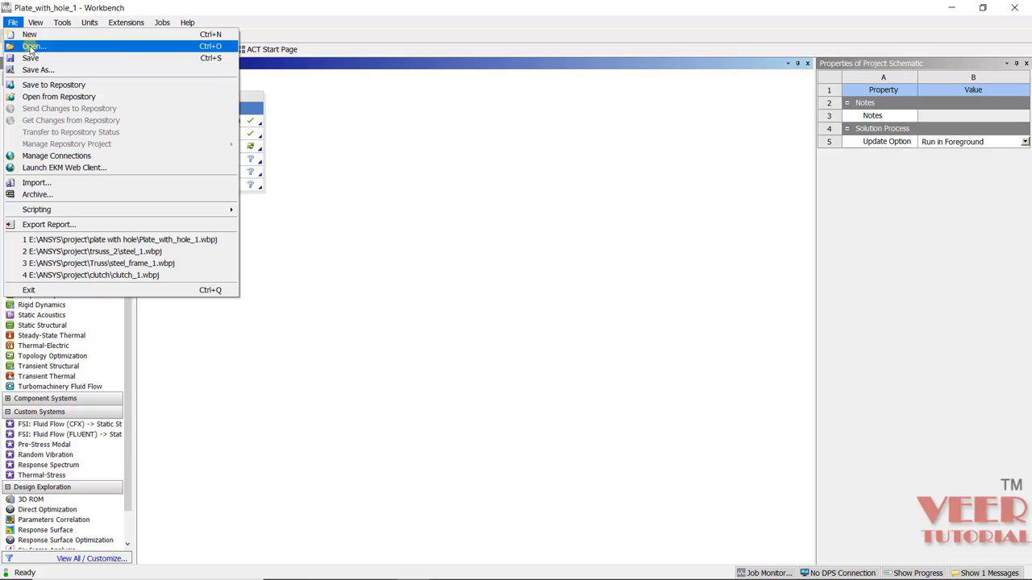
left_click(30, 43)
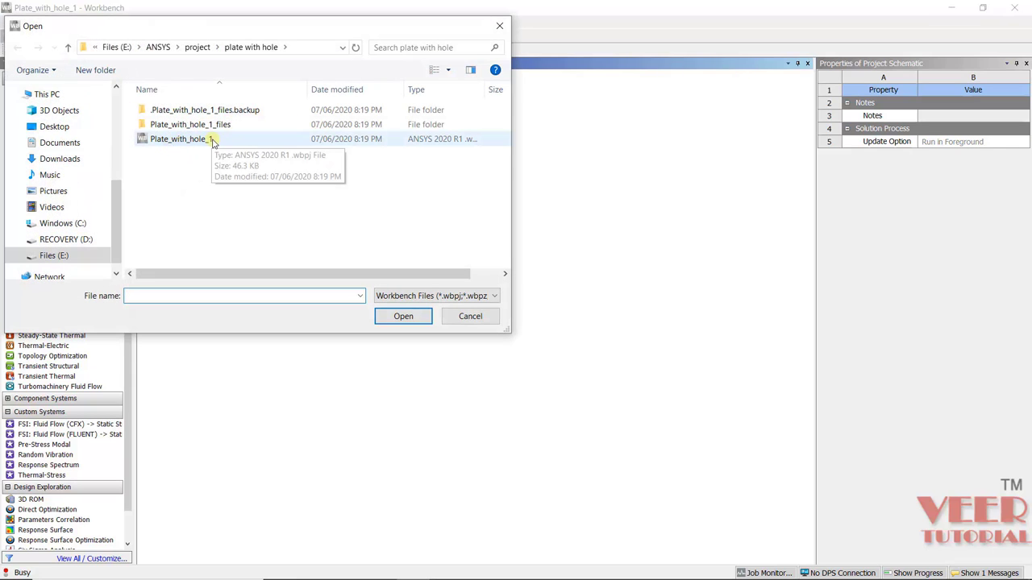
left_click(472, 317)
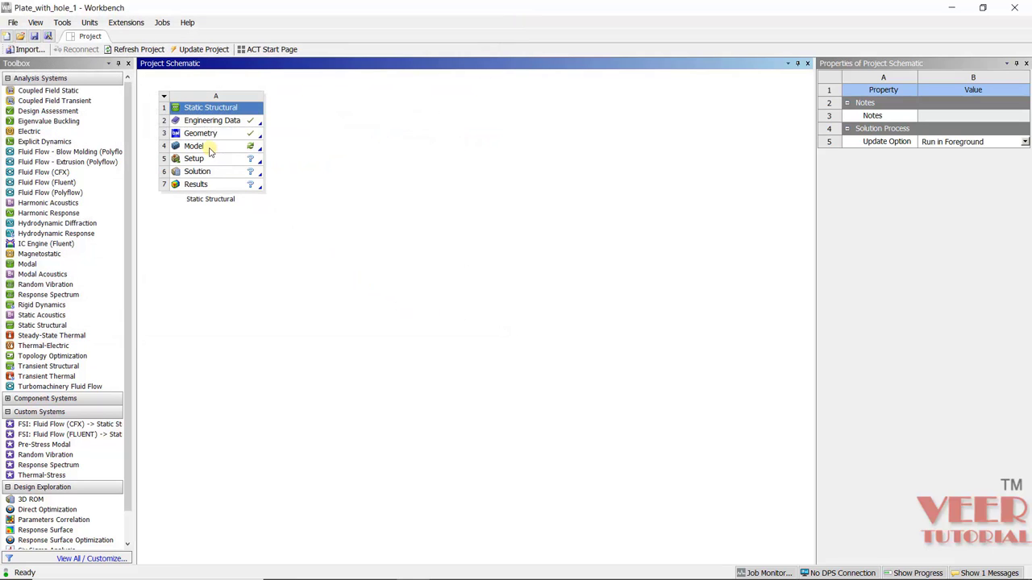
Step: Open the Static Structural system's Model cell for editing in Mechanical and view the plate from above
left_click(209, 147)
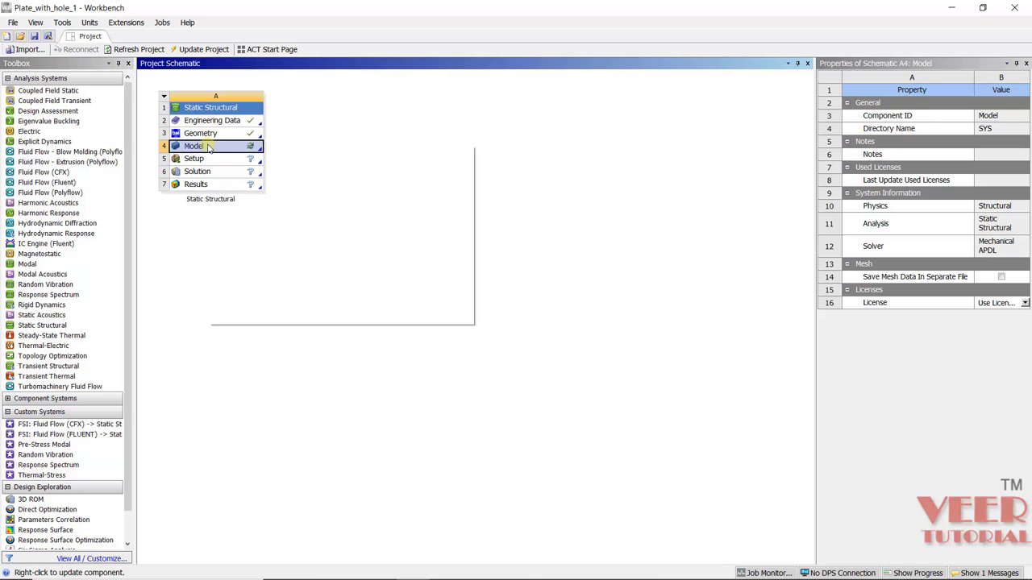
right_click(208, 148)
left_click(256, 153)
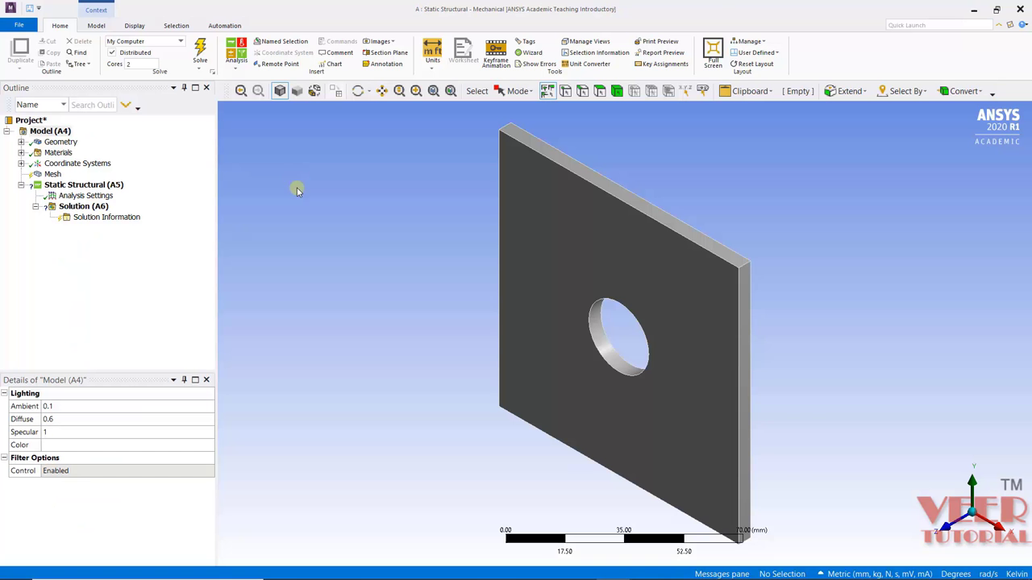
middle_click_drag(340, 339, 357, 236)
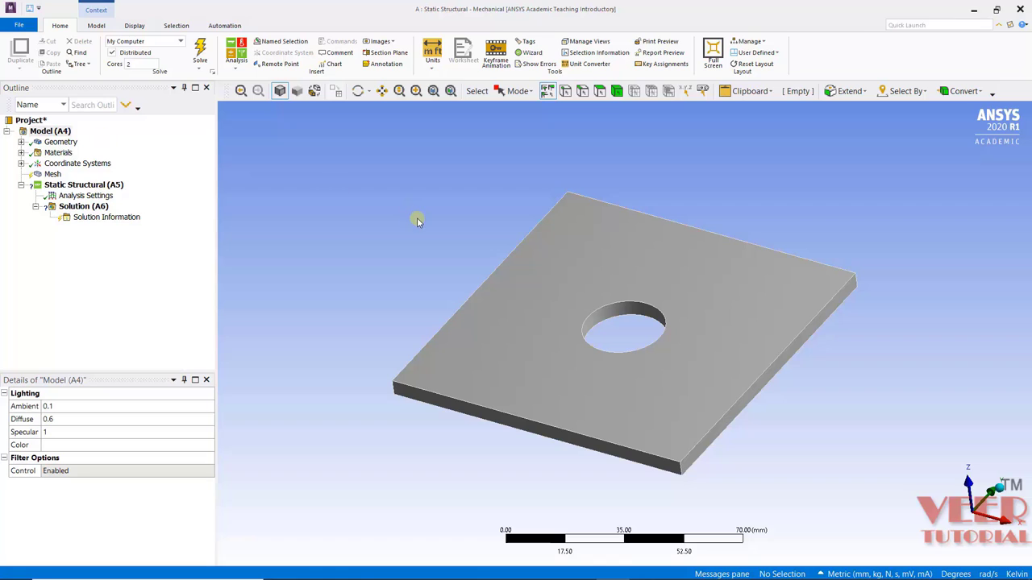
Step: Examine the material assignment of the plate's solid body under the model's geometry
left_click(60, 142)
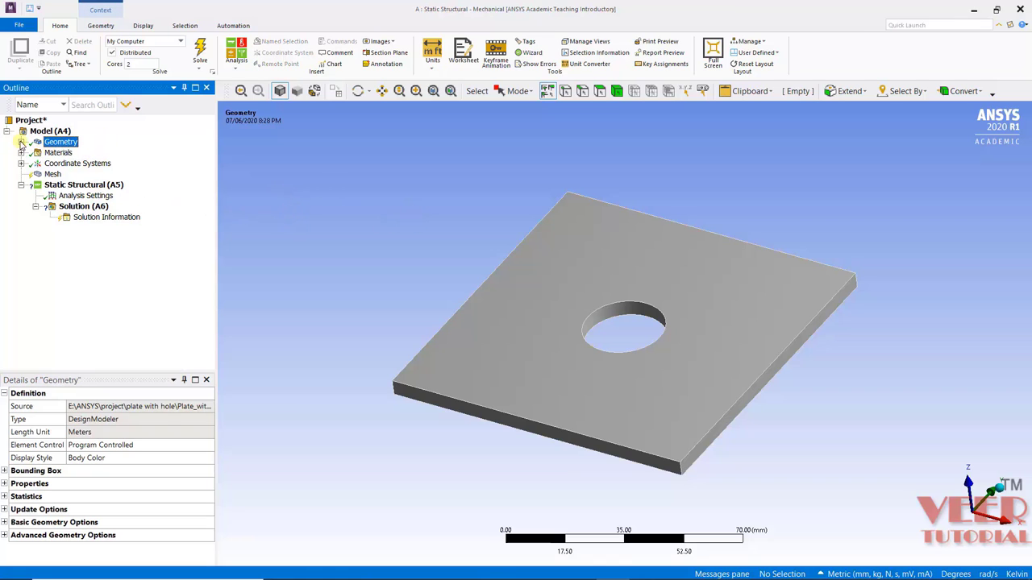
left_click(21, 142)
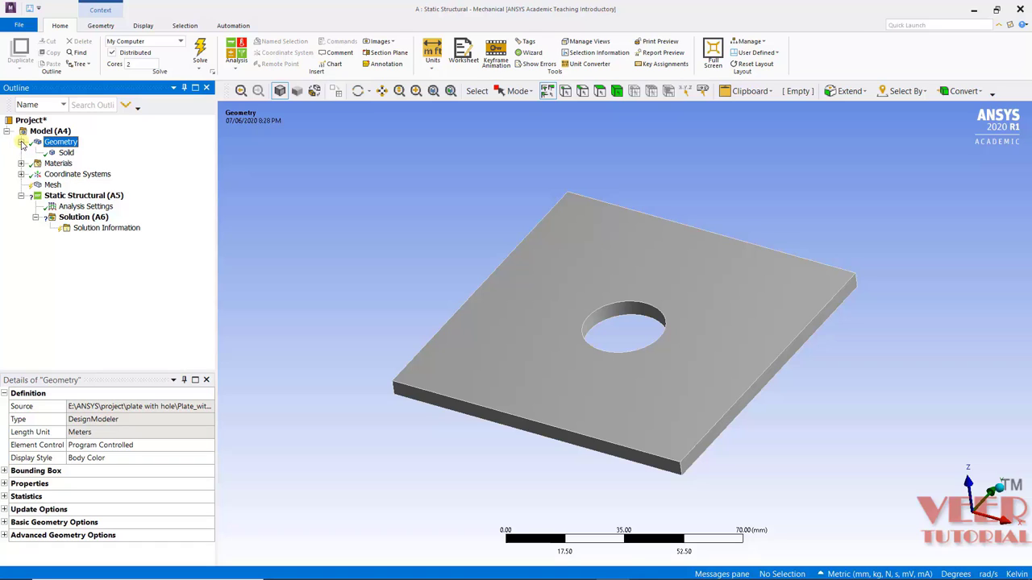
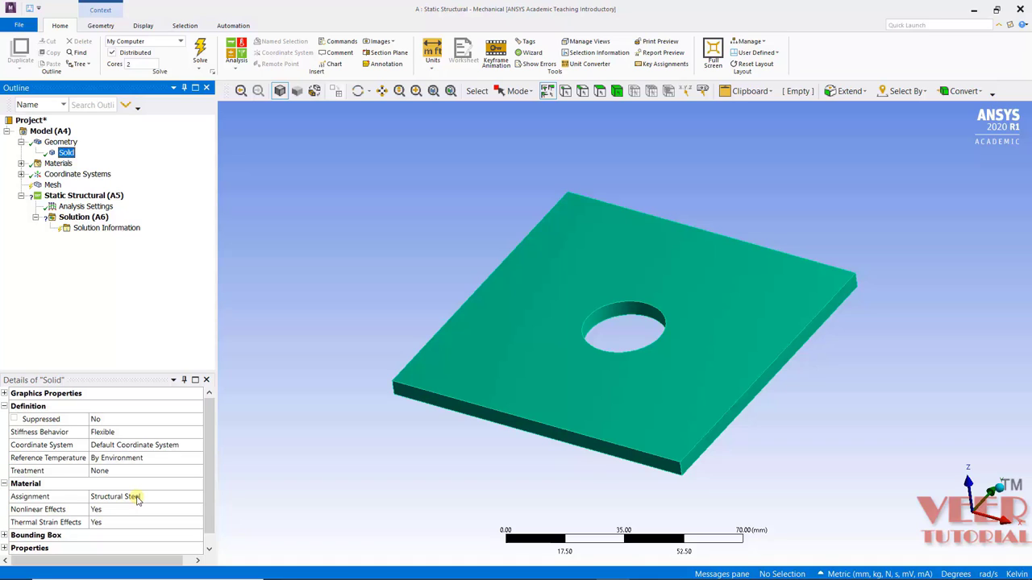
left_click(137, 500)
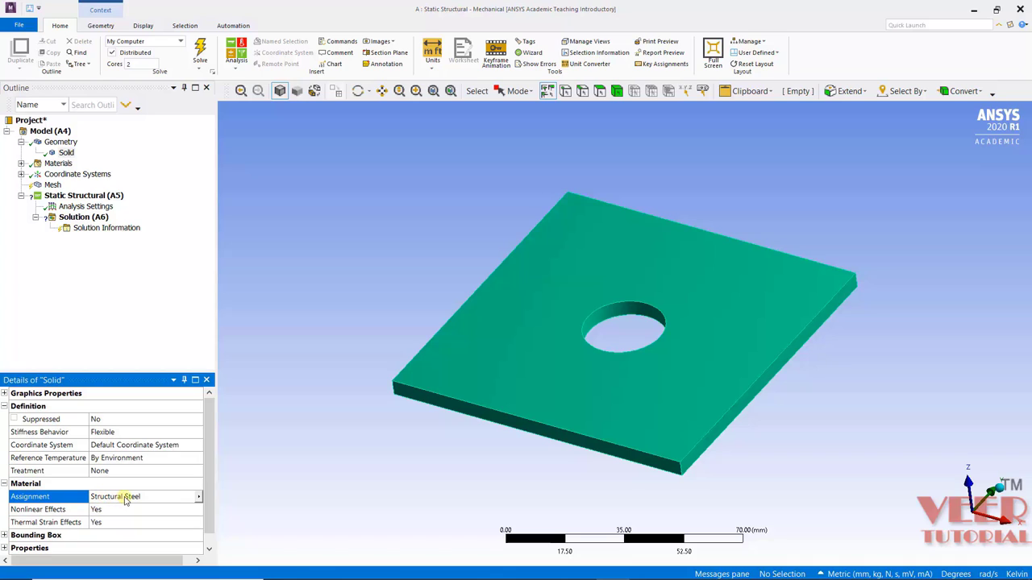
Step: Assign the steel material to the plate's solid body and set its nonlinear effects to No
left_click(199, 498)
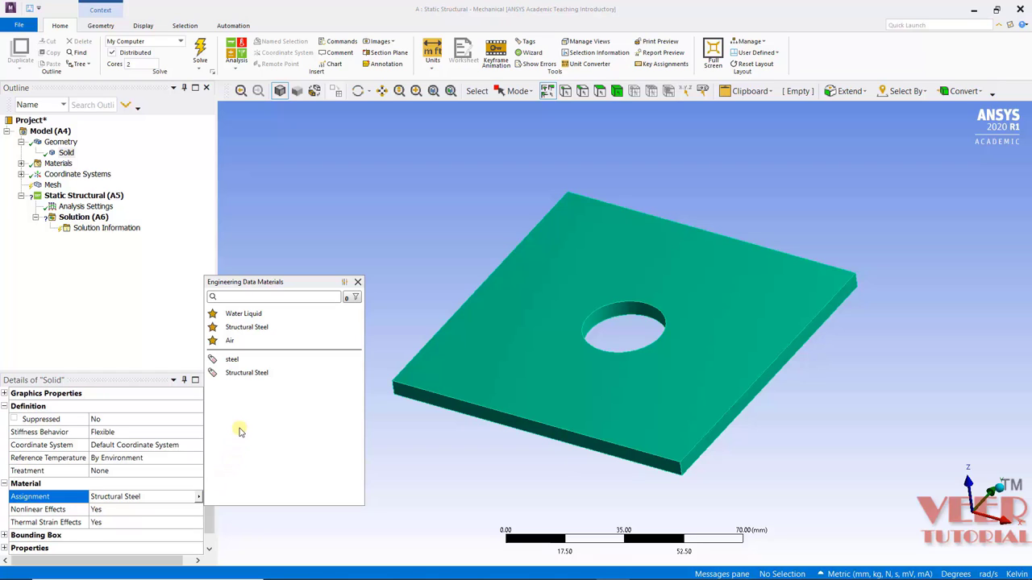
left_click(250, 361)
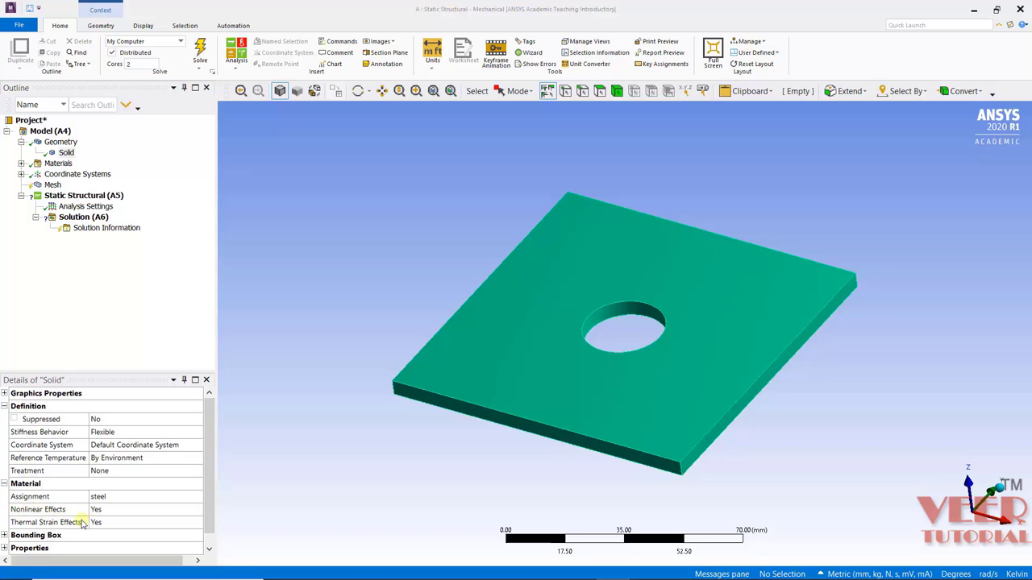
left_click(191, 512)
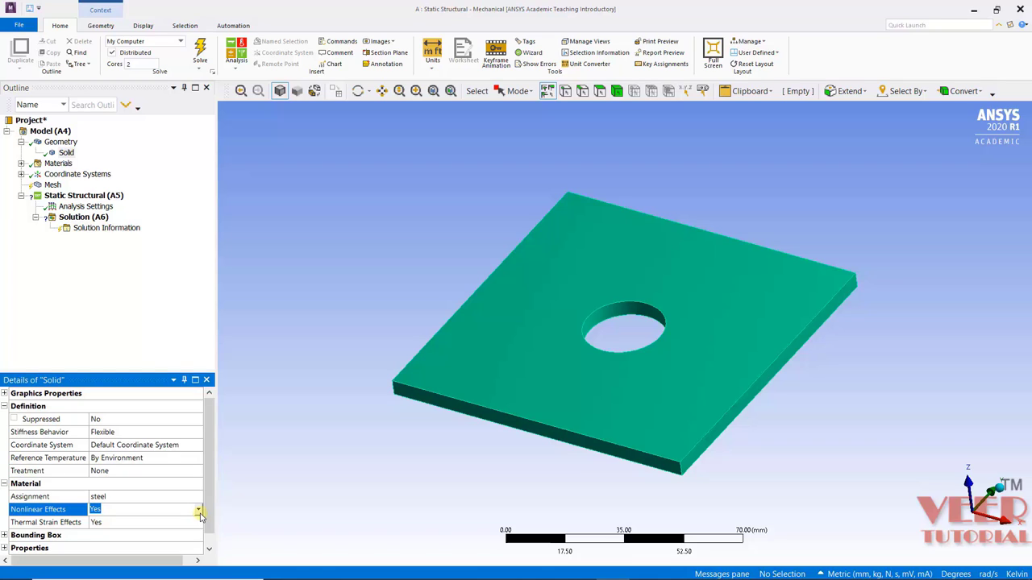
left_click(200, 510)
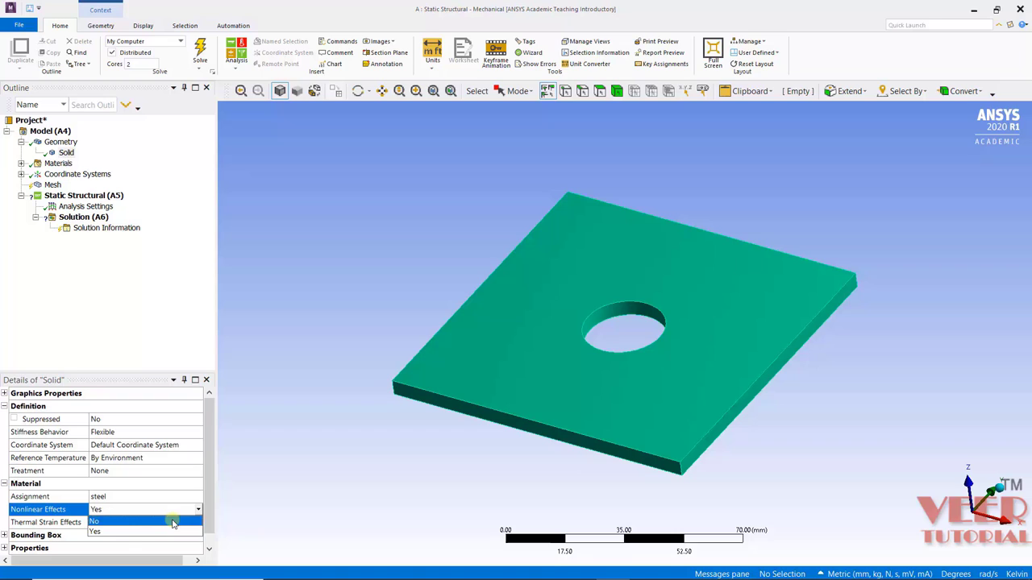
left_click(132, 532)
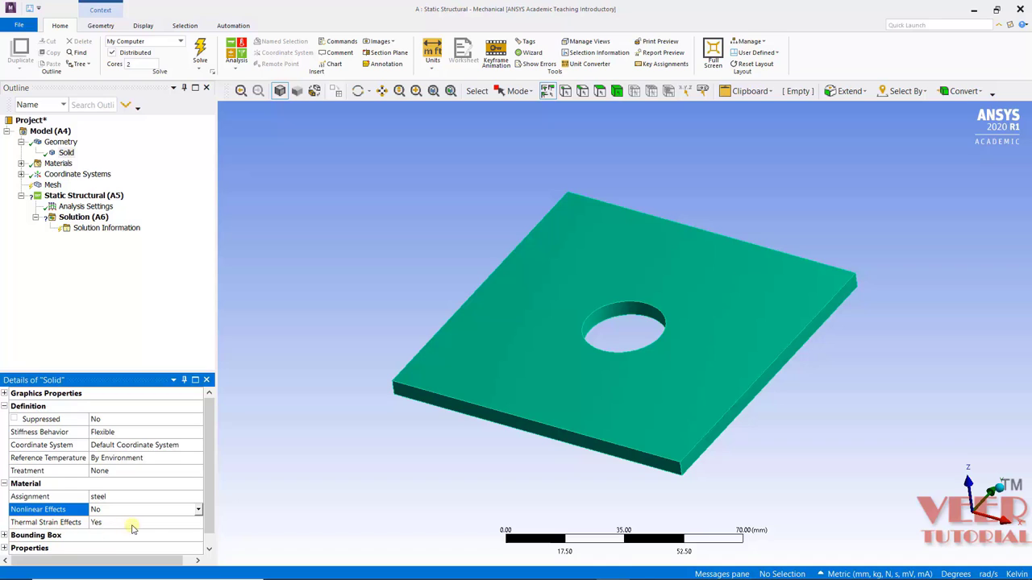
Step: Set the thermal strain effects of the plate's solid body to No
left_click(193, 523)
left_click(198, 522)
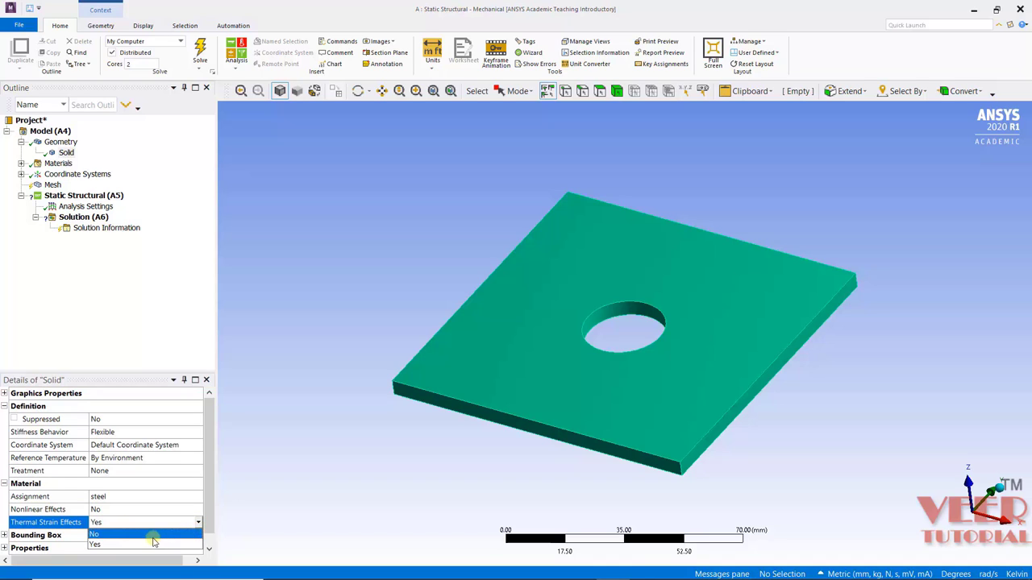
left_click(144, 534)
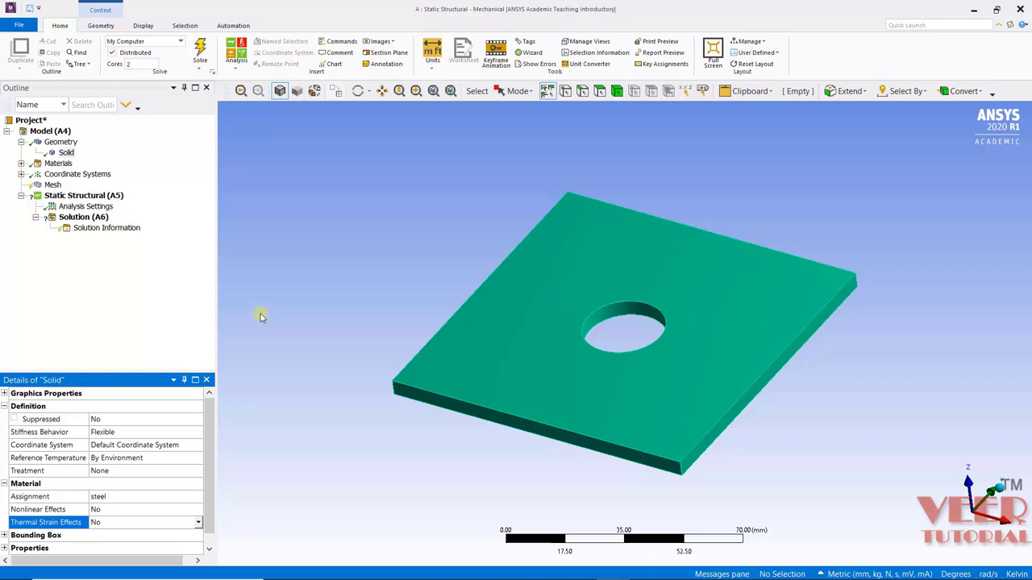
left_click(134, 284)
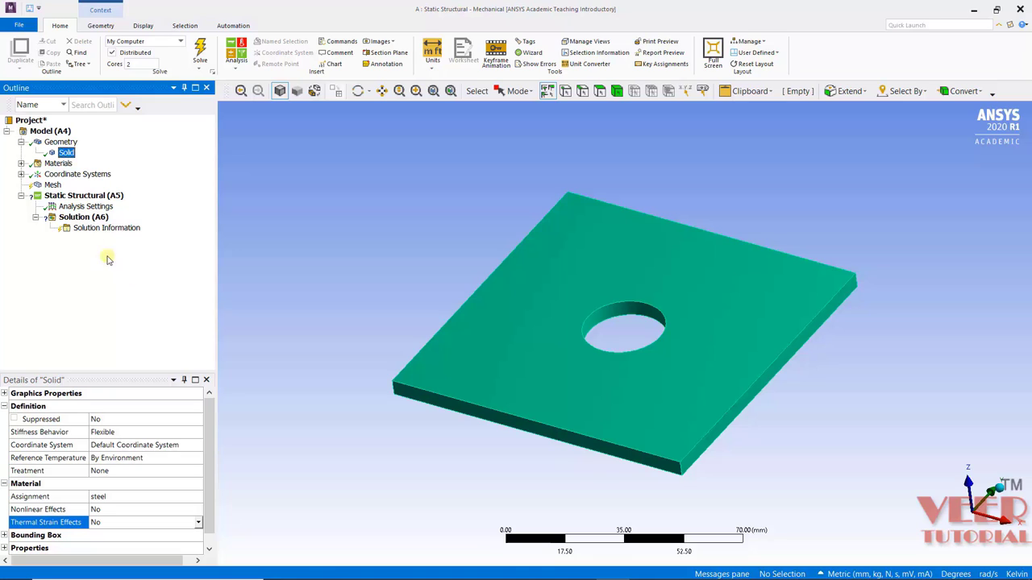
Step: Generate a mesh of the plate with the default element size and inspect it around the hole
left_click(51, 185)
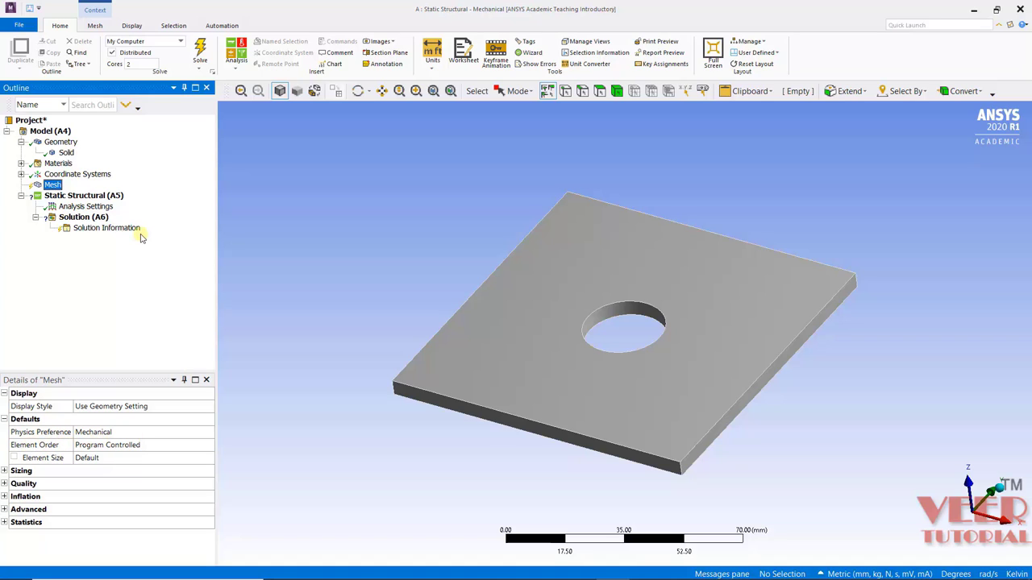
right_click(53, 189)
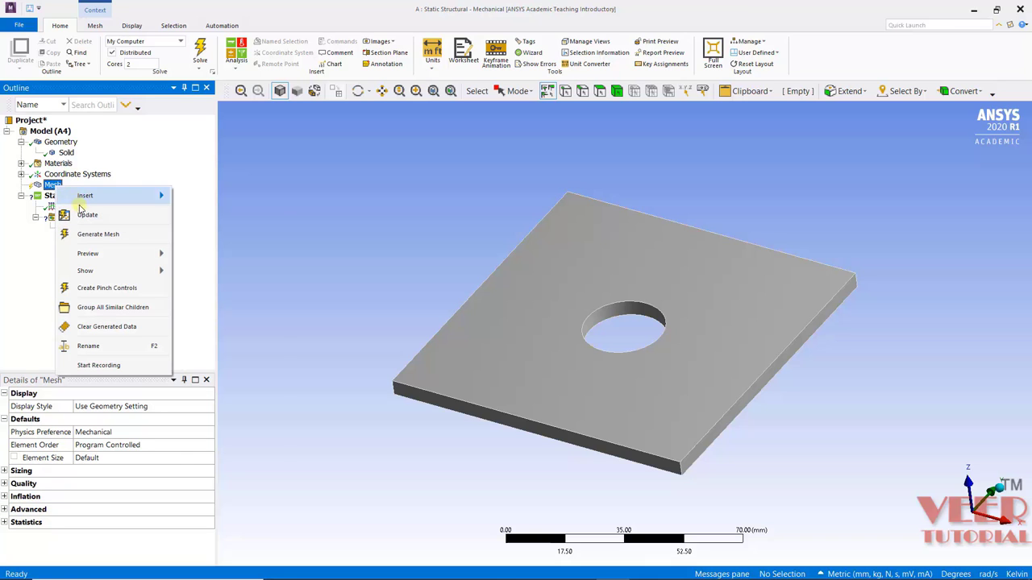
left_click(98, 234)
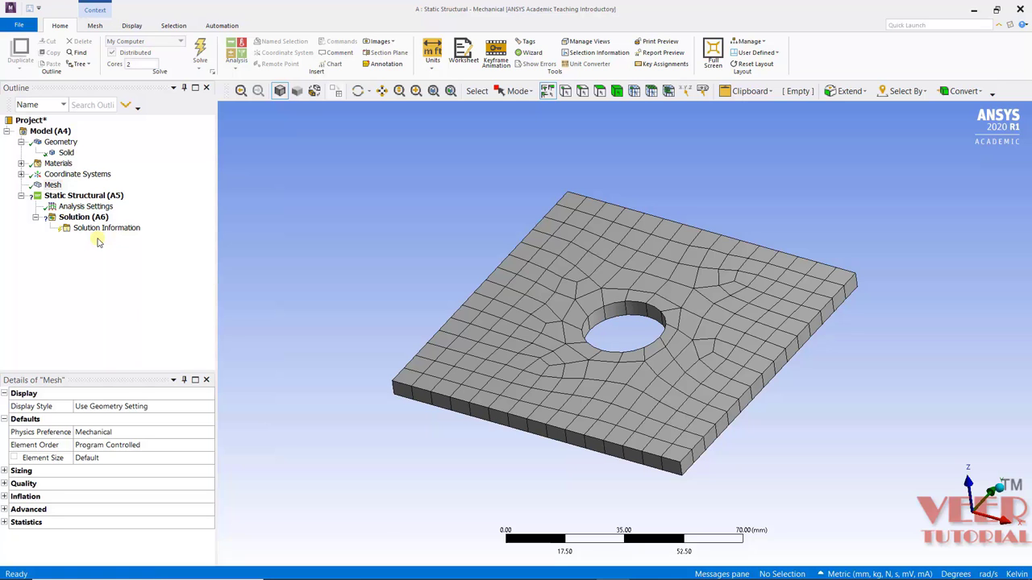
mouse_move(439, 394)
middle_mouse_down()
mouse_move(452, 405)
mouse_move(421, 329)
mouse_move(427, 416)
mouse_move(442, 409)
mouse_move(428, 410)
mouse_move(419, 345)
mouse_move(413, 427)
mouse_move(470, 334)
mouse_move(433, 397)
middle_mouse_up()
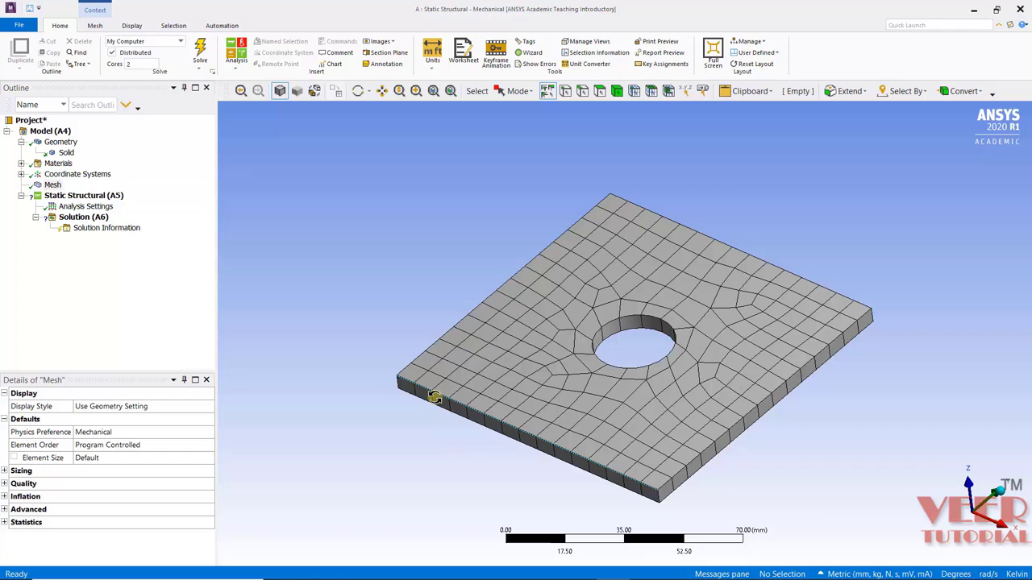
scroll(732, 438, "up", 2)
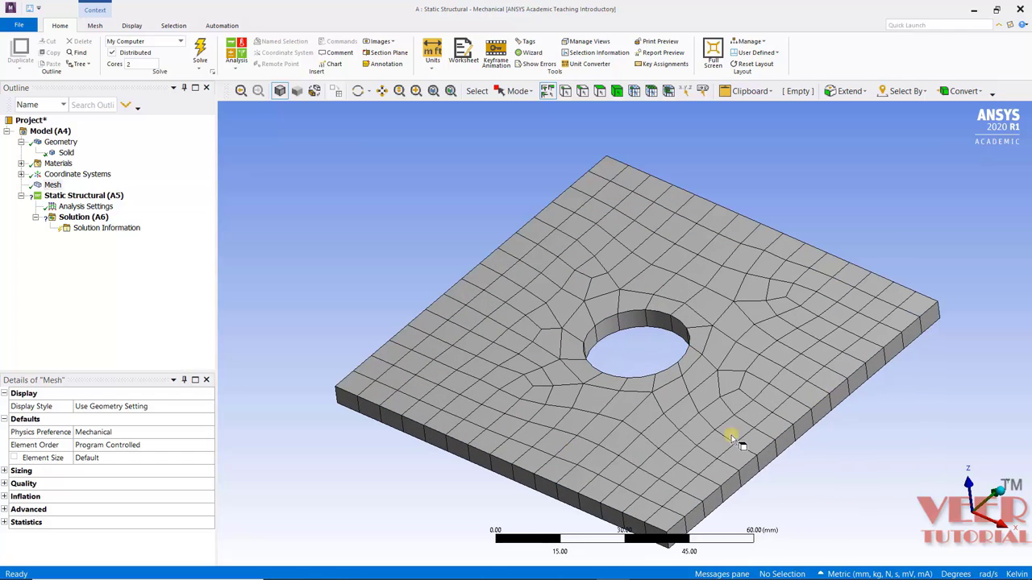
scroll(606, 321, "down", 3)
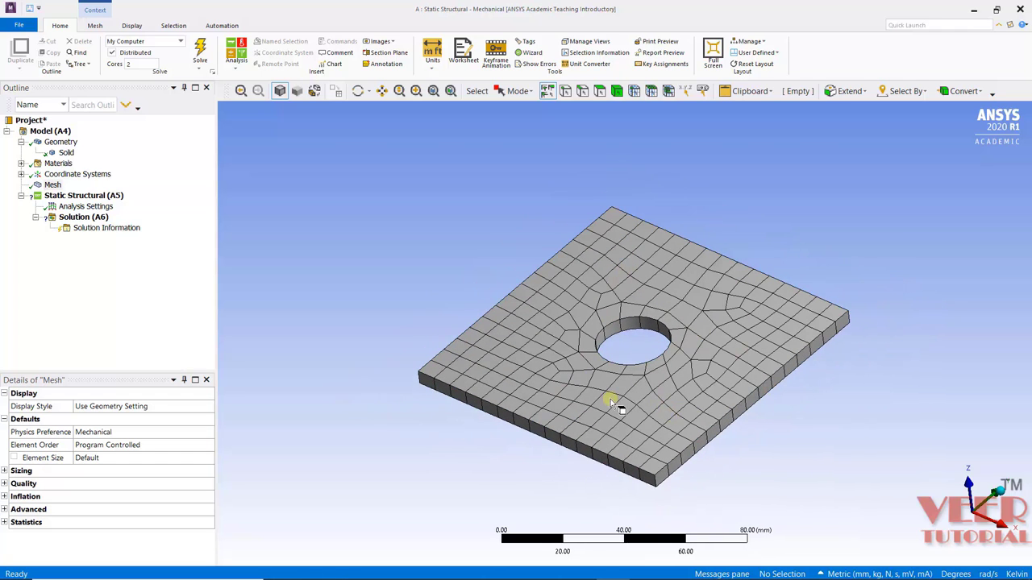
middle_click_drag(525, 391, 284, 425)
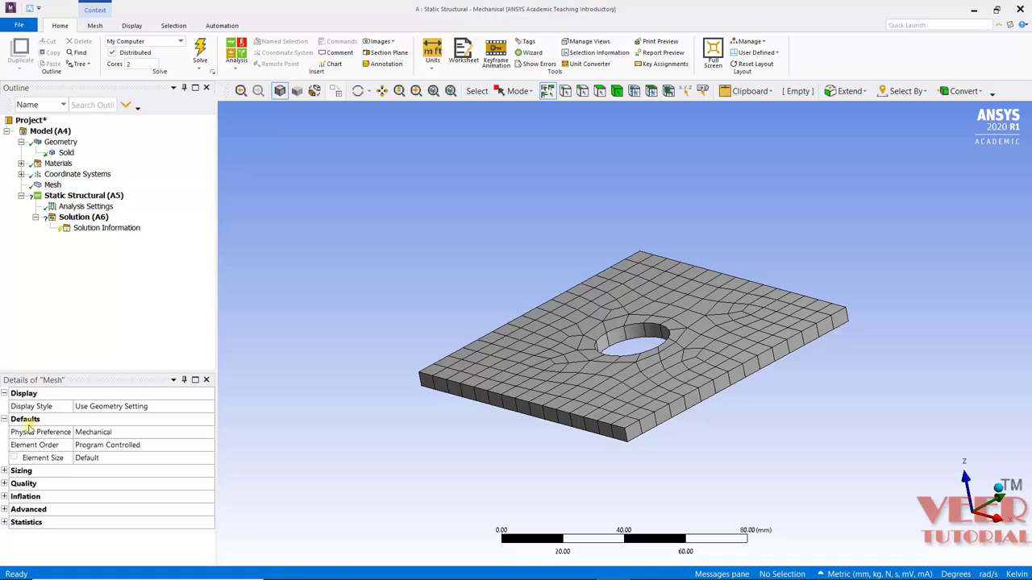
Step: Check the unit system used for the mesh element size and keep Metric (mm, kg, N, s, mV, mA) selected
left_click(50, 187)
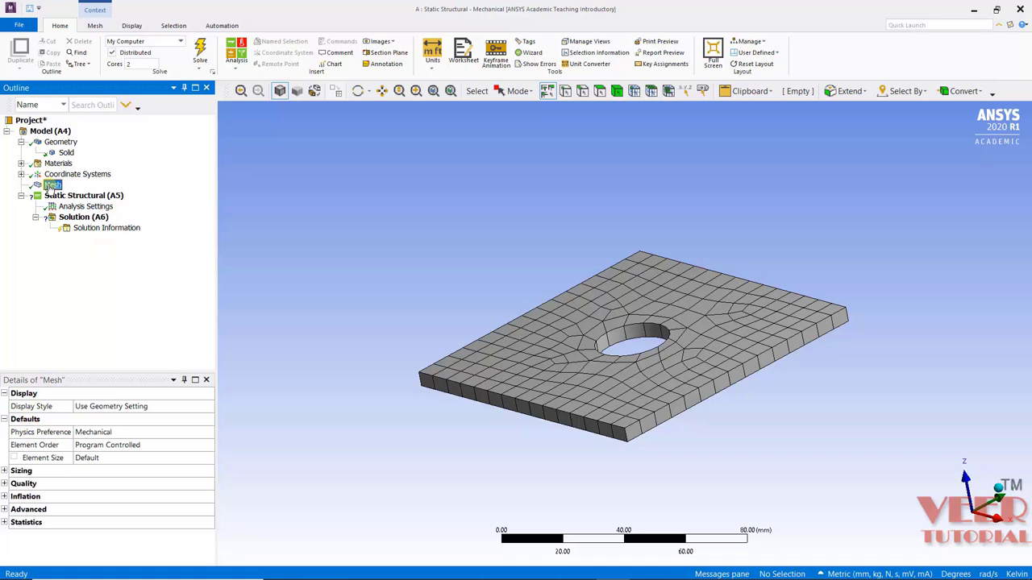
left_click(101, 457)
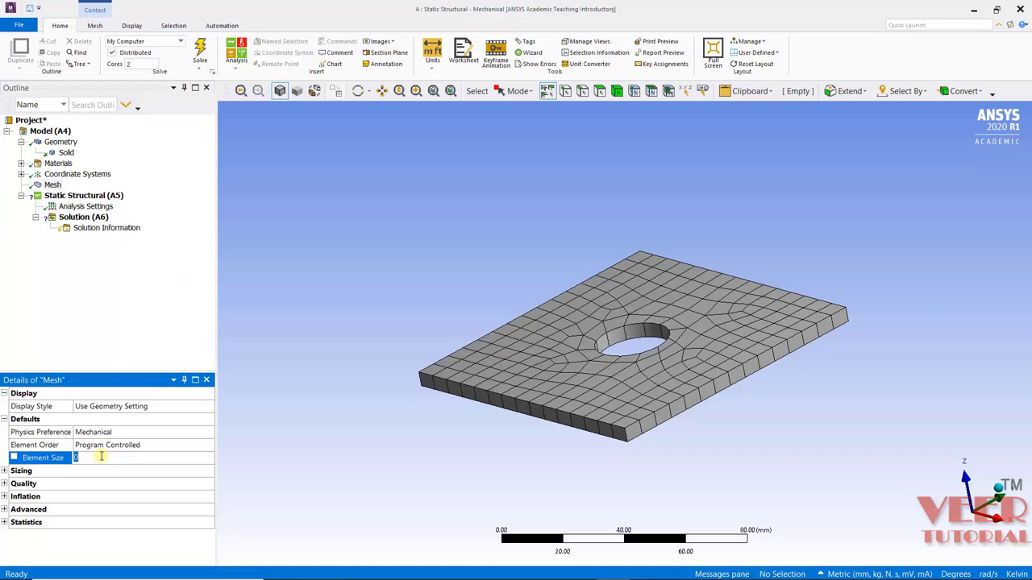
left_click(385, 428)
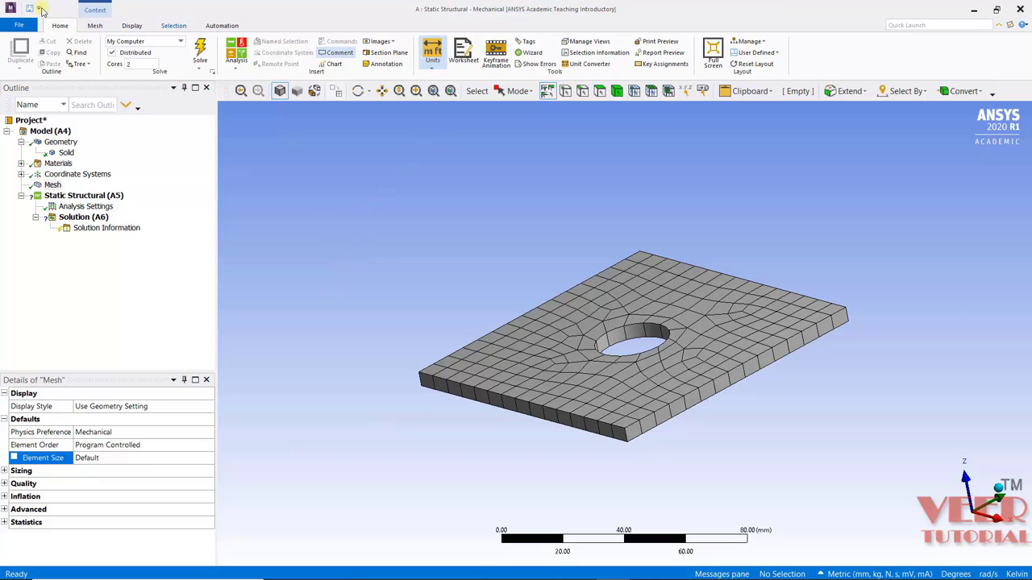
left_click(432, 57)
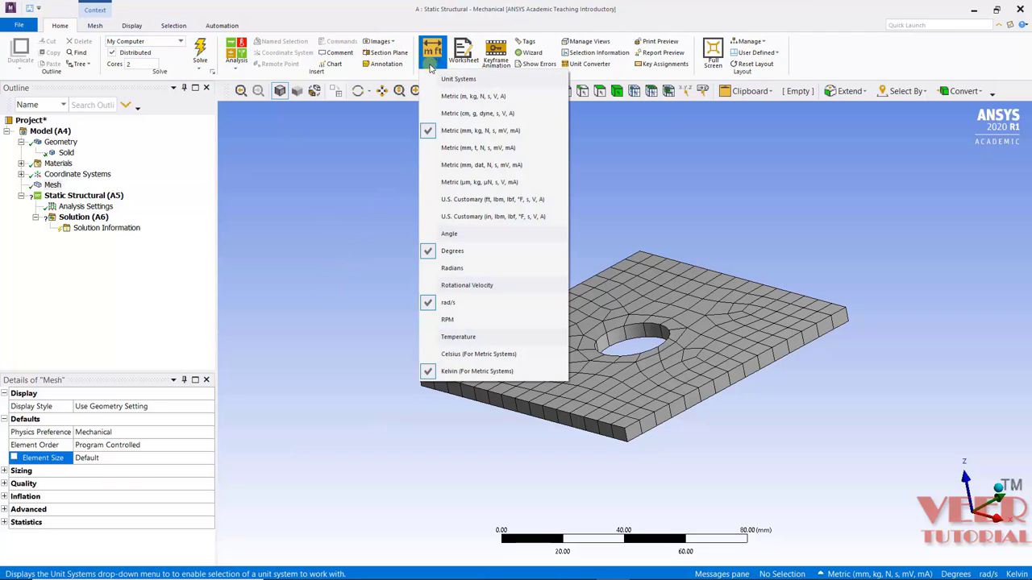
left_click(499, 131)
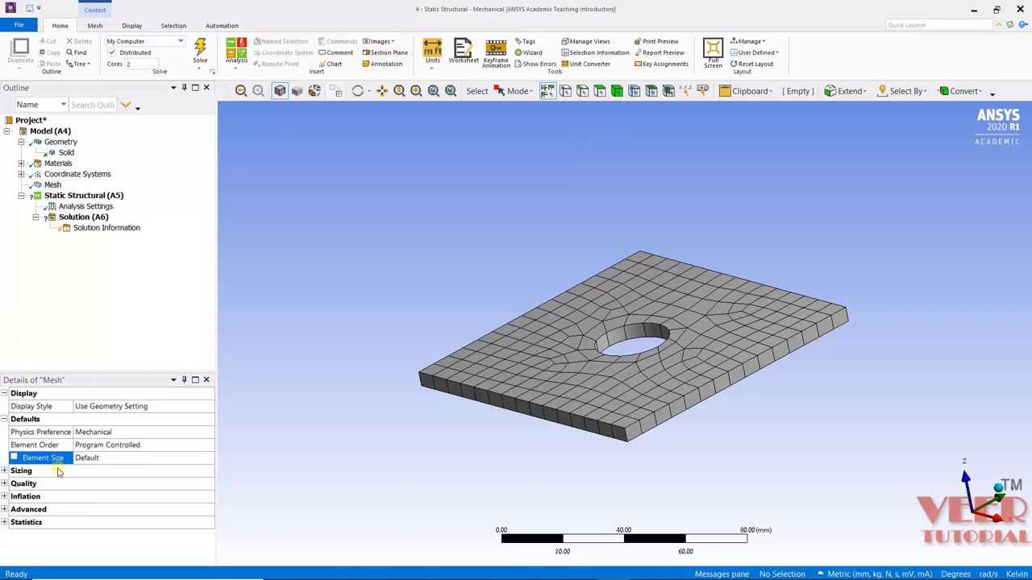
Step: Set the mesh element size to 2 mm and update the mesh
left_click(91, 455)
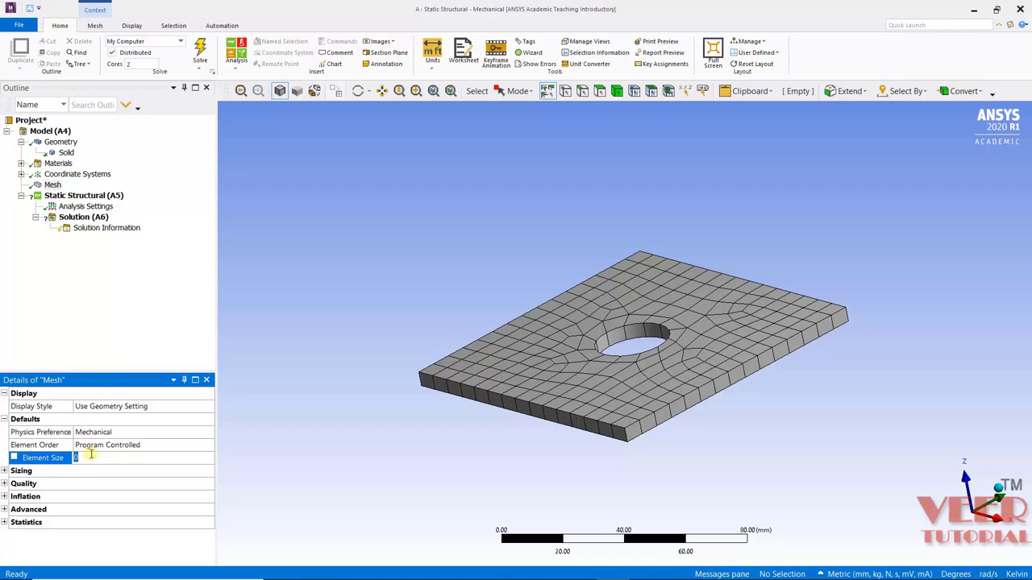
type("2")
key("Return")
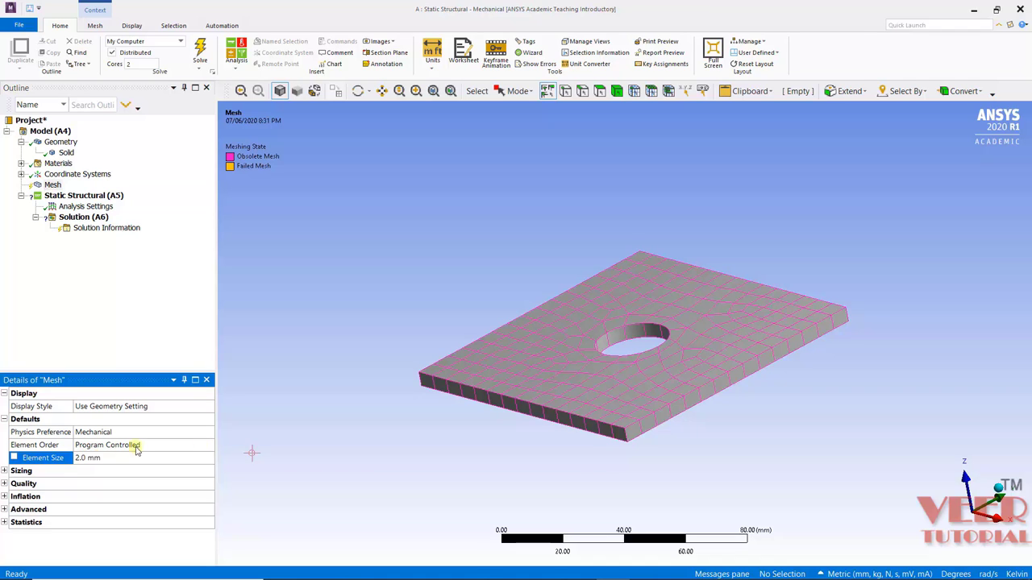
left_click(53, 186)
right_click(55, 187)
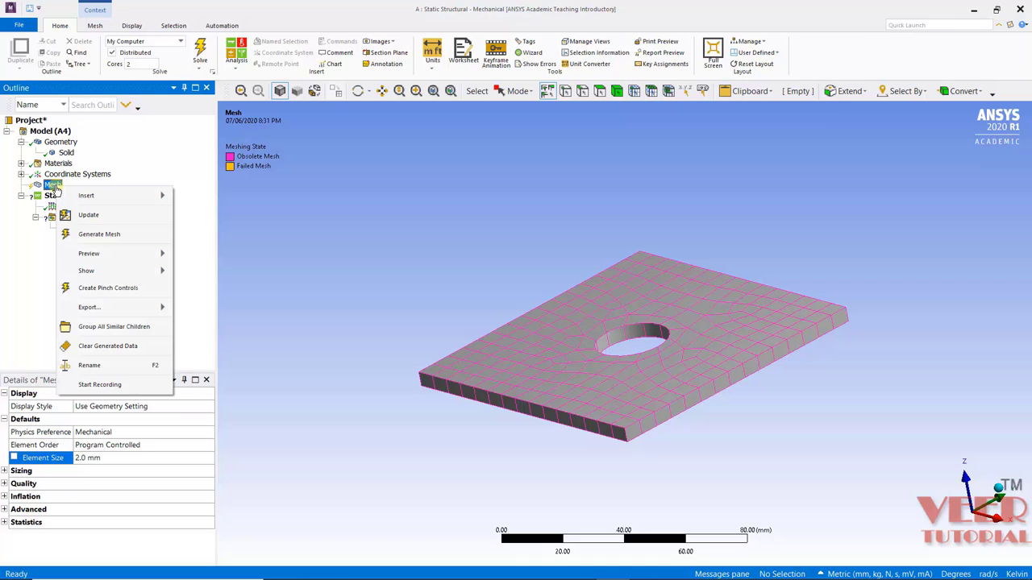
left_click(105, 214)
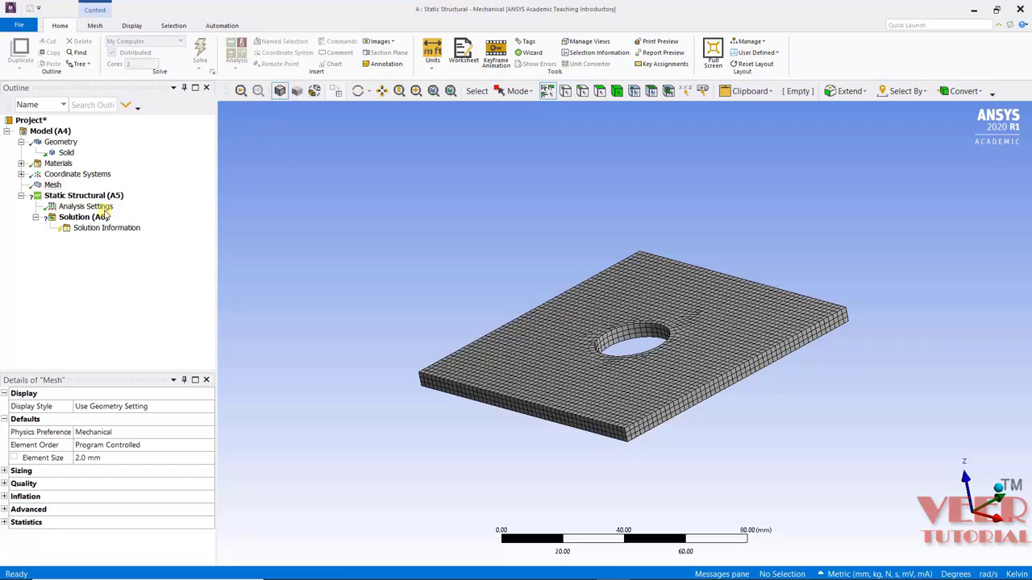
Step: Show the mesh statistics and examine the node and element counts of the refined plate mesh
middle_click_drag(487, 337, 364, 302)
key("F7")
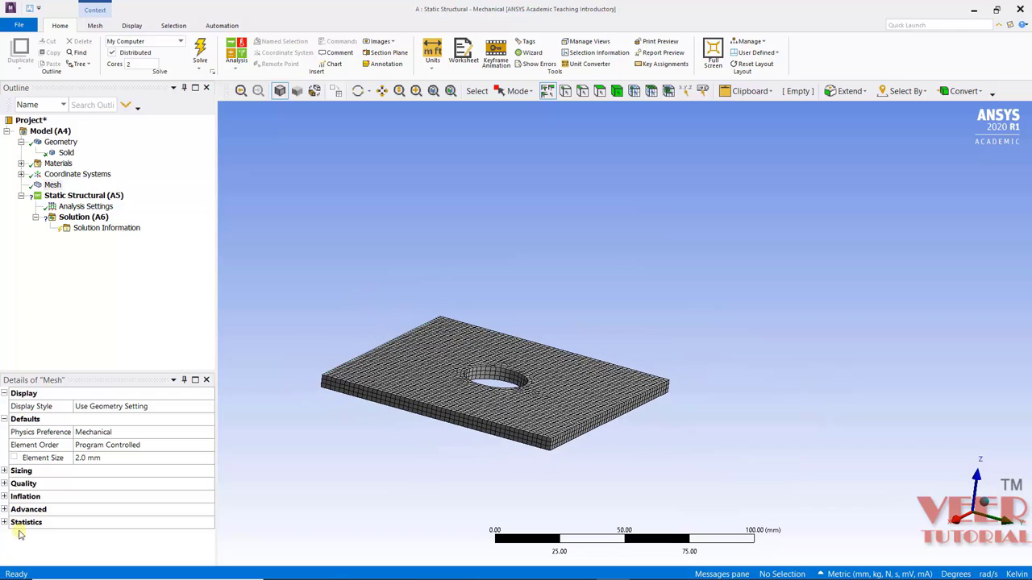
left_click(4, 522)
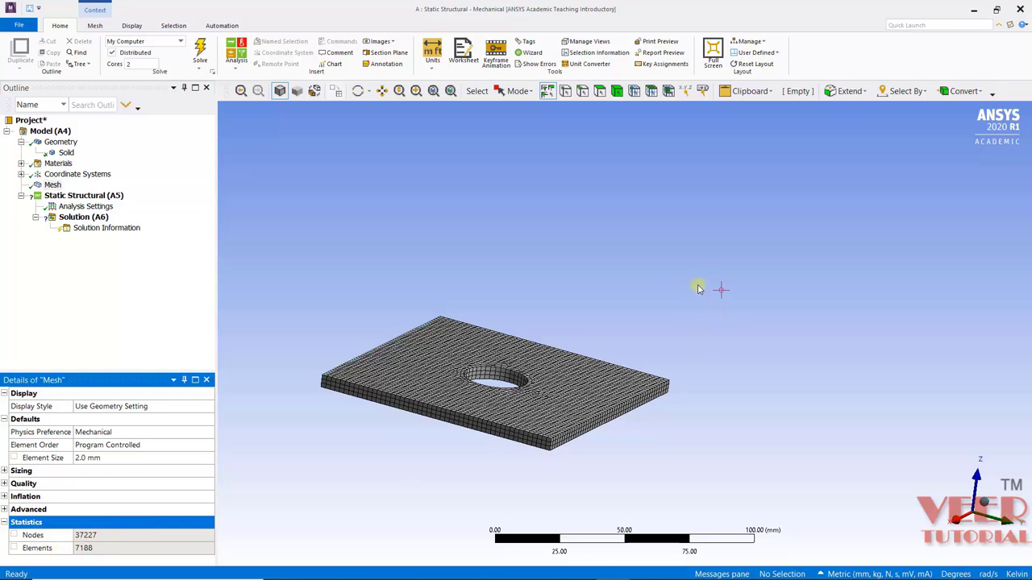
scroll(605, 270, "down", 1)
middle_click_drag(605, 269, 553, 391)
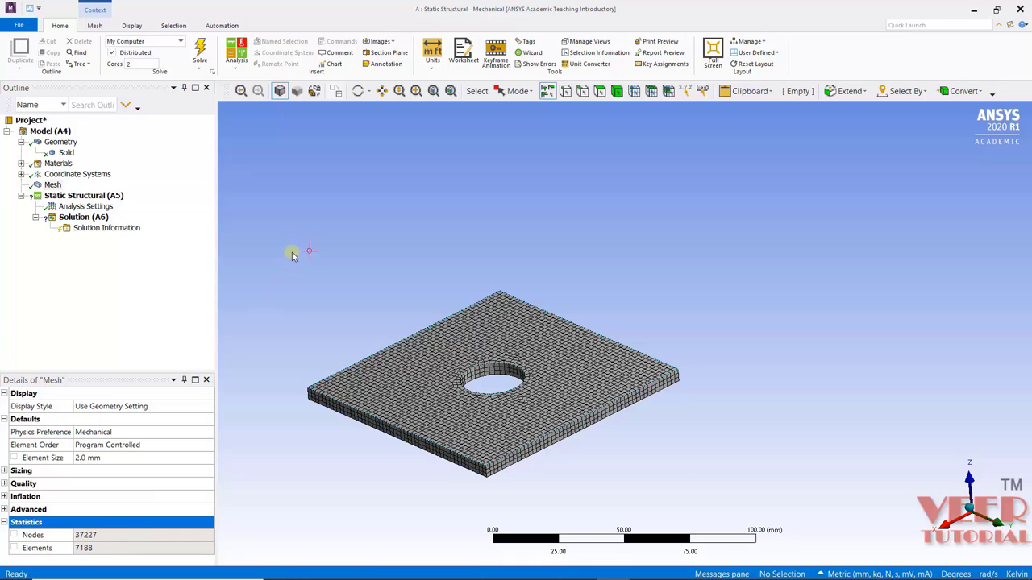
Step: Set the mesh element size to 3 mm and update the mesh
left_click(99, 457)
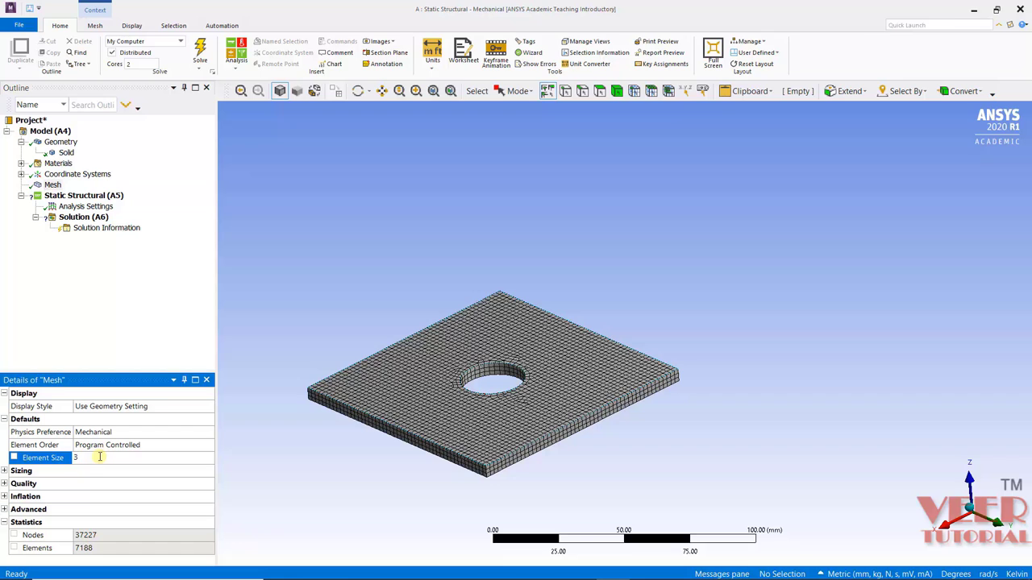
key("Return")
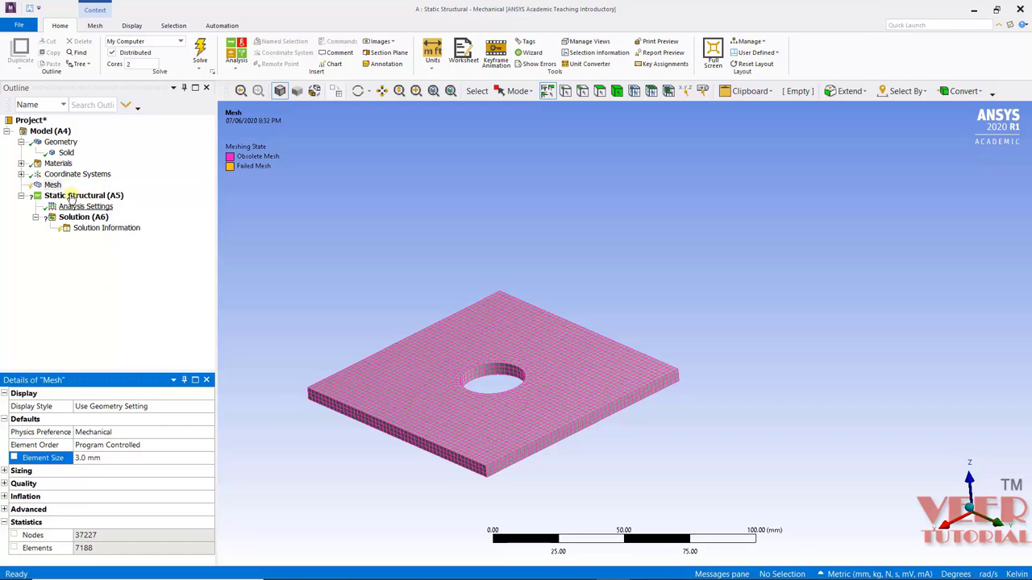
left_click(53, 186)
right_click(52, 186)
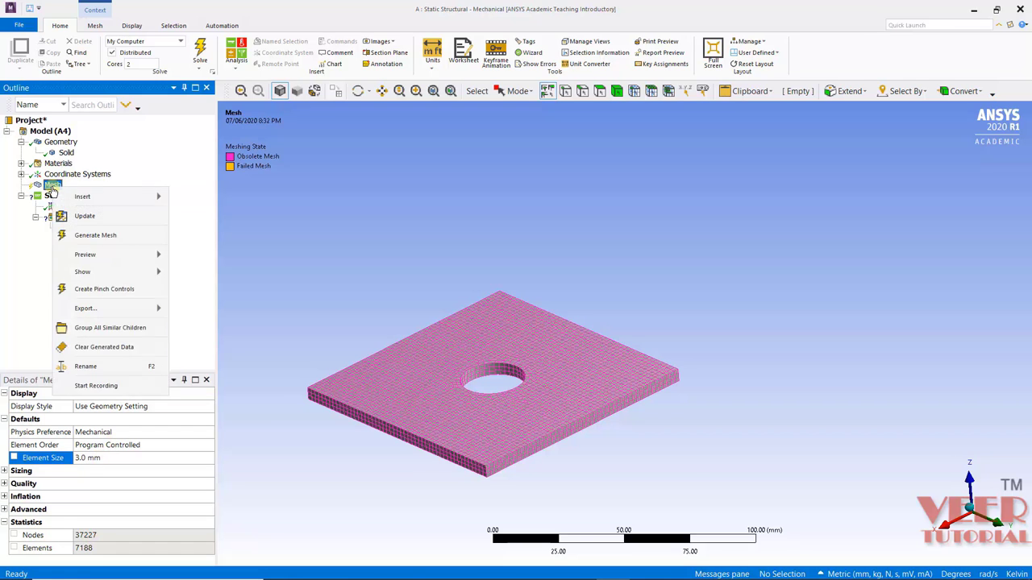
left_click(100, 216)
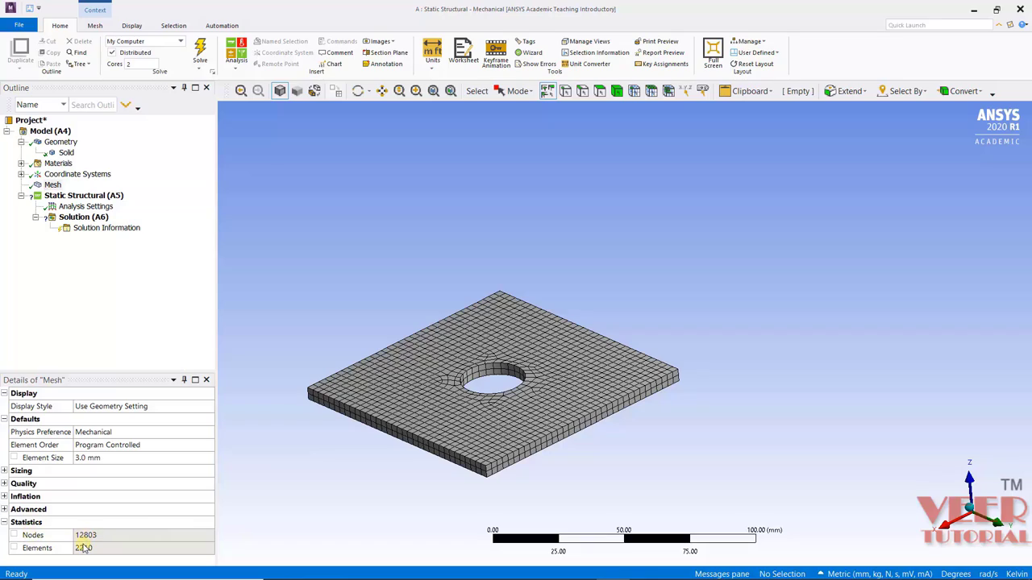
Step: Examine the 3 mm mesh around the hole and along the plate's edges from several angles
middle_click_drag(478, 316, 500, 322)
scroll(428, 467, "up", 2)
scroll(782, 253, "up", 2)
scroll(803, 150, "up", 3)
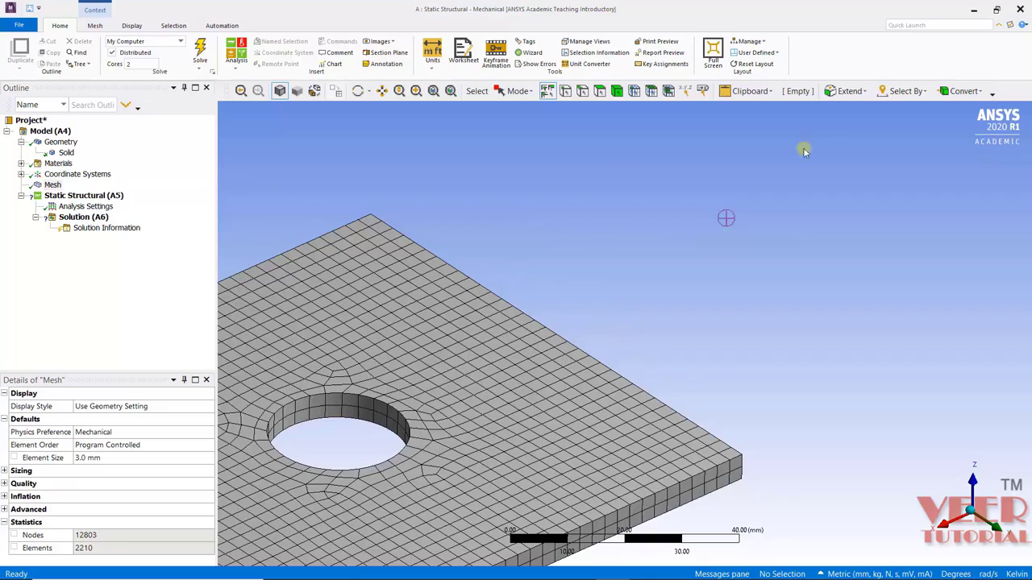
scroll(822, 161, "down", 5)
middle_click_drag(712, 215, 624, 366)
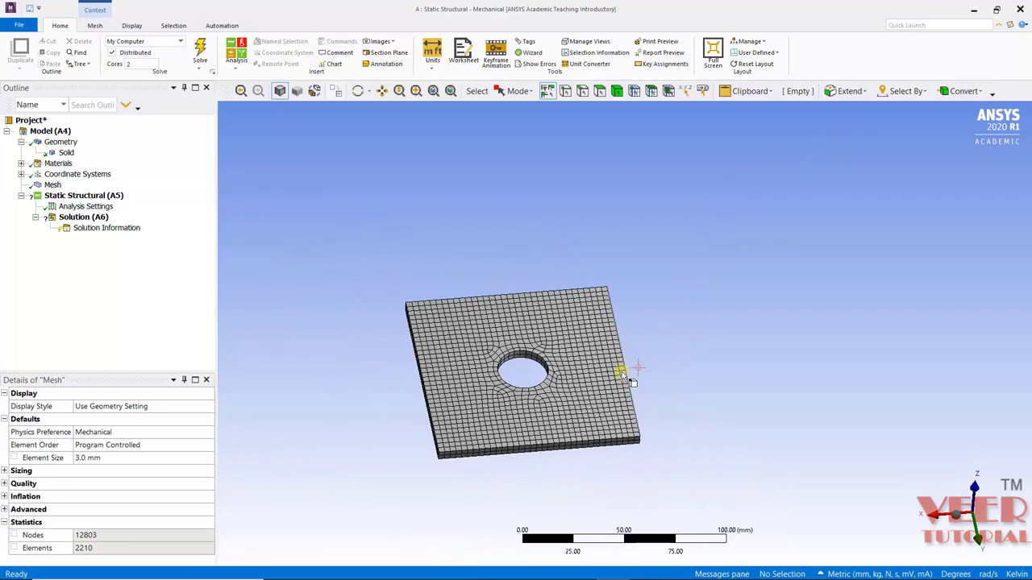
middle_click_drag(792, 325, 637, 323)
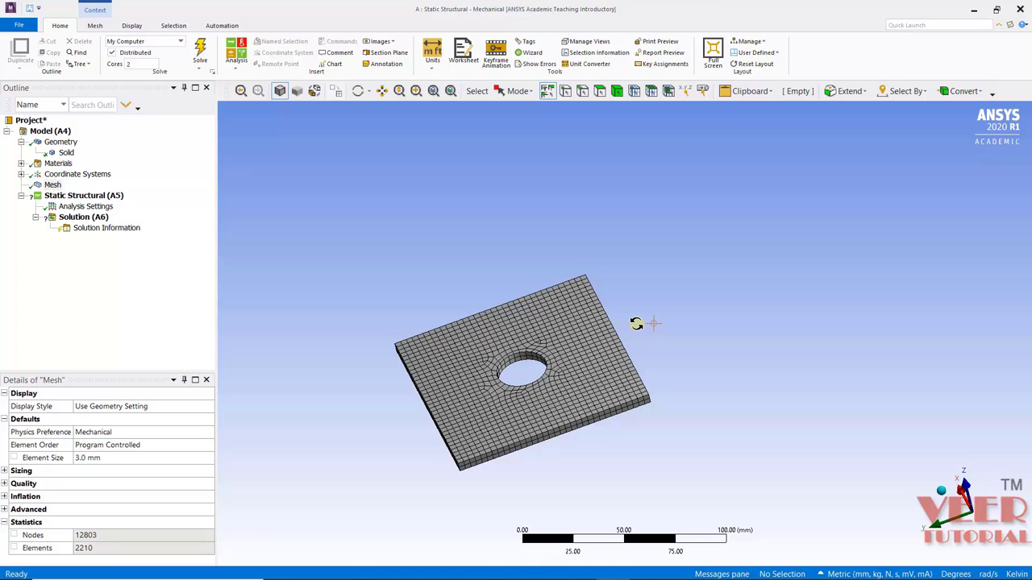
left_click(52, 185)
right_click(52, 184)
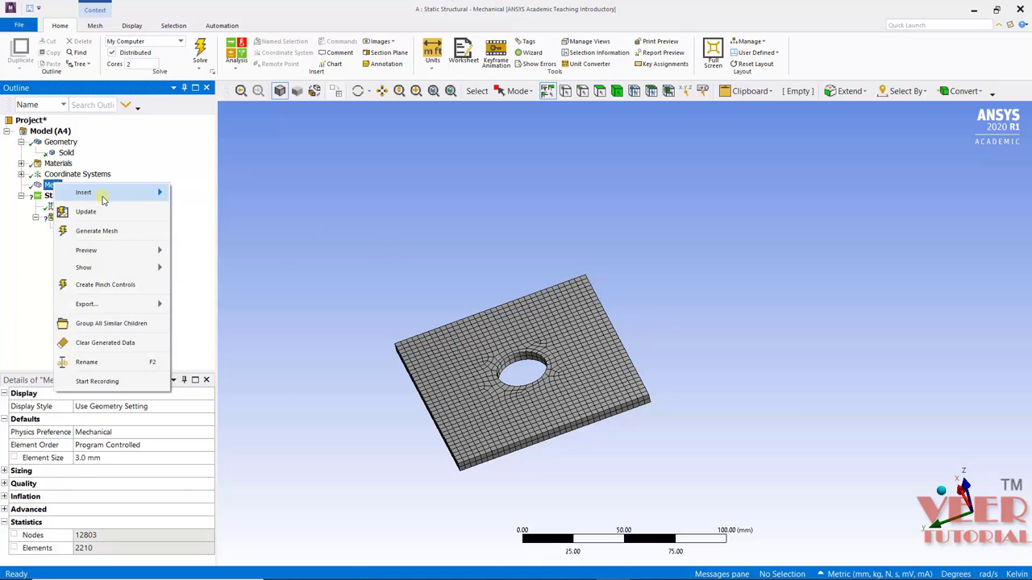
mouse_move(103, 199)
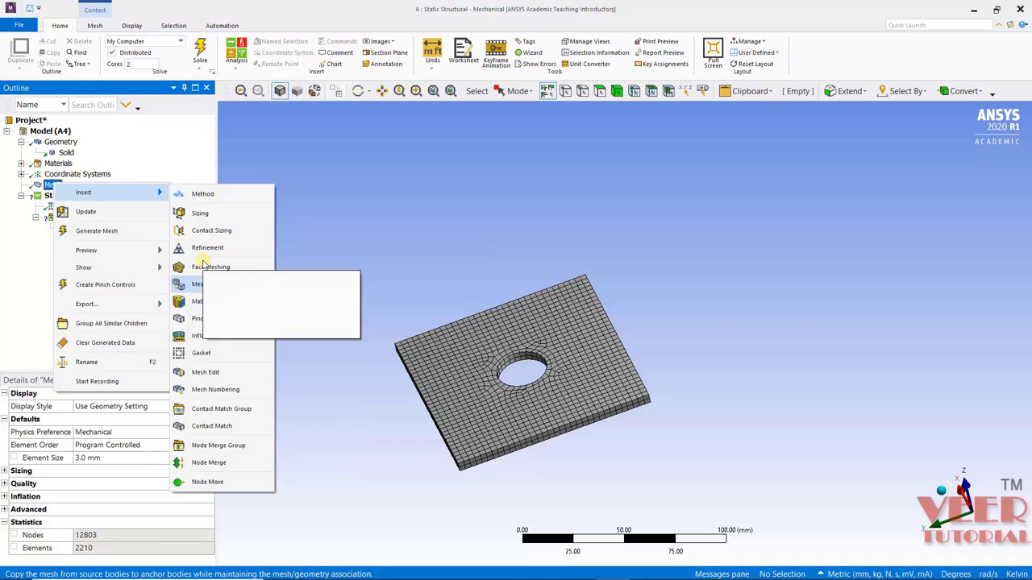
left_click(433, 213)
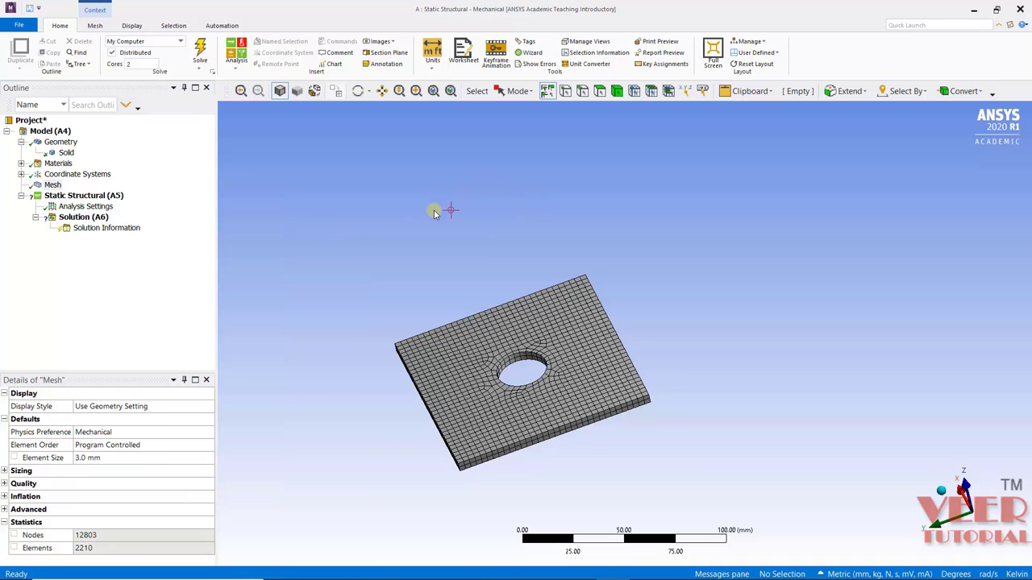
middle_click_drag(434, 212, 528, 235)
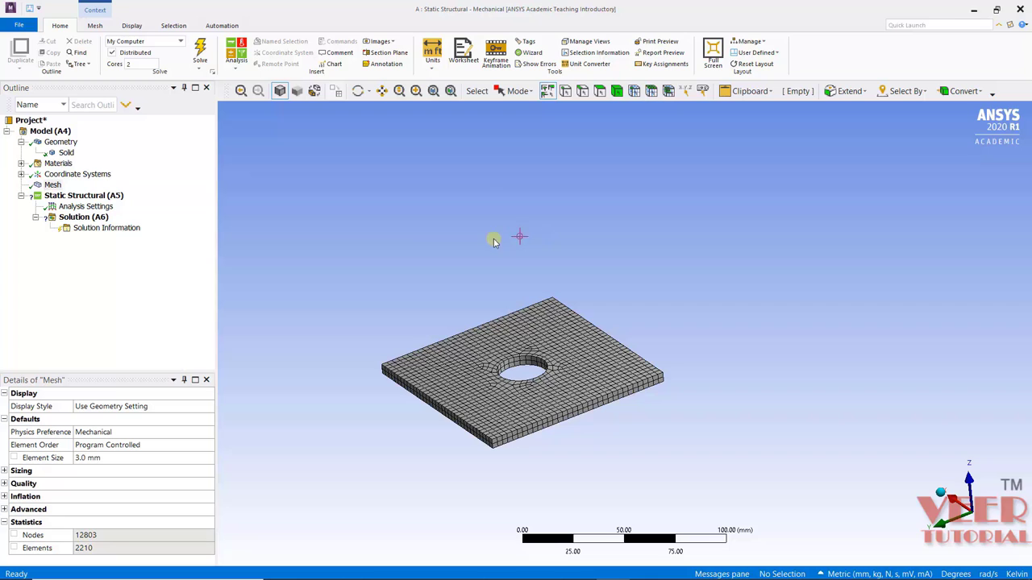
Step: Insert a Fixed Support boundary condition into the Static Structural analysis
left_click(95, 198)
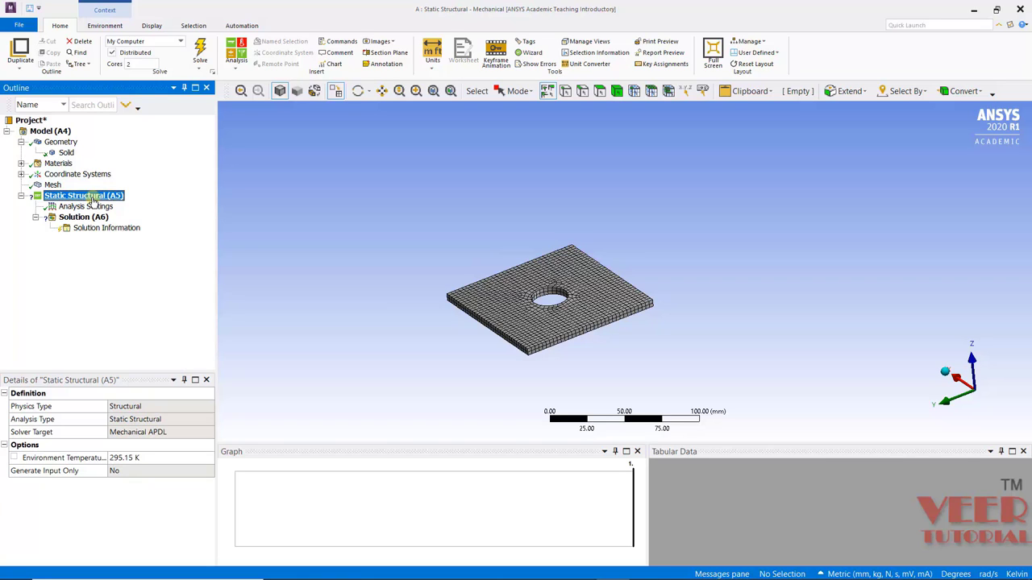
right_click(94, 201)
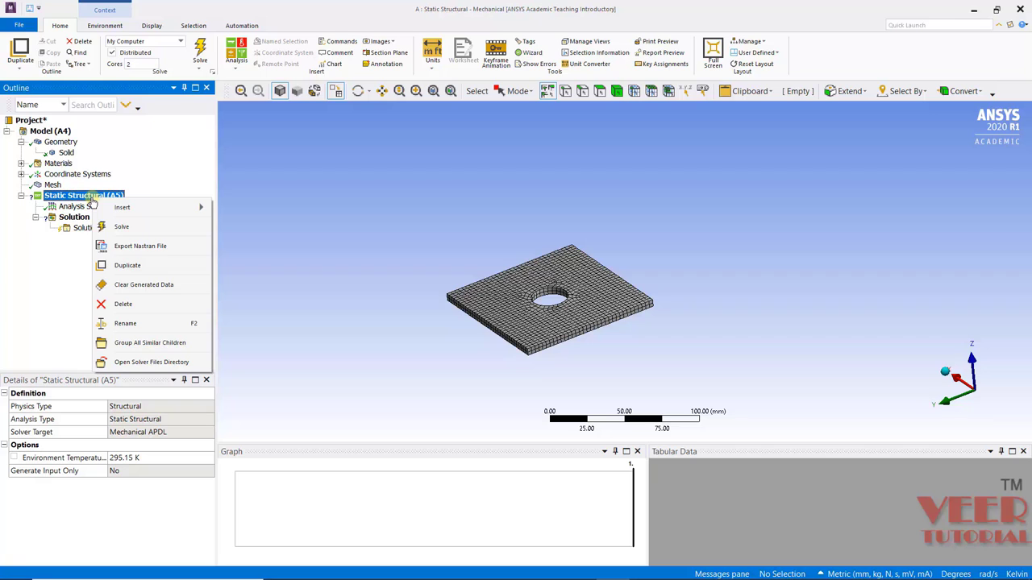
mouse_move(145, 212)
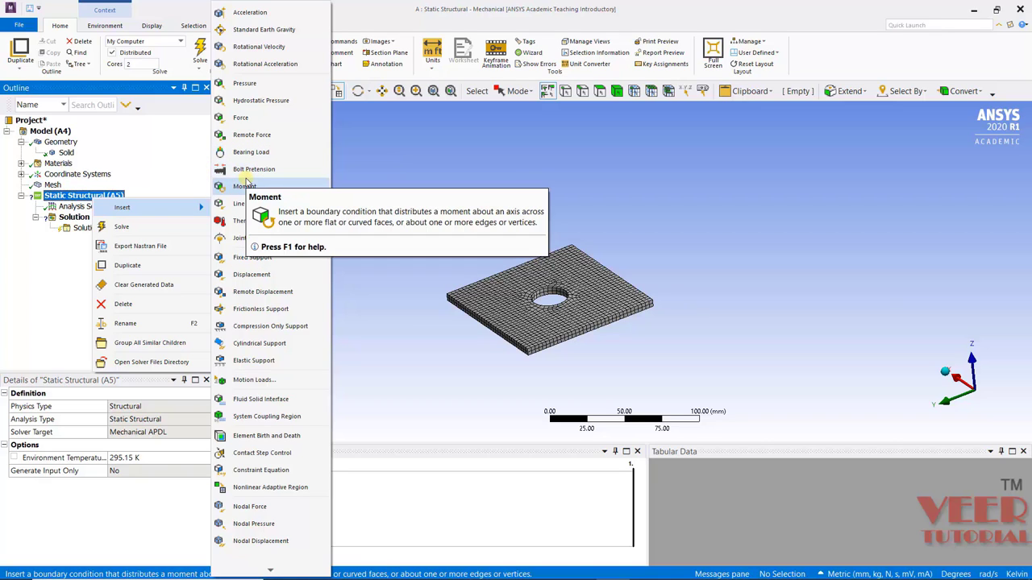
left_click(252, 257)
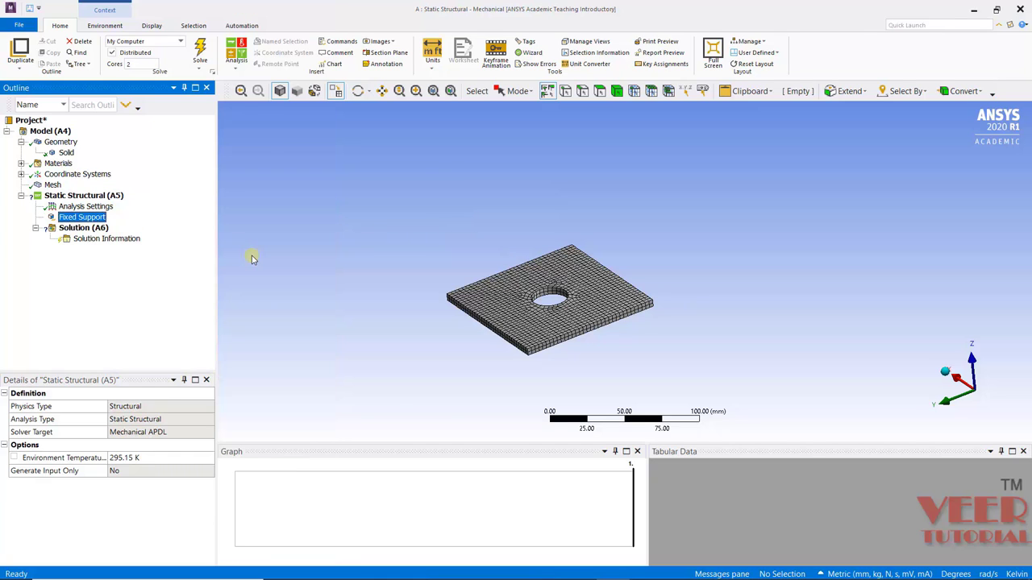
Step: Scope the fixed support to the upper 100 mm edge of the plate's side facing the +Y direction
scroll(546, 357, "up", 2)
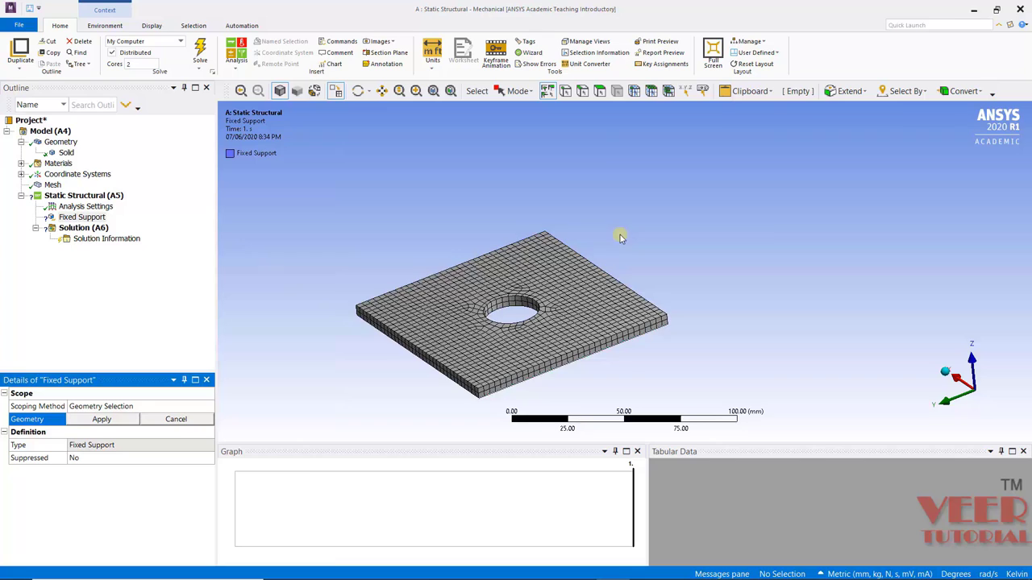
scroll(539, 343, "down", 2)
middle_click_drag(540, 343, 541, 345)
scroll(371, 350, "up", 2)
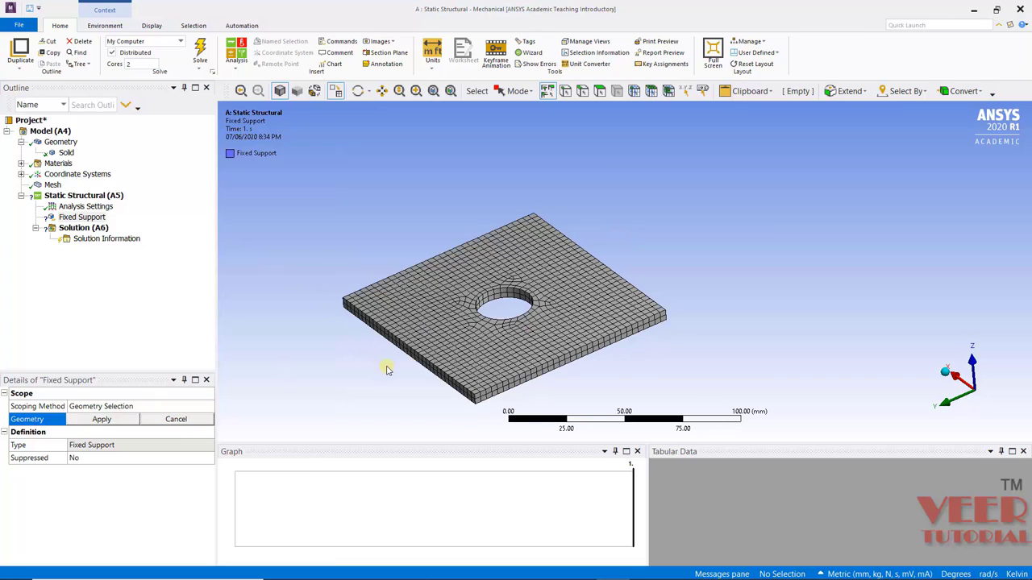
scroll(391, 383, "up", 3)
scroll(476, 278, "down", 3)
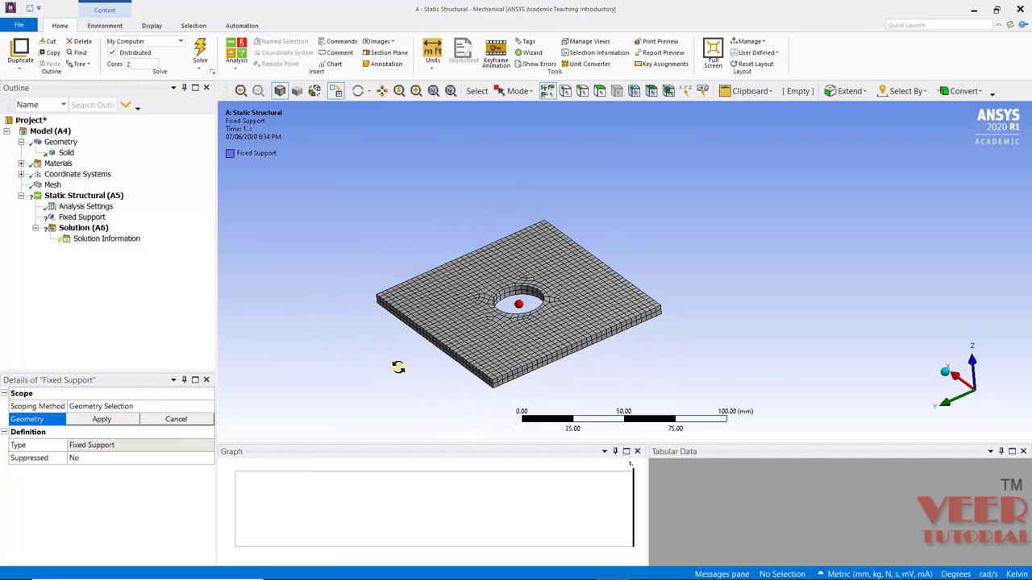
middle_click_drag(395, 357, 430, 376)
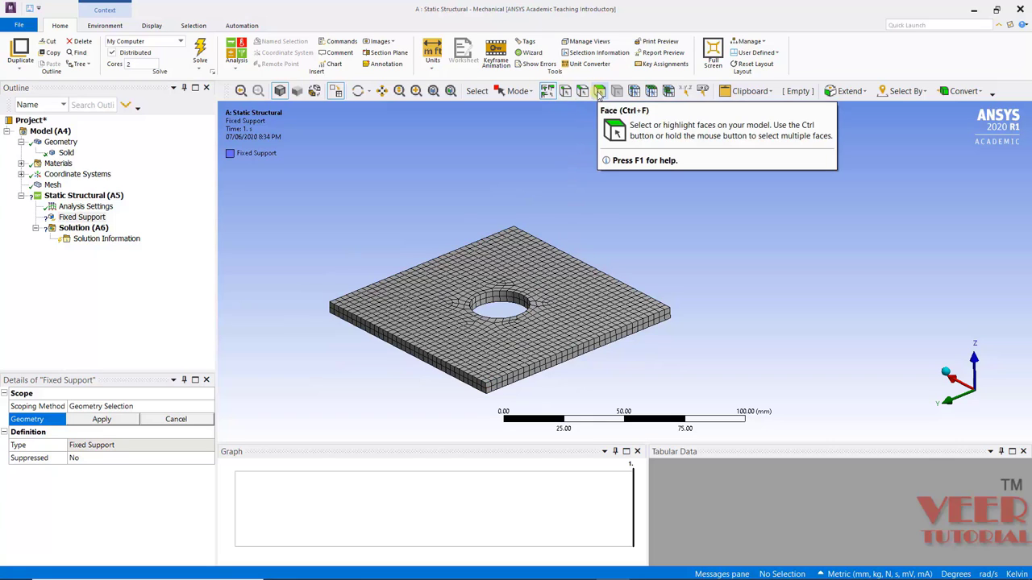
left_click(407, 351)
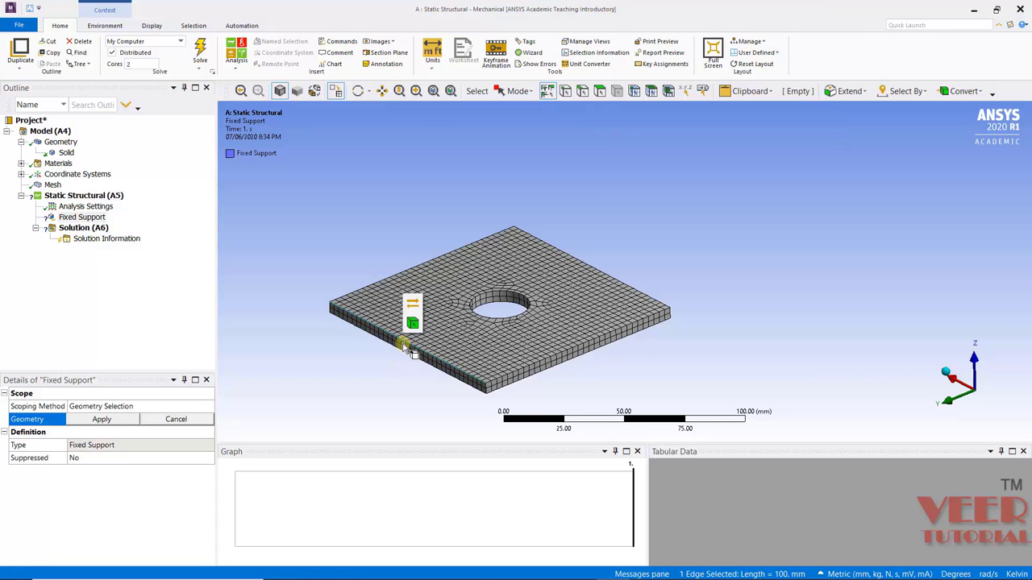
scroll(407, 351, "up", 3)
left_click(103, 421)
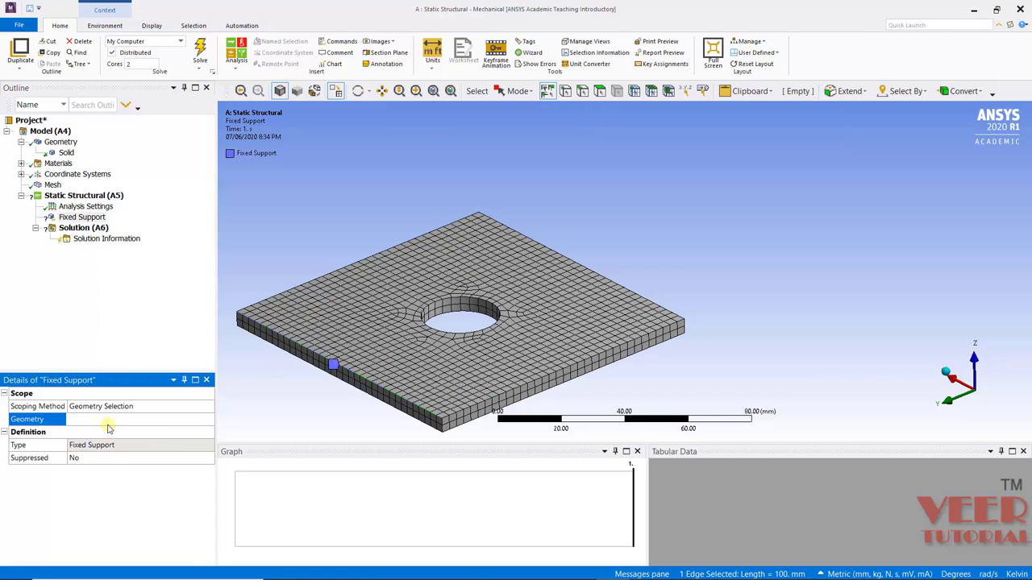
scroll(461, 277, "down", 3)
middle_click_drag(497, 315, 477, 348)
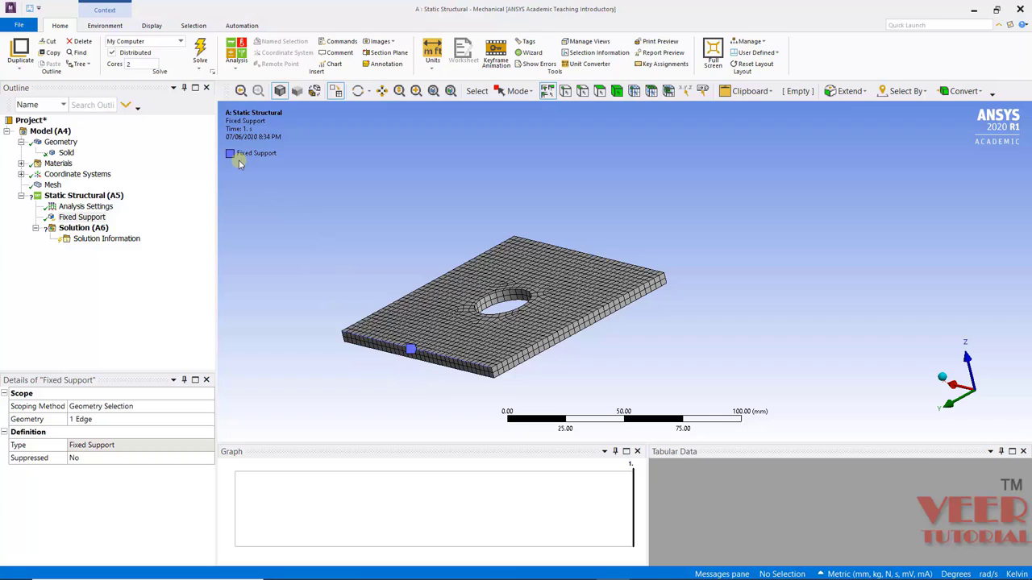
Step: Insert a Force load into the Static Structural analysis
left_click(110, 199)
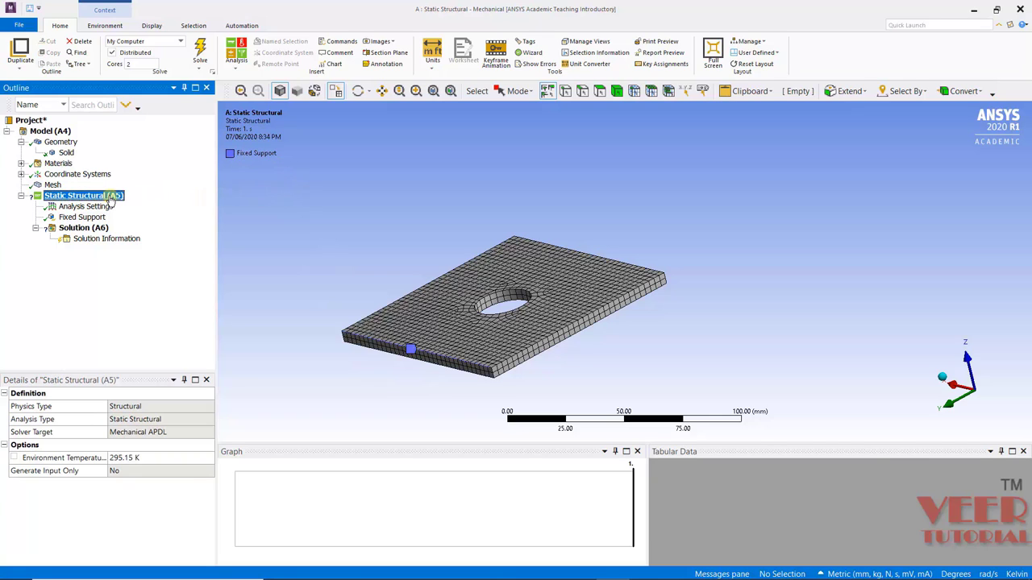
right_click(106, 201)
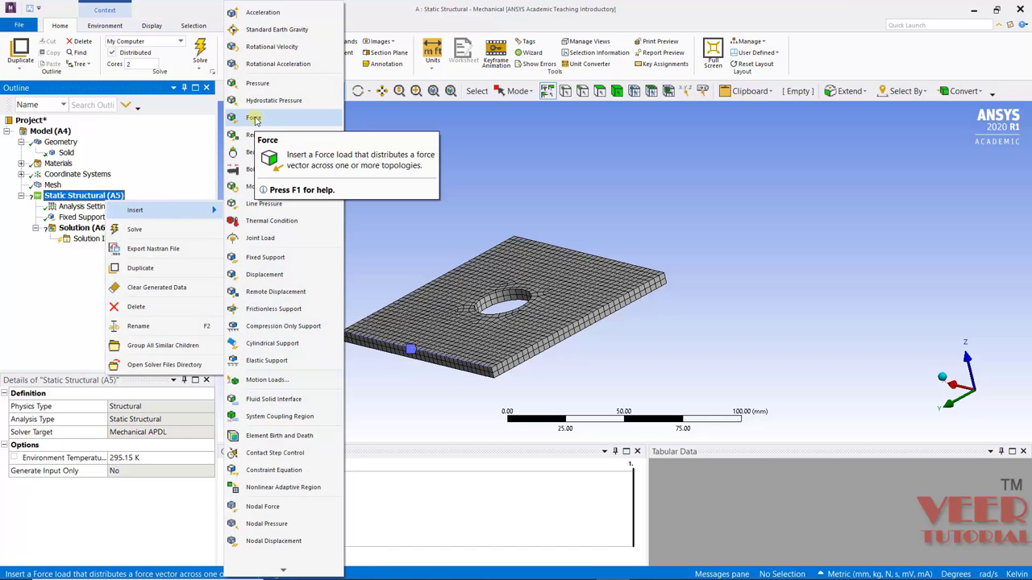
left_click(255, 119)
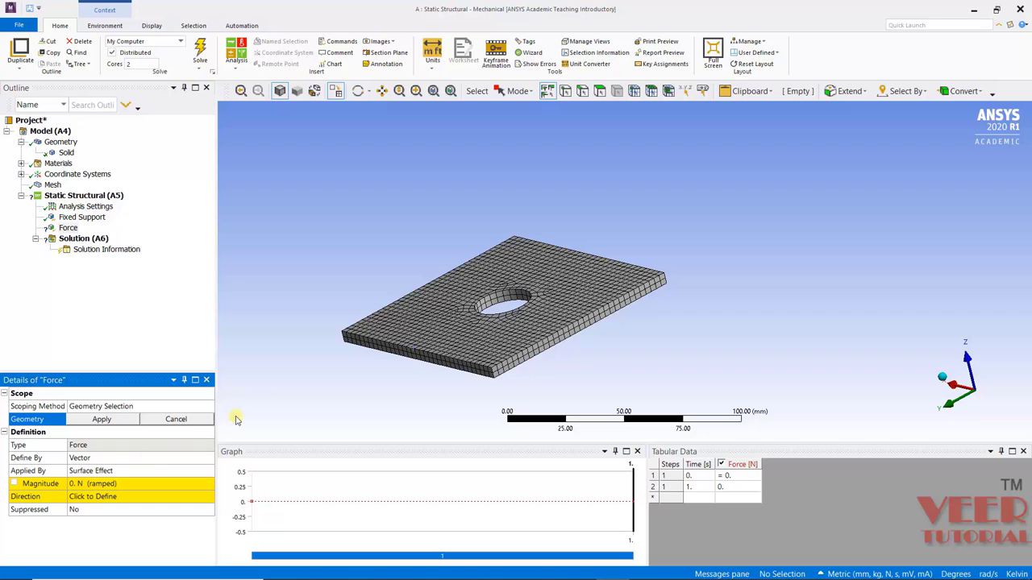
mouse_move(756, 119)
middle_mouse_down()
mouse_move(779, 156)
mouse_move(744, 140)
mouse_move(751, 114)
middle_mouse_up()
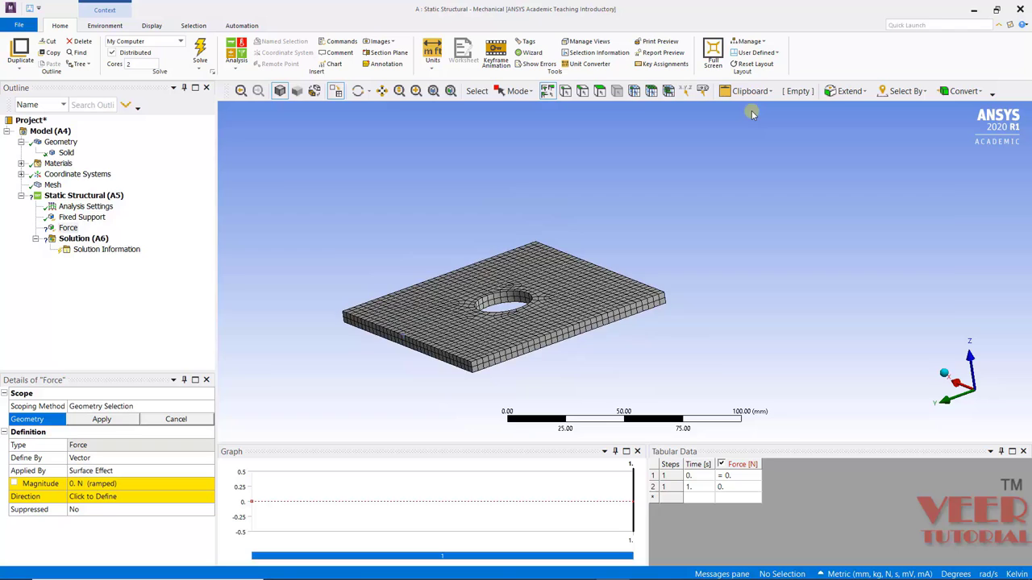
Step: Switch to the PowerPoint slide "Plate with hole" to check the force's location and magnitude, then return to ANSYS Mechanical
key("alt+Tab")
left_click(701, 242)
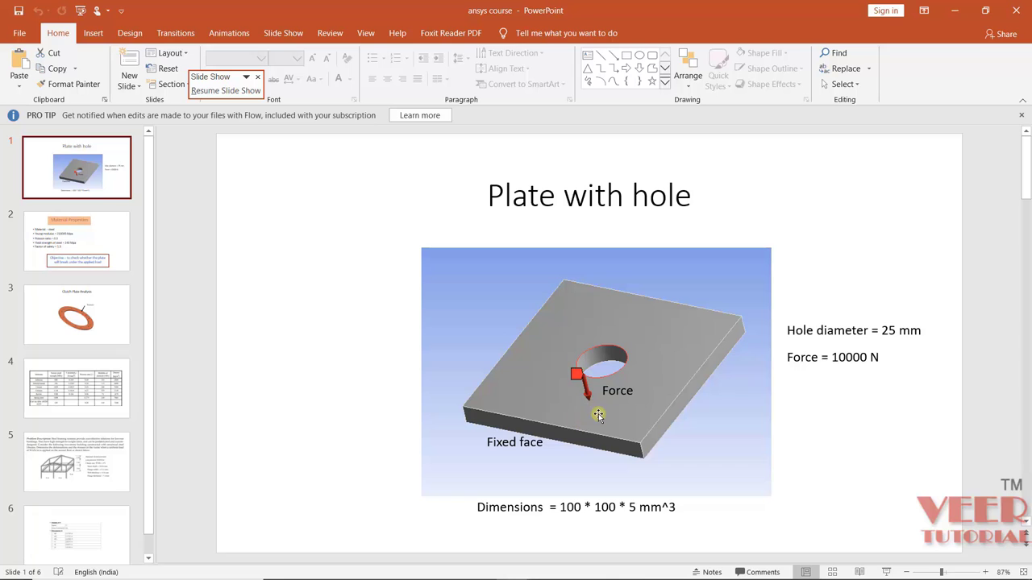
key("alt")
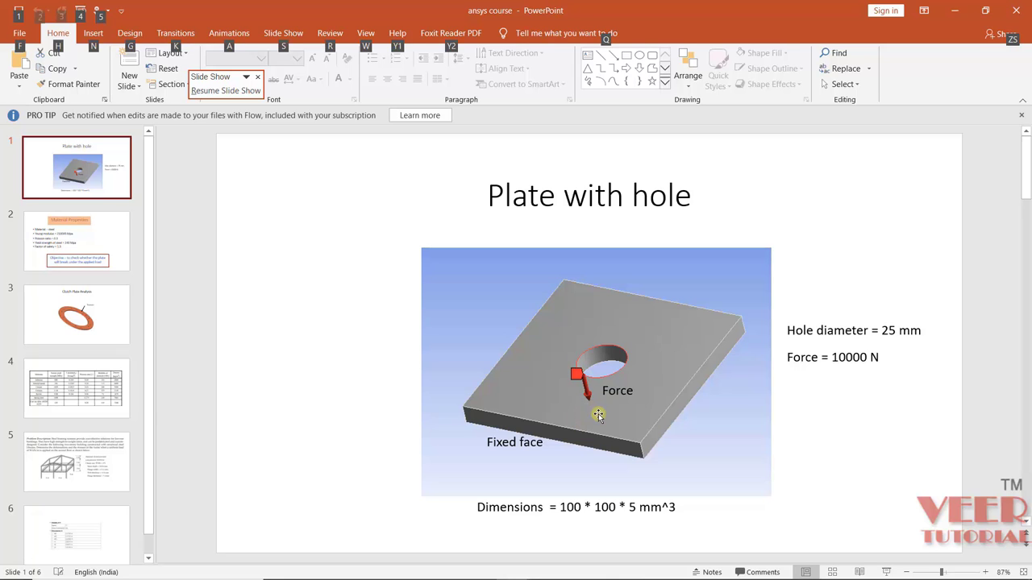
key("alt+Tab")
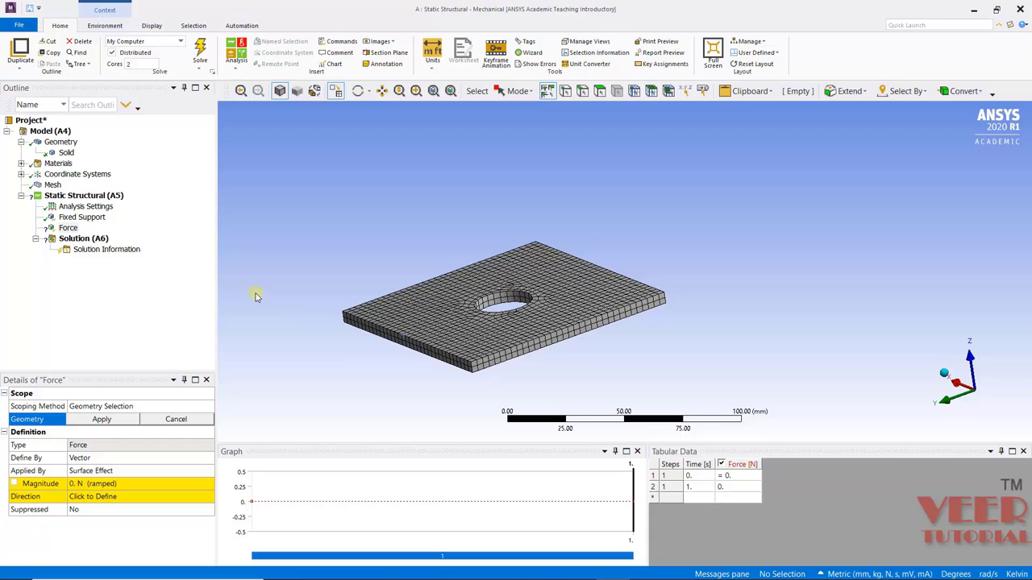
Step: Define the force by Components and set its Z component to -10000 N
left_click(29, 421)
left_click(103, 457)
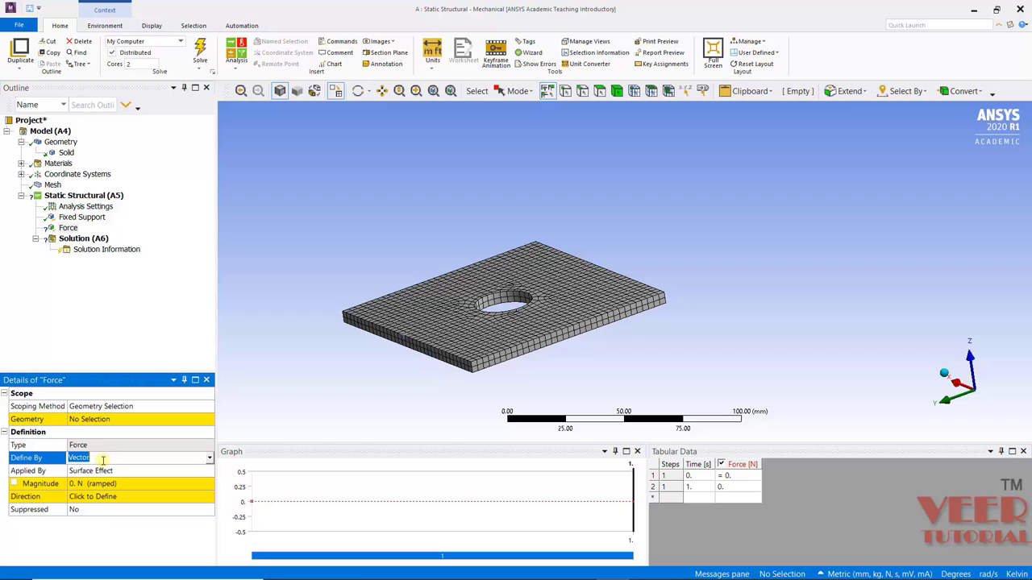
left_click(211, 459)
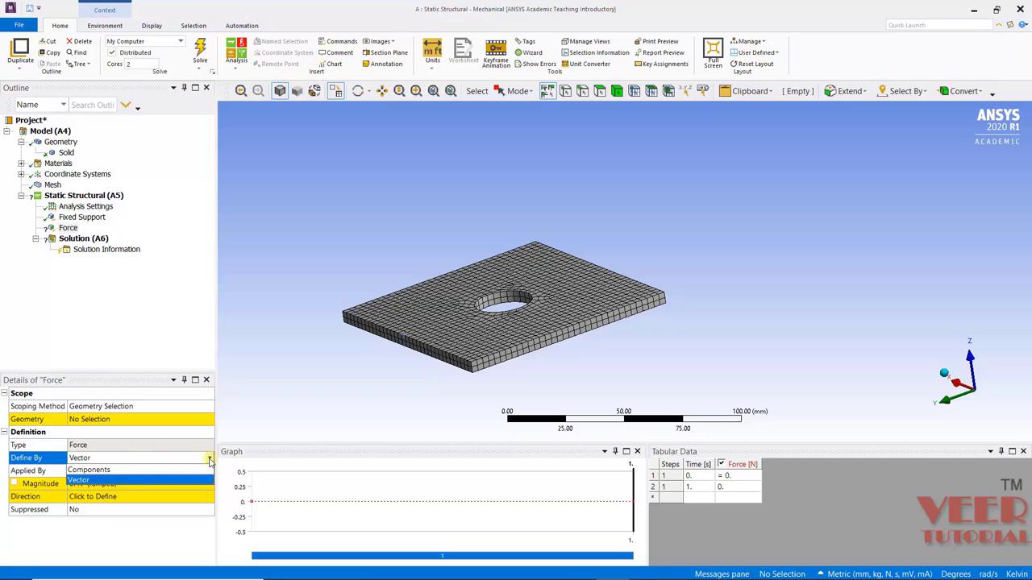
left_click(115, 472)
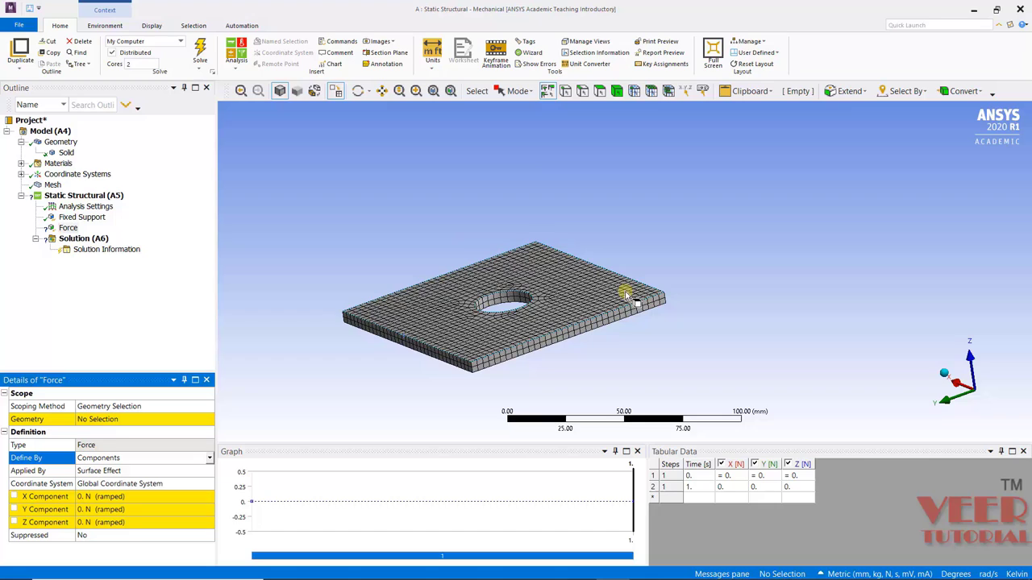
left_click(104, 523)
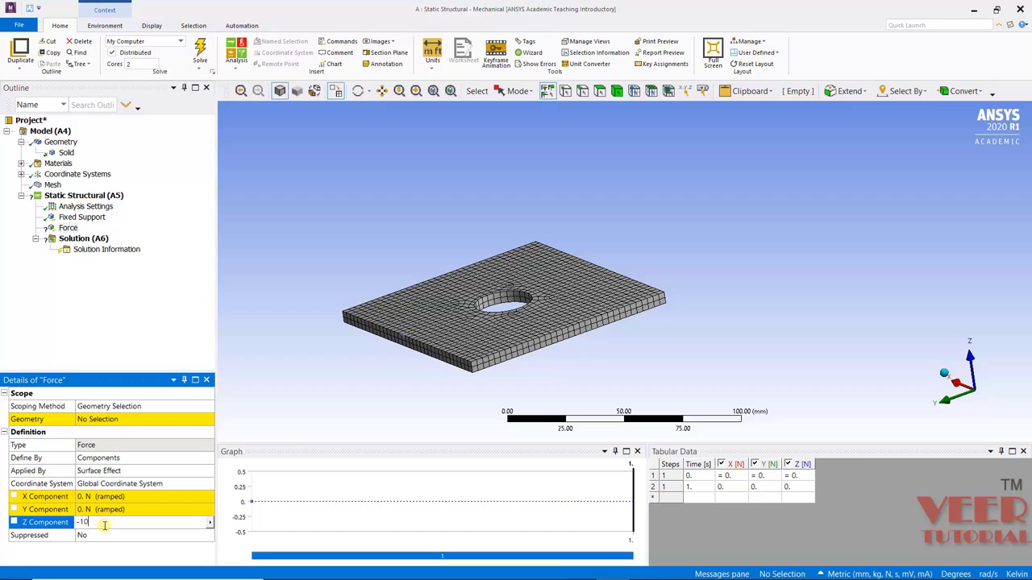
key("Return")
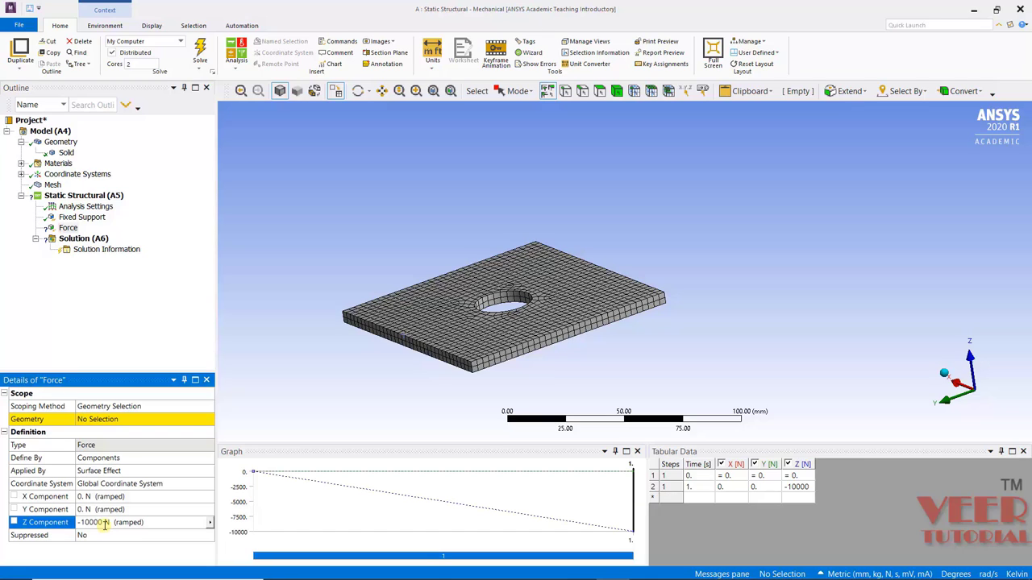
Step: Scope the force to the upper circular edge of the plate's hole, using the edge selection filter
left_click(100, 425)
middle_click_drag(470, 194, 498, 245)
scroll(460, 292, "up", 3)
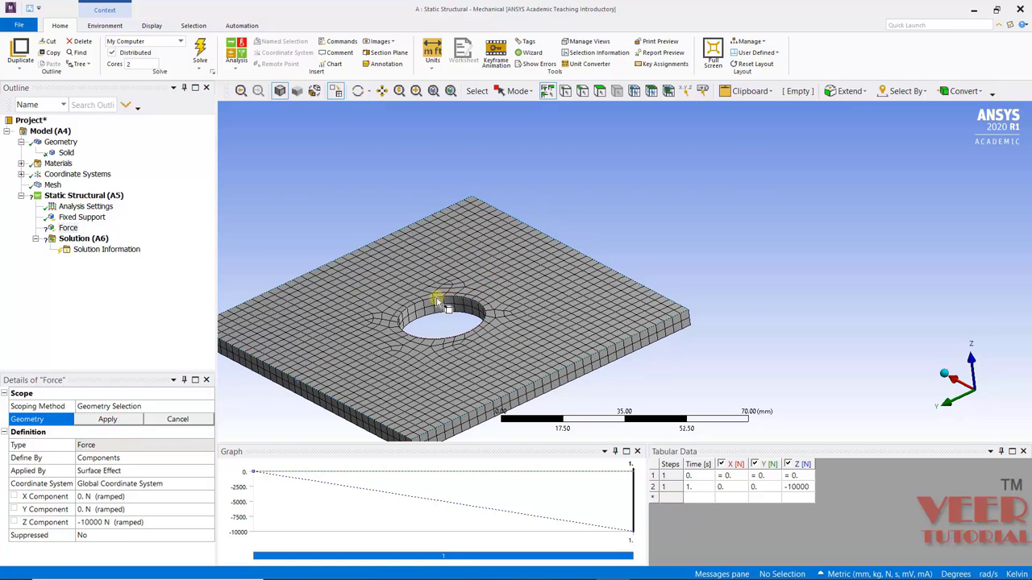
scroll(425, 302, "up", 2)
scroll(425, 302, "down", 3)
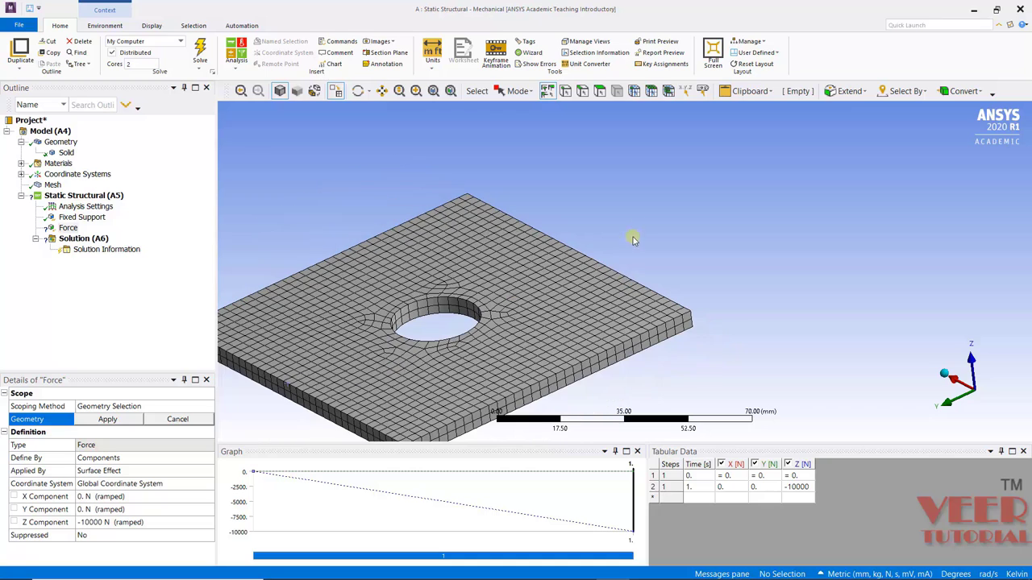
left_click(582, 92)
left_click(433, 302)
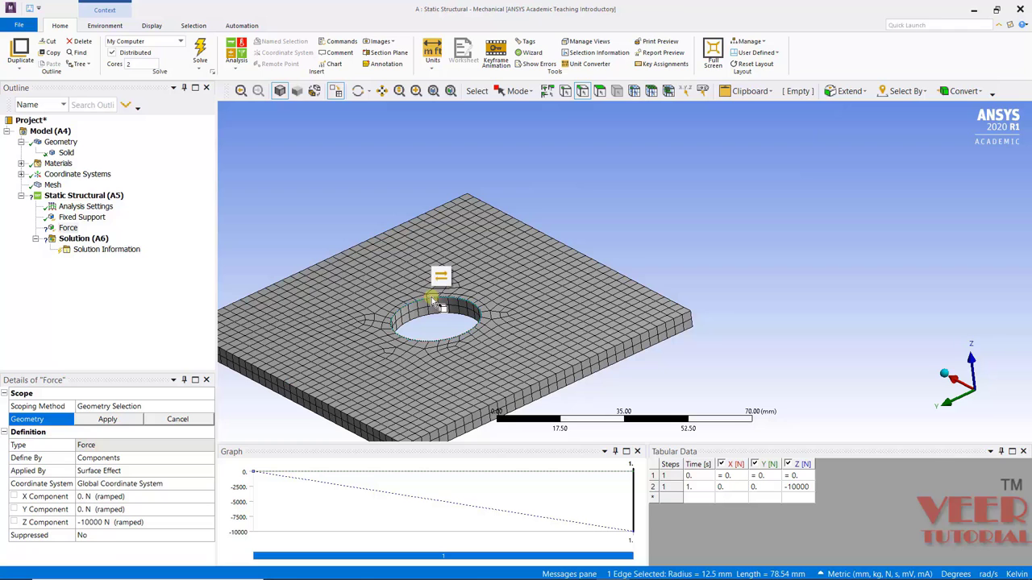
left_click(112, 424)
middle_click_drag(448, 364, 285, 191)
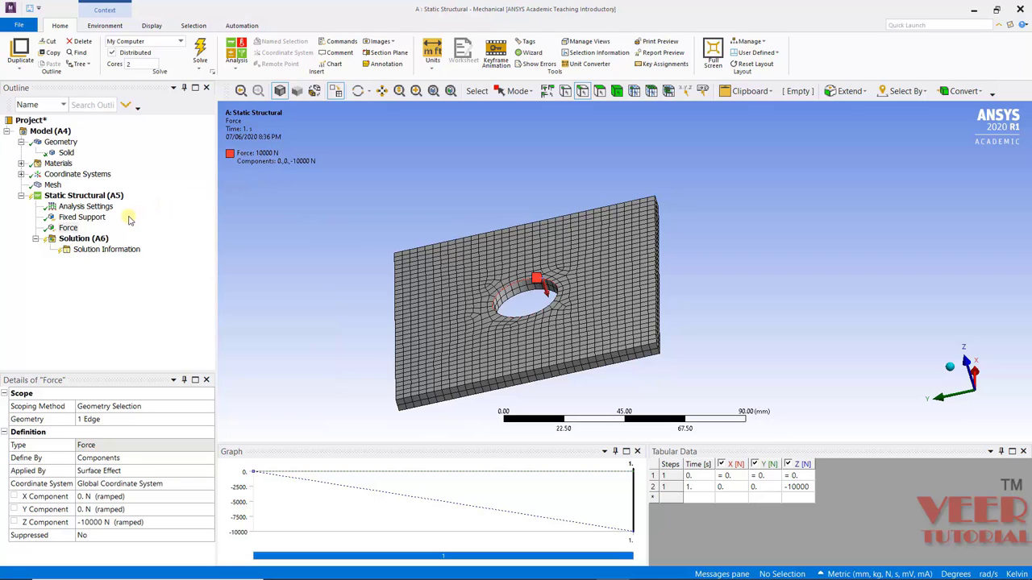
Step: Insert a Total Deformation result under Solution
left_click(84, 239)
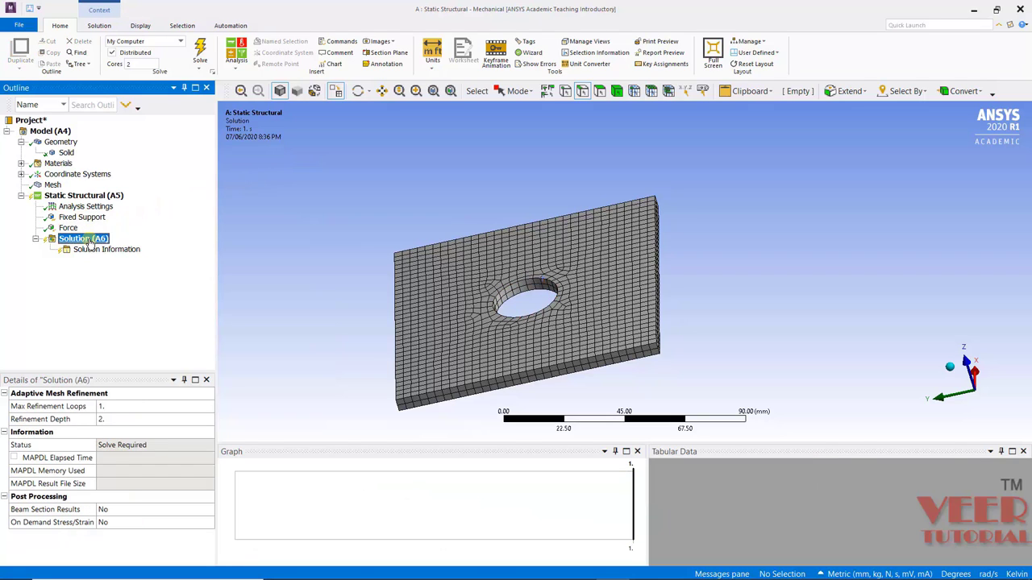
right_click(90, 244)
mouse_move(196, 248)
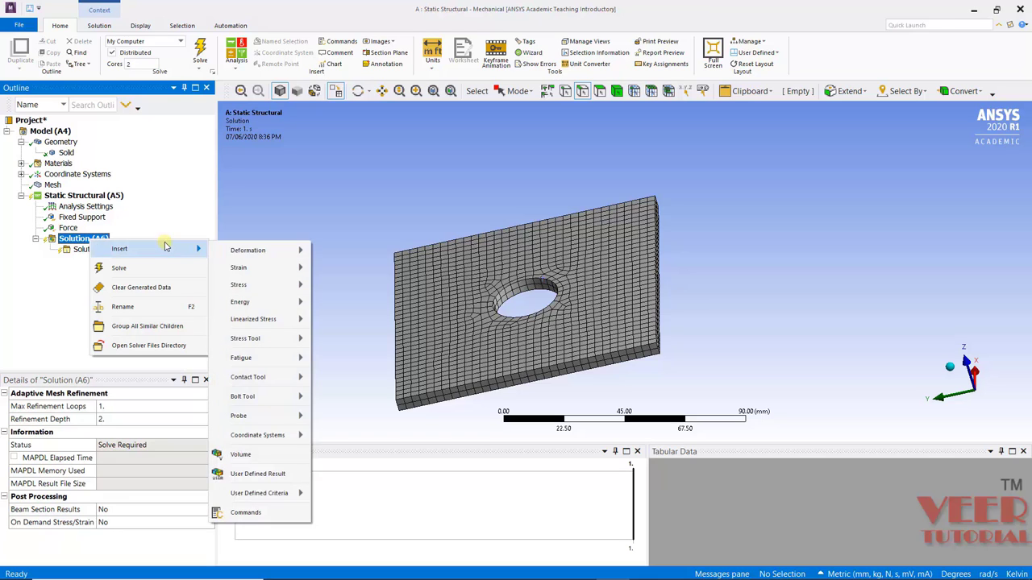
mouse_move(278, 253)
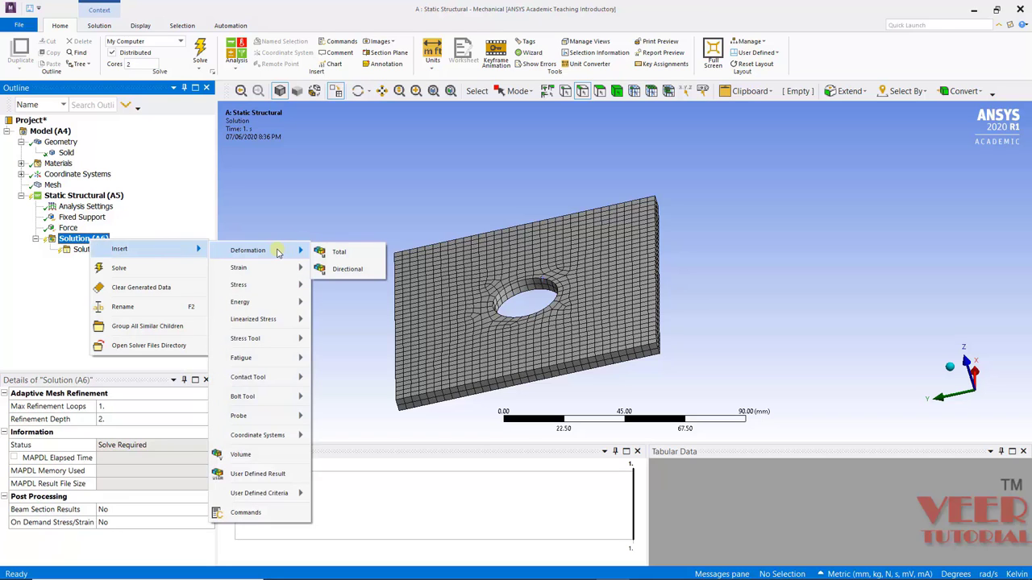
left_click(343, 252)
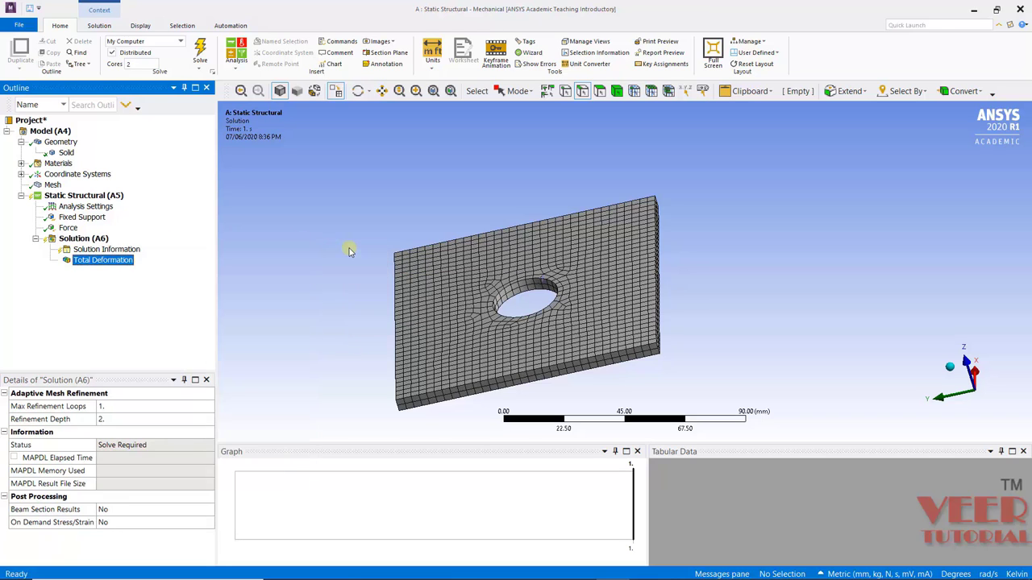
Step: Insert an Equivalent (von-Mises) stress result under Solution
left_click(87, 239)
right_click(87, 240)
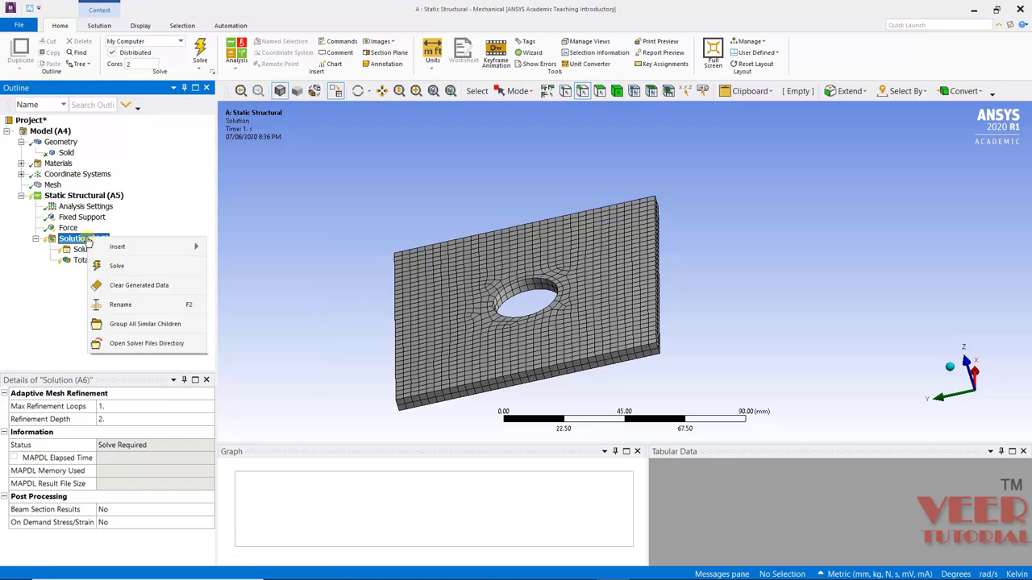
mouse_move(196, 246)
mouse_move(250, 282)
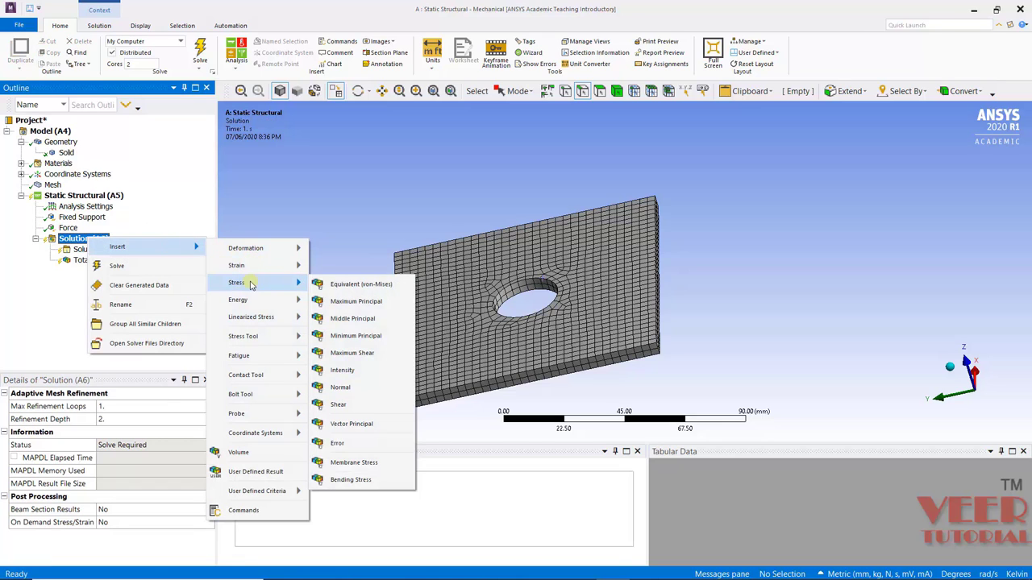
left_click(355, 285)
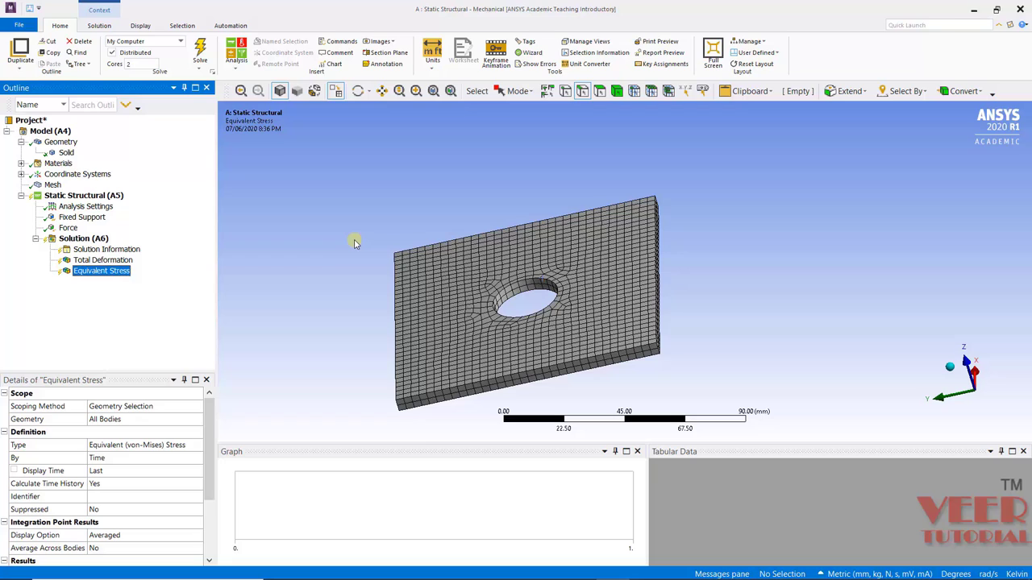
Step: Solve the static structural analysis from the Solution branch
left_click(89, 240)
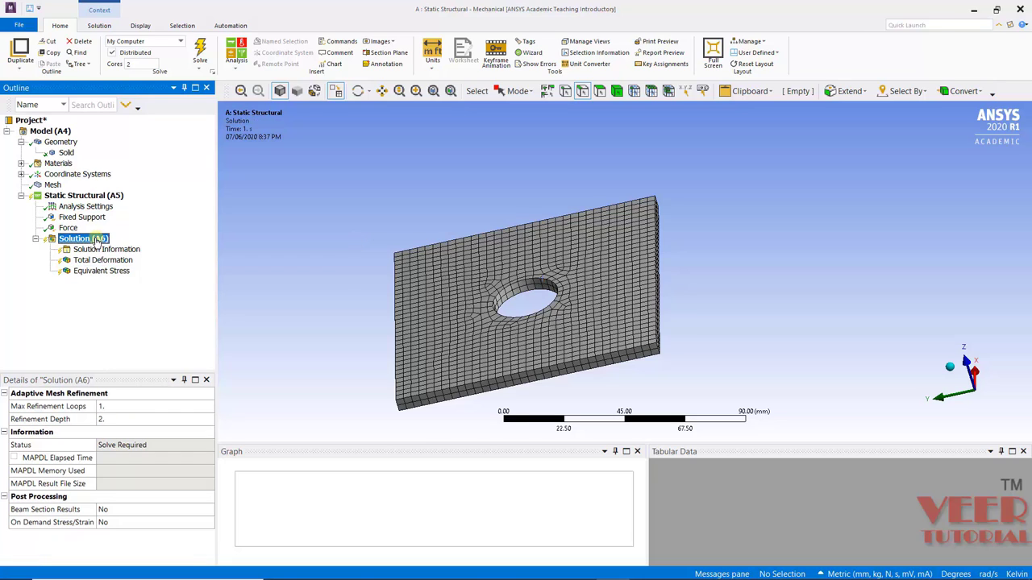
right_click(95, 240)
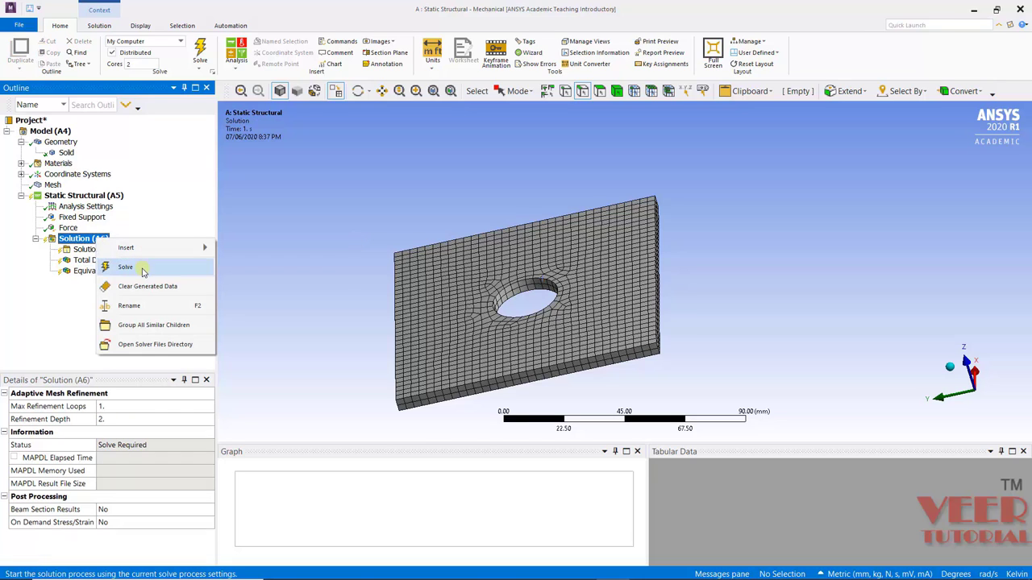
left_click(143, 268)
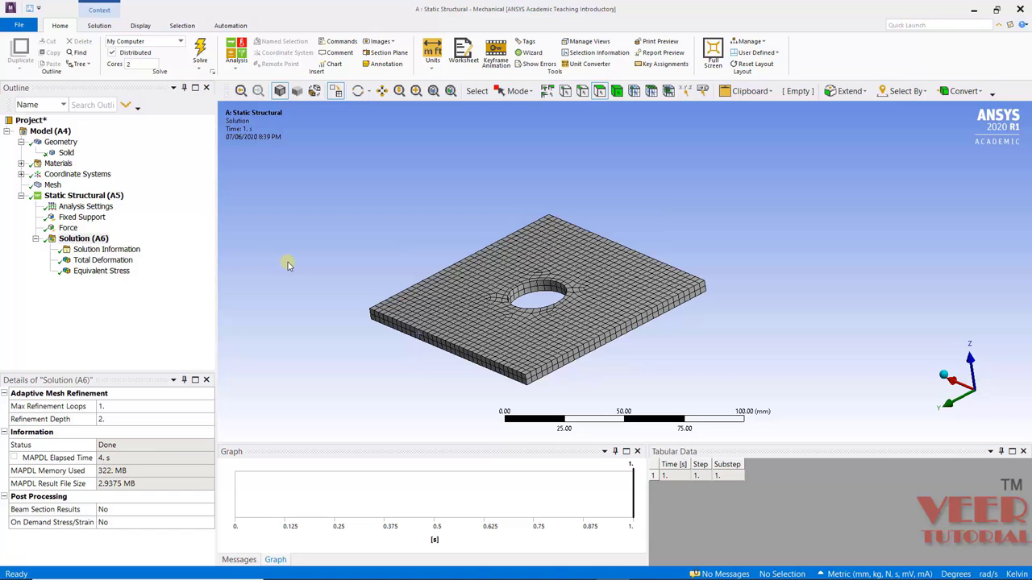
Step: Display the Total Deformation result and play its animation, viewing the plate from the side
middle_click_drag(288, 265, 292, 265)
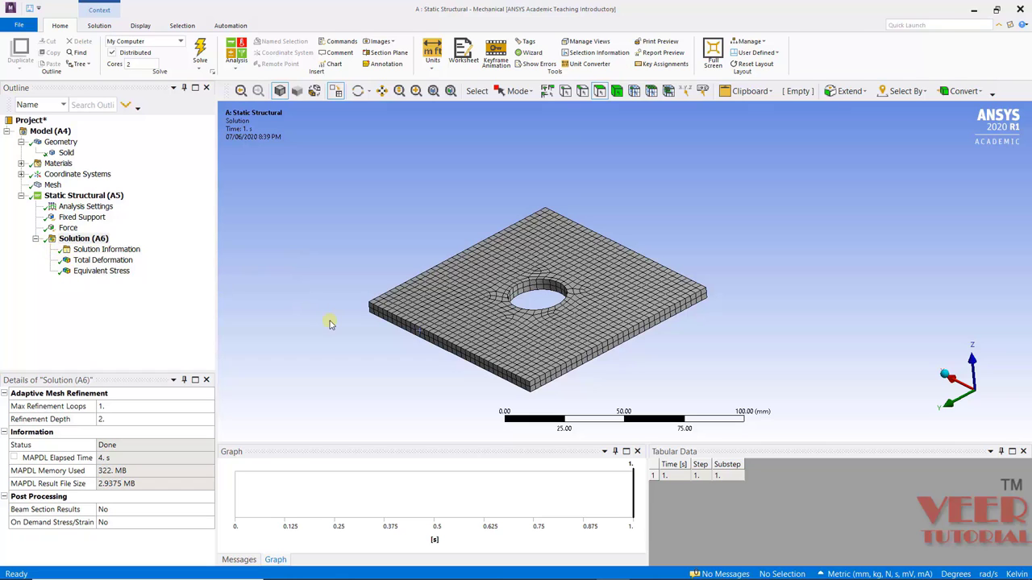
scroll(316, 249, "down", 2)
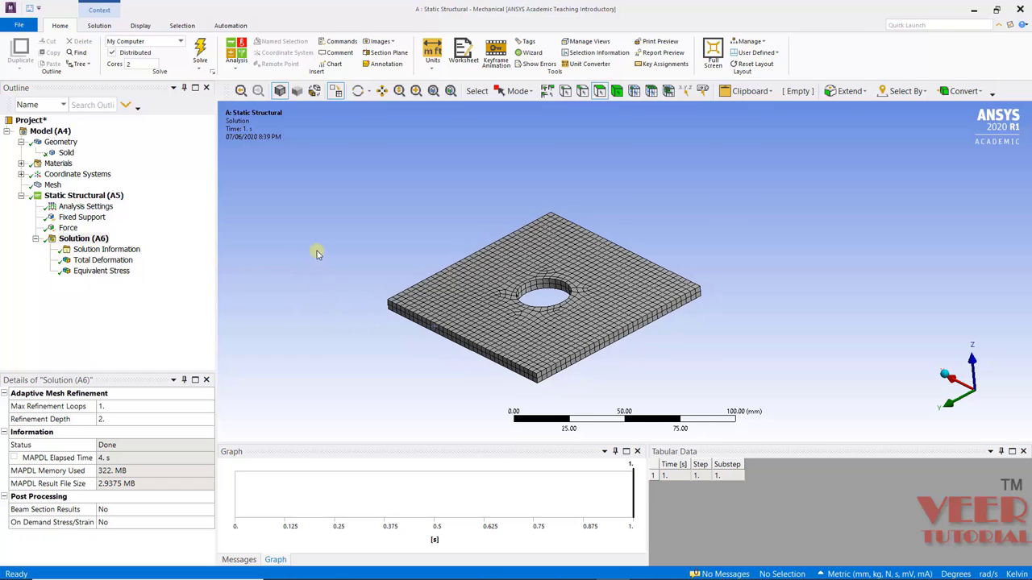
left_click(103, 259)
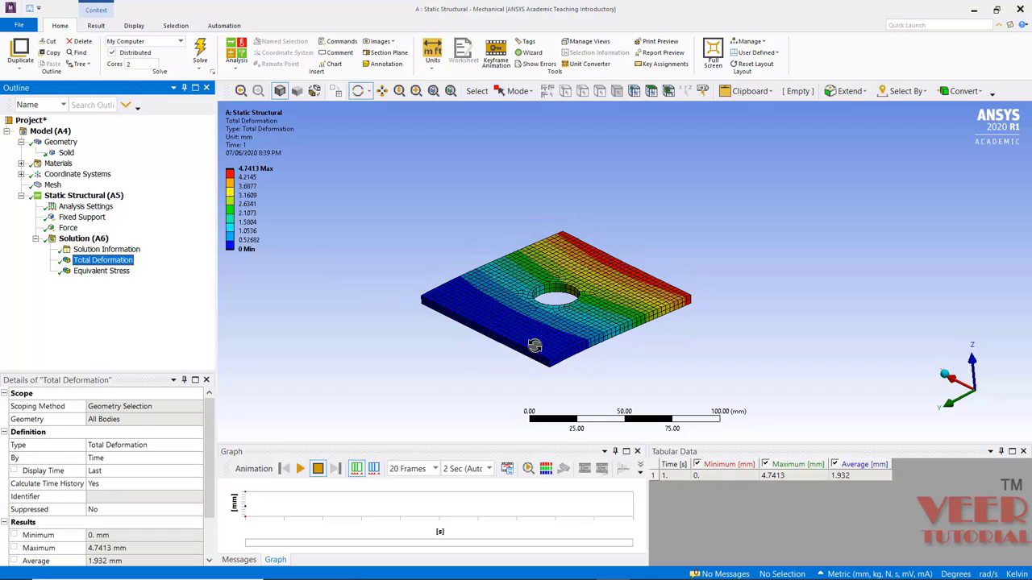
middle_click_drag(463, 391, 475, 408)
middle_click_drag(738, 192, 606, 152)
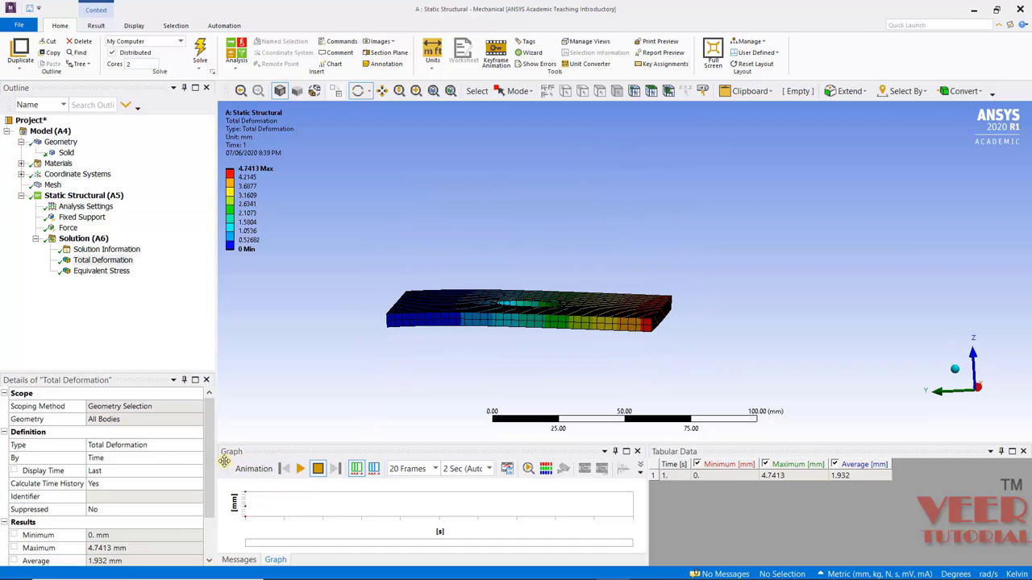
left_click(299, 470)
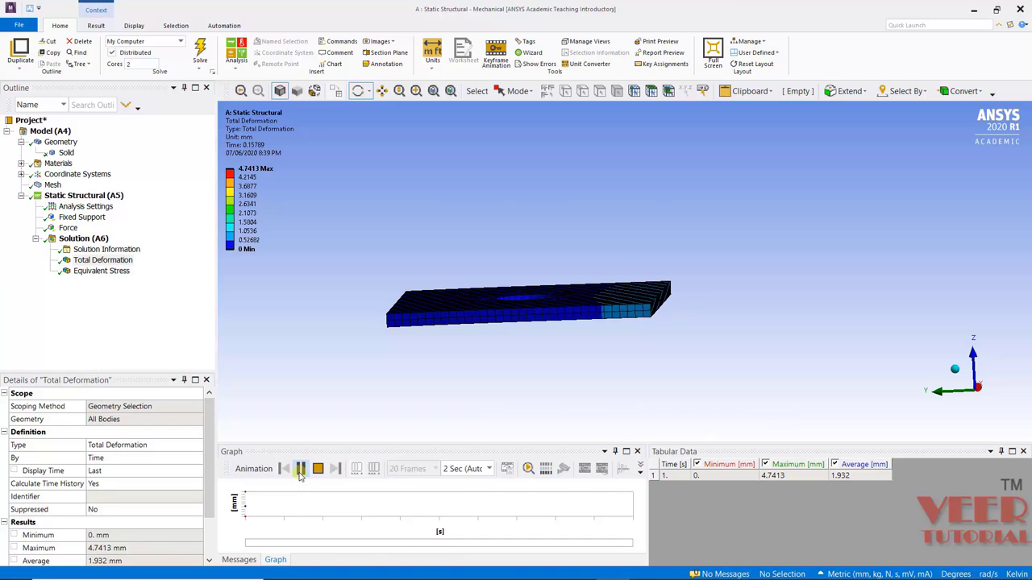
left_click_drag(391, 376, 388, 357)
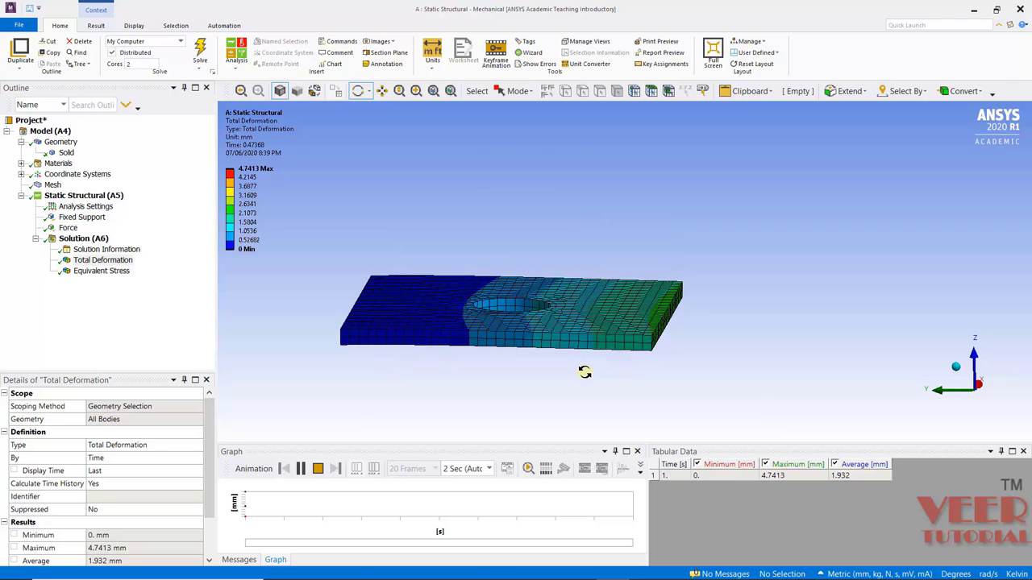
Step: Set the deformation scale to 7.5 (5x Auto) and replay the Total Deformation animation
left_click(96, 25)
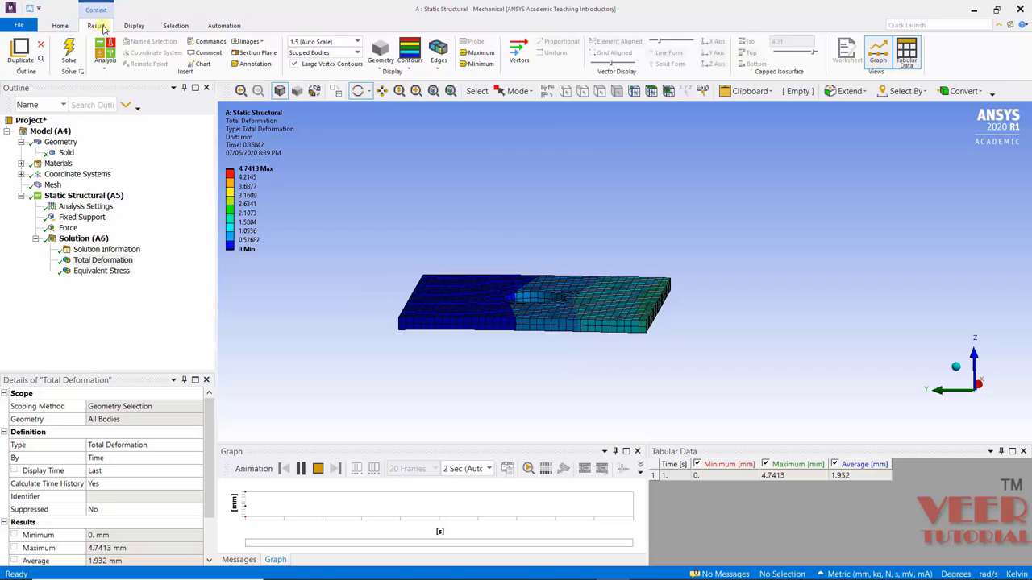
left_click(357, 42)
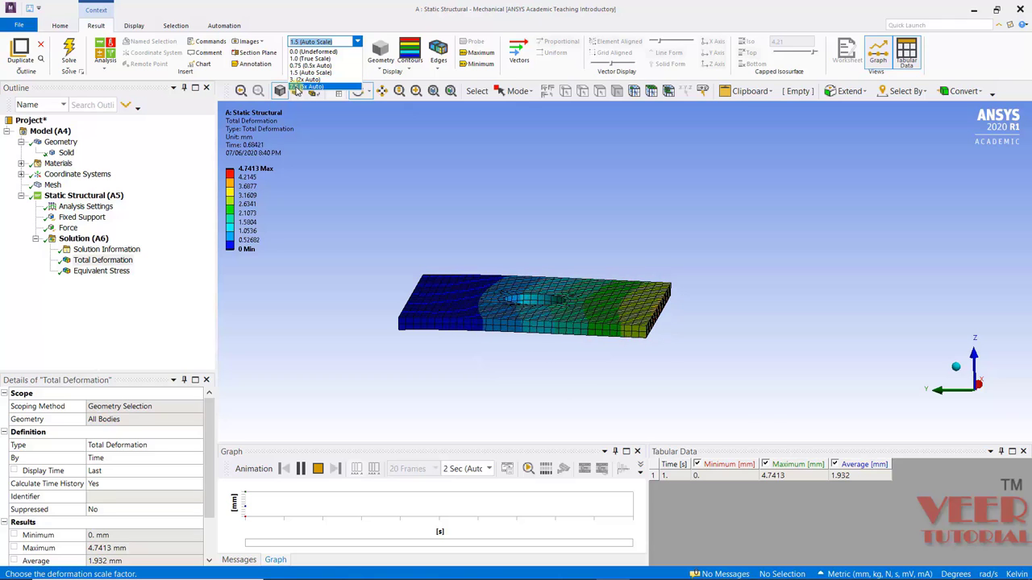
left_click(300, 85)
left_click(300, 469)
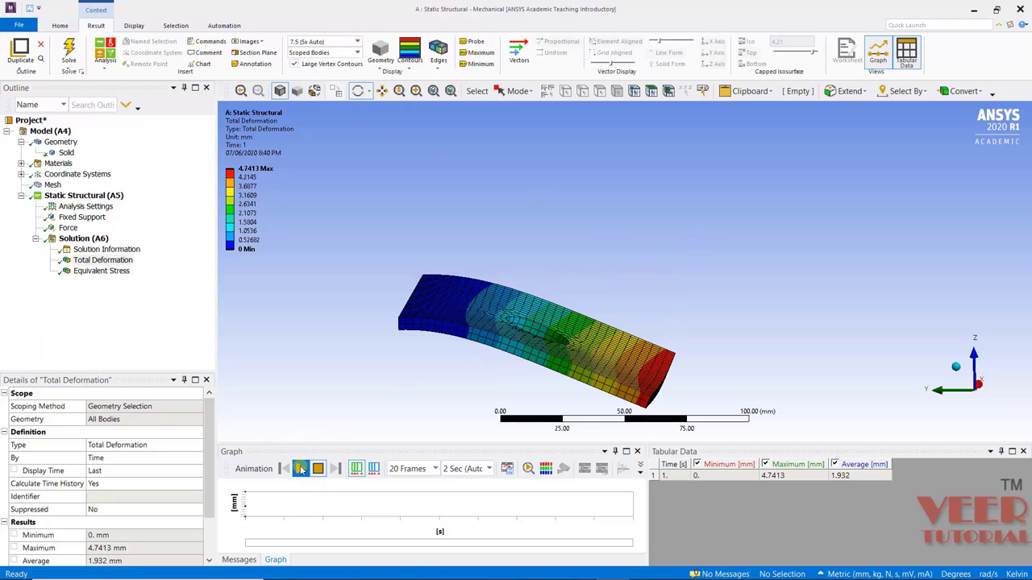
left_click_drag(673, 290, 699, 281)
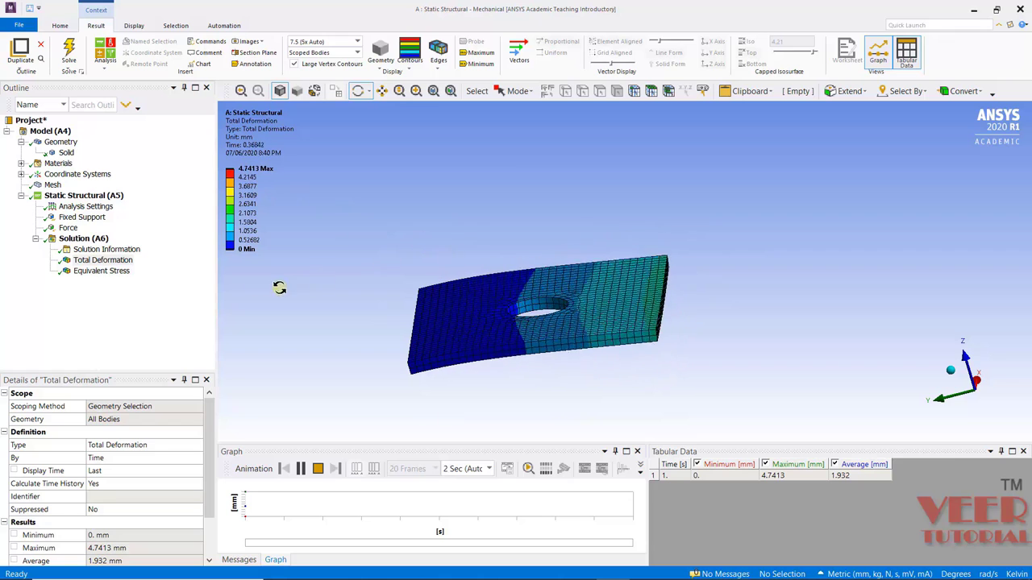
Step: Display the Equivalent Stress result, play its animation, and stop it to examine the stress contours on the plate's upper face
left_click(103, 271)
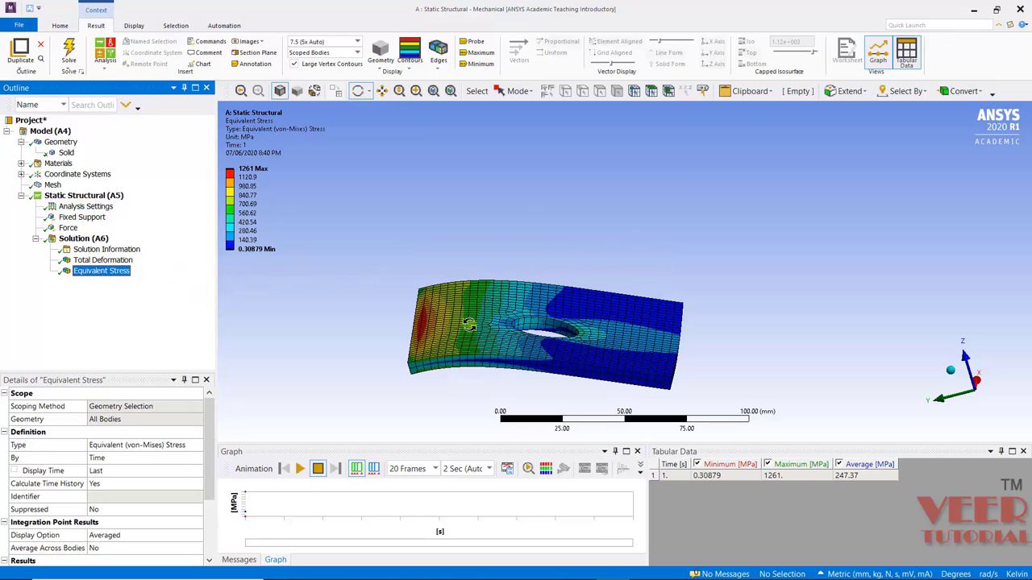
left_click(299, 469)
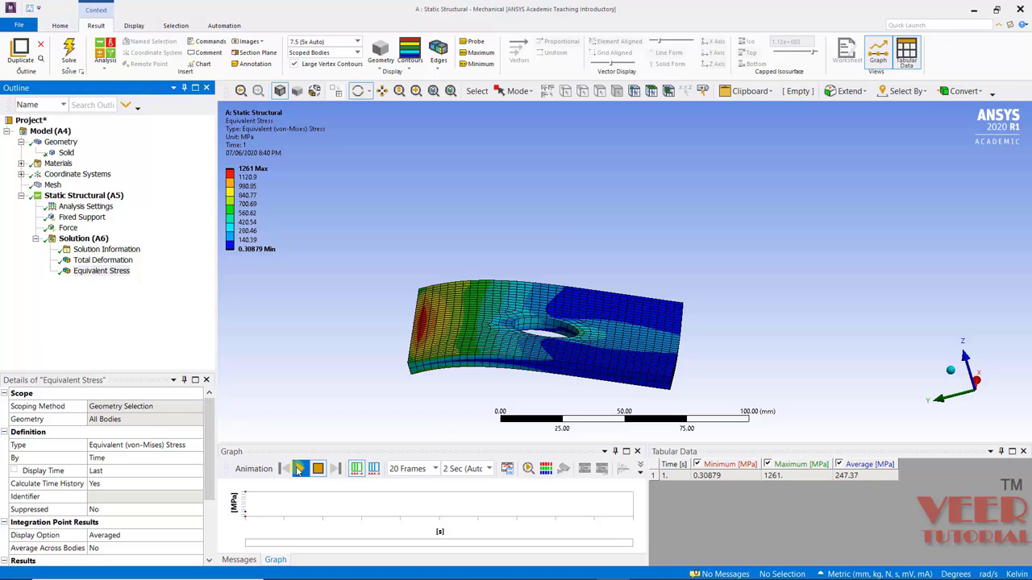
left_click(487, 288)
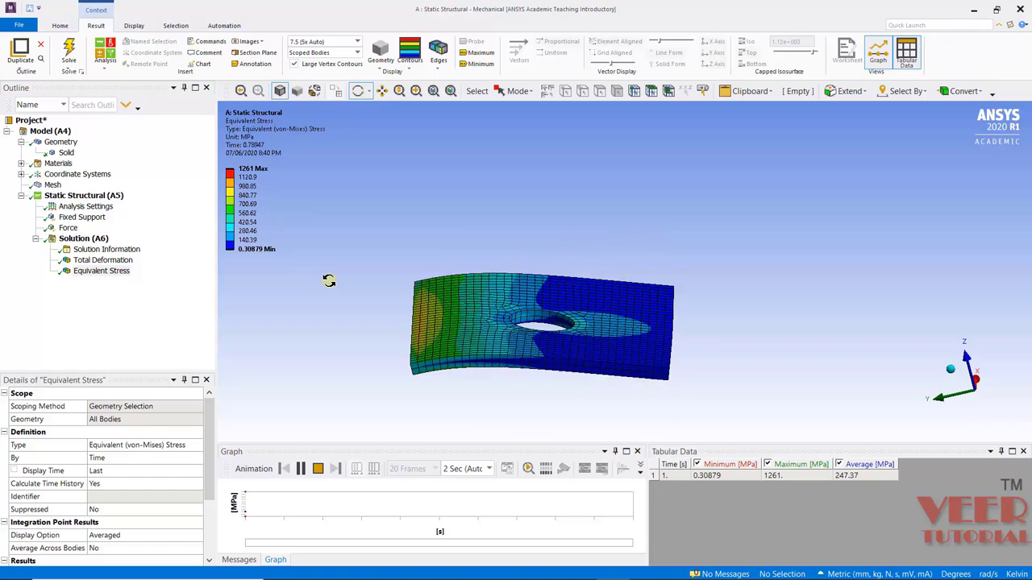
left_click(318, 469)
mouse_move(342, 348)
left_mouse_down()
mouse_move(356, 380)
mouse_move(470, 289)
mouse_move(454, 357)
mouse_move(548, 322)
mouse_move(535, 377)
mouse_move(545, 376)
mouse_move(502, 265)
mouse_move(553, 214)
mouse_move(352, 360)
left_mouse_up()
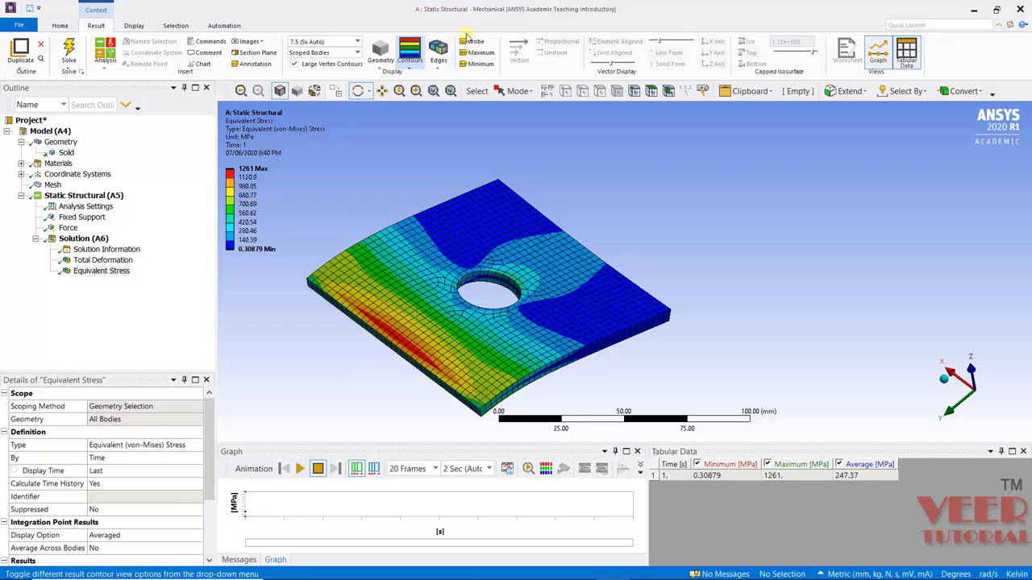
Step: Turn on the Probe tool and show the Maximum and Minimum labels on the Equivalent Stress result
left_click(474, 41)
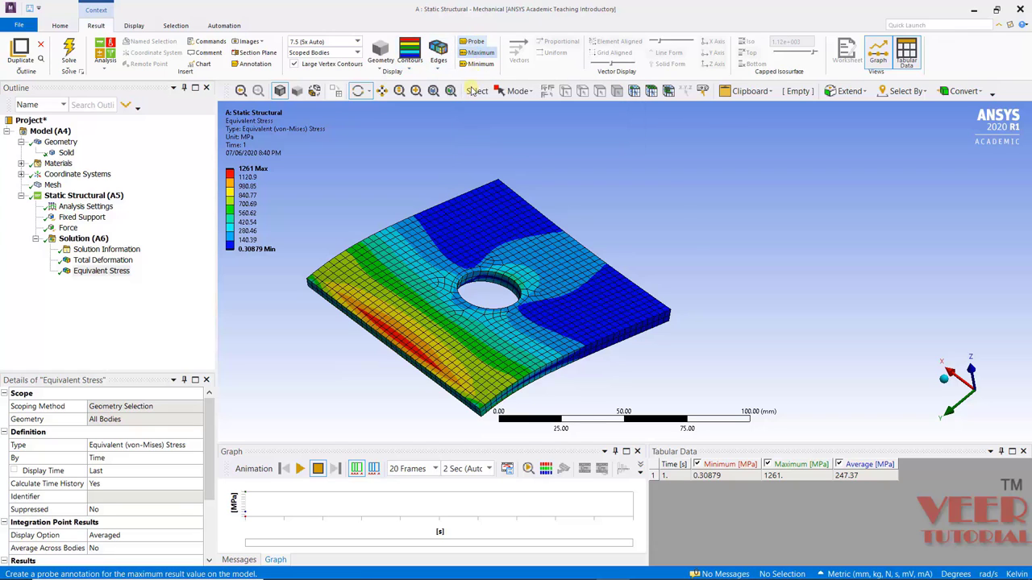
left_click(475, 54)
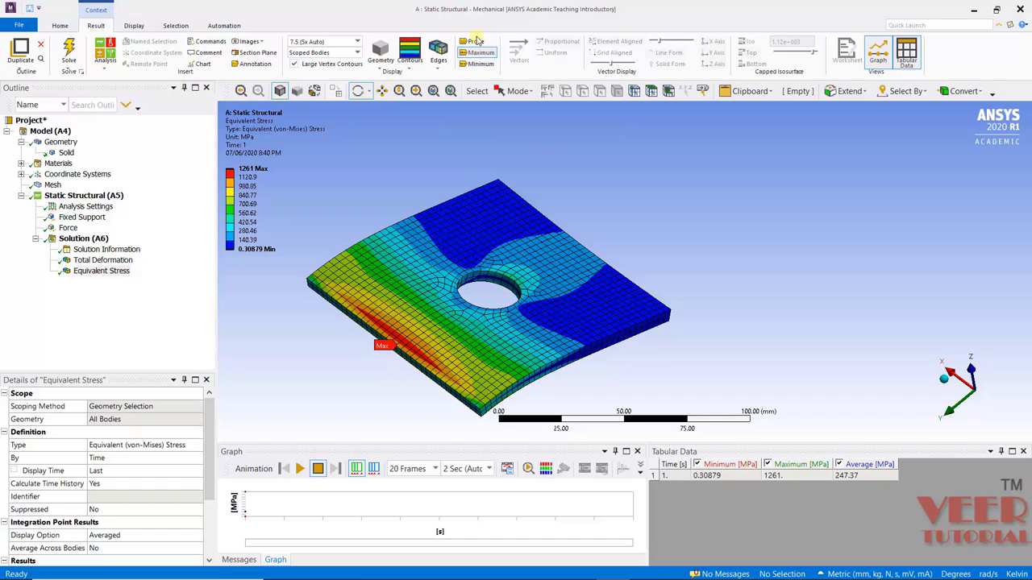
left_click(478, 64)
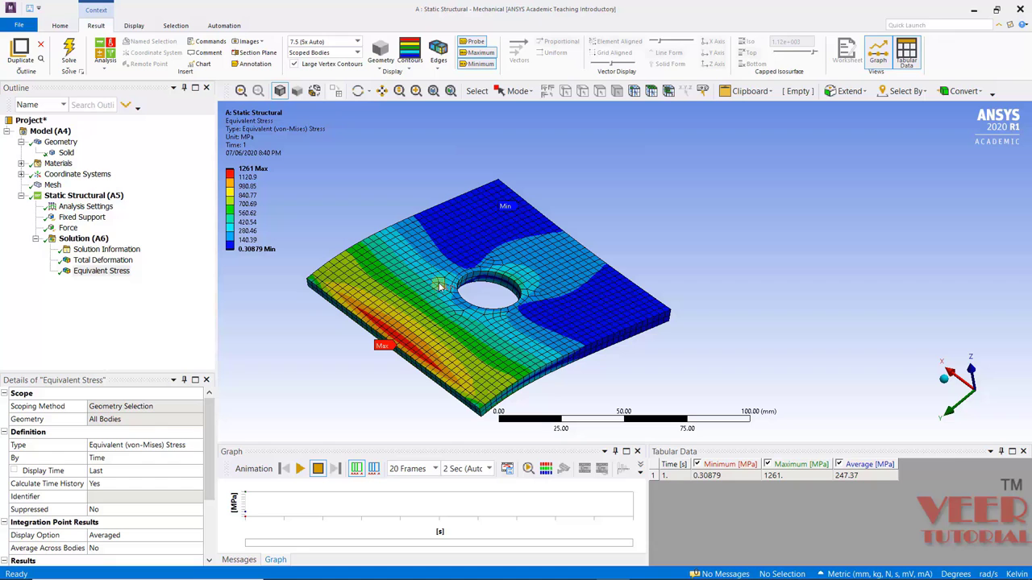
Step: Place stress probe labels at several points in the red high-stress zone along the plate's fixed edge
scroll(409, 352, "up", 3)
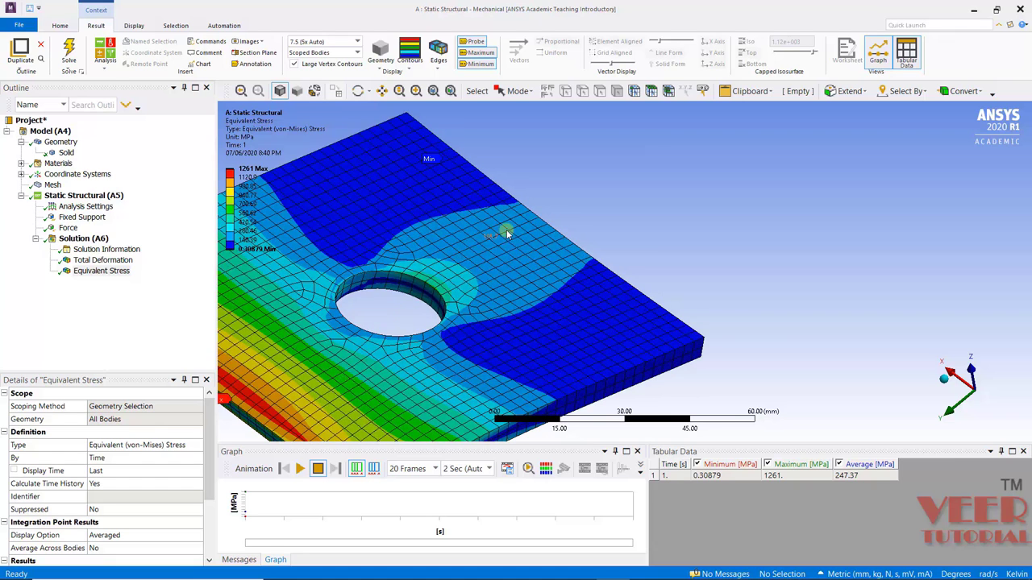
scroll(350, 371, "down", 2)
scroll(350, 370, "up", 1)
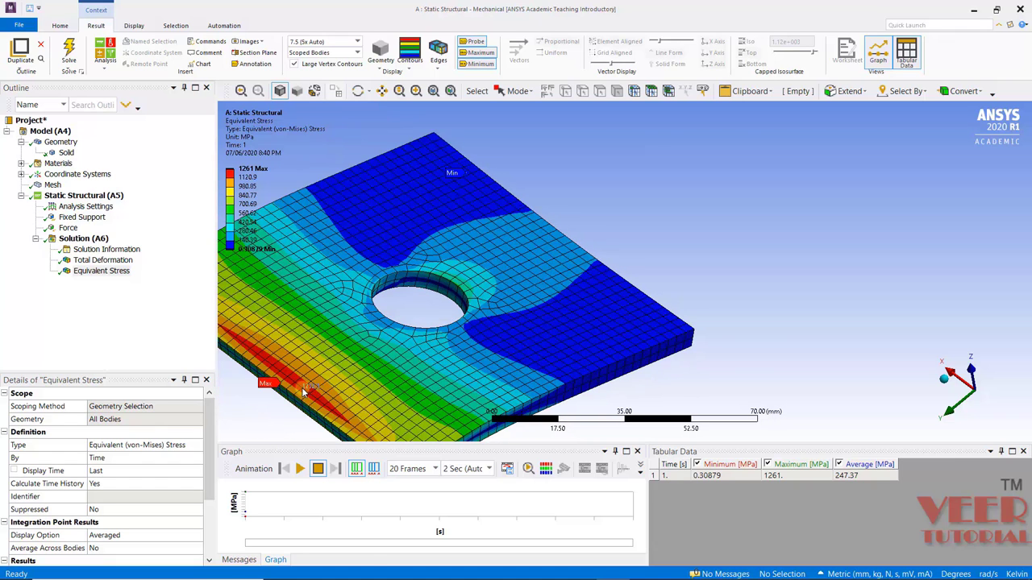
left_click(301, 388)
left_click(320, 403)
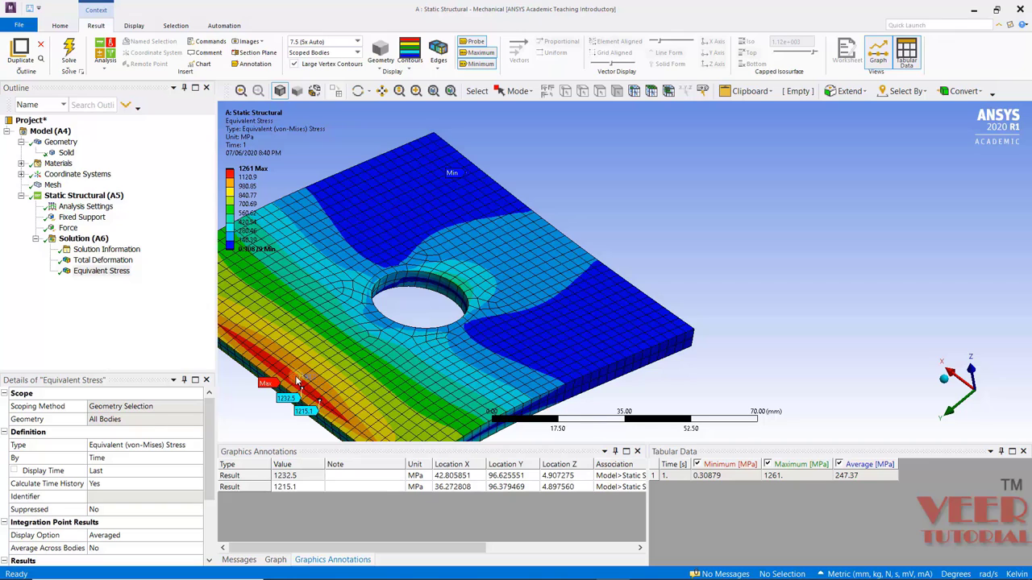
left_click(258, 353)
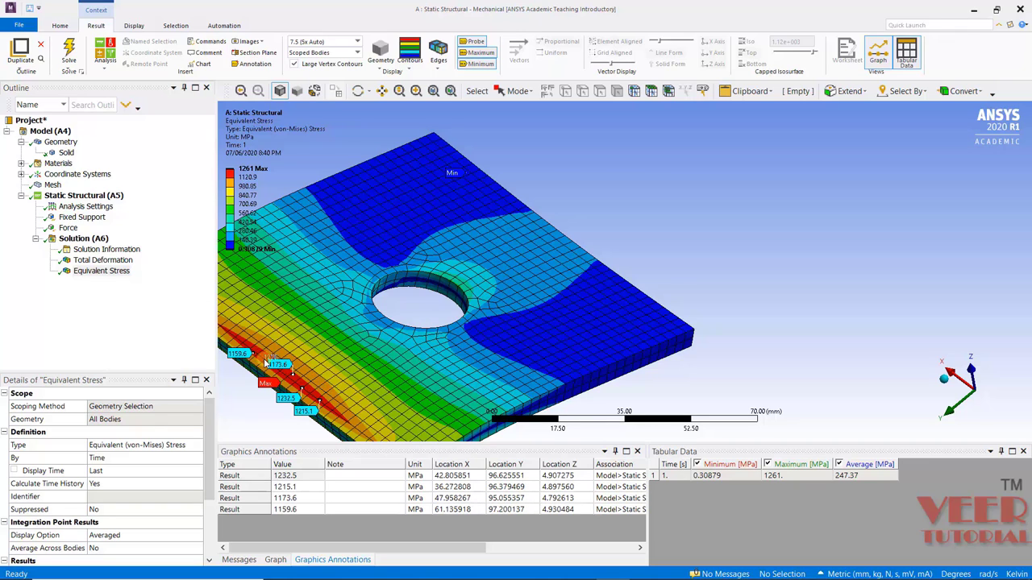
left_click(264, 358)
left_click(253, 344)
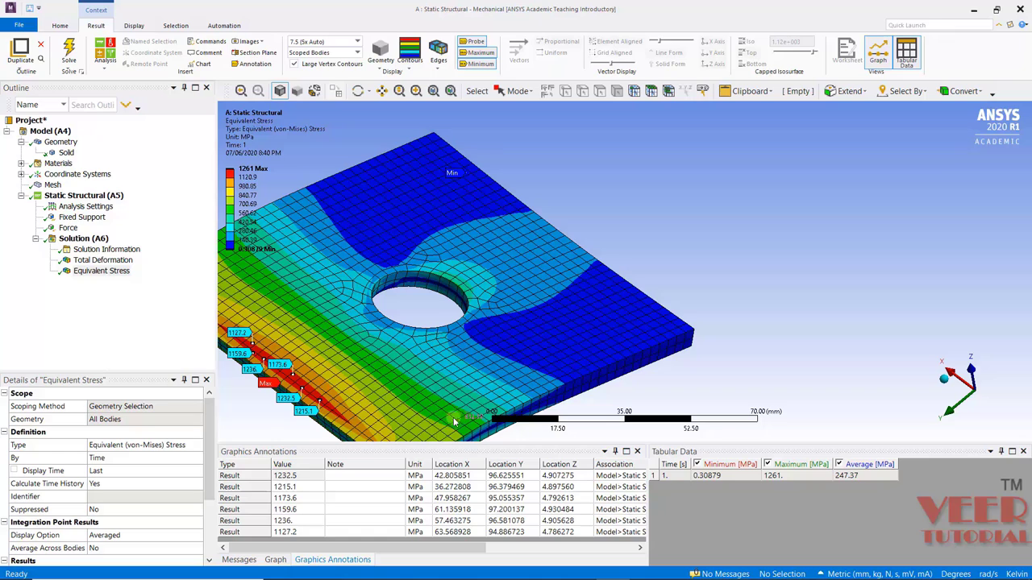